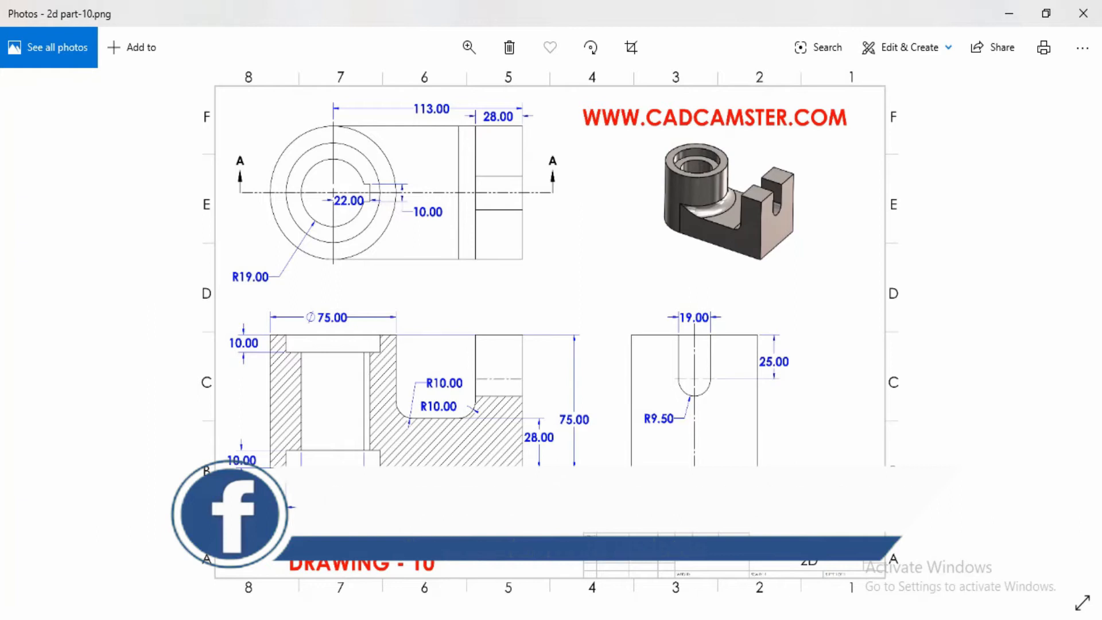
- Look over the finished part, and examine the dimensions of all views in the 2D drawing image 2d part-10.png
mouse_move(455, 619)
left_click(532, 618)
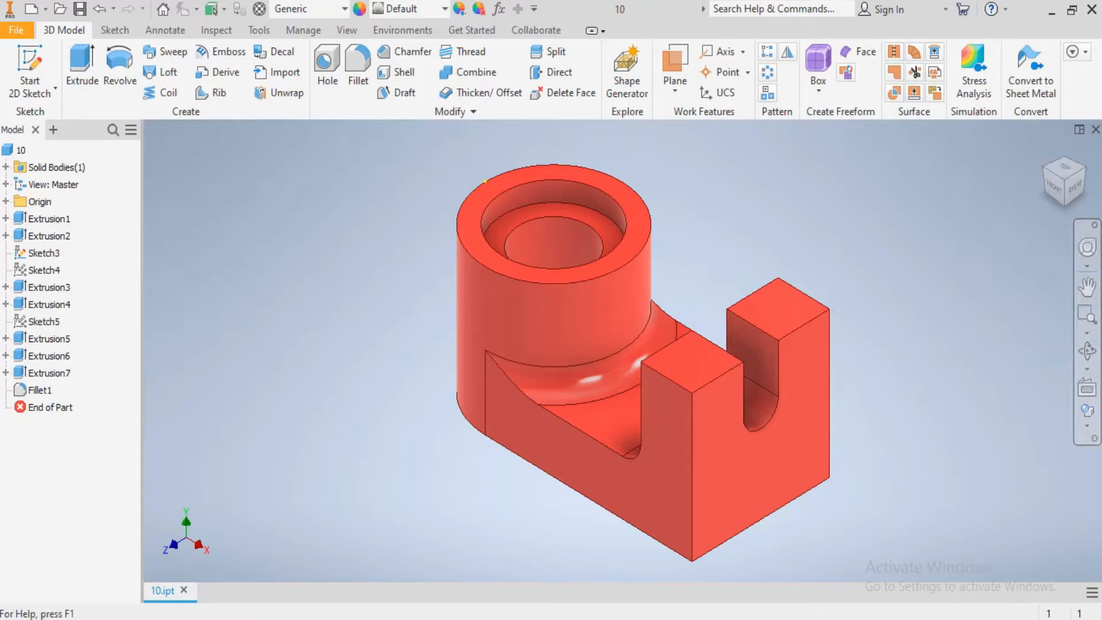
left_click(498, 618)
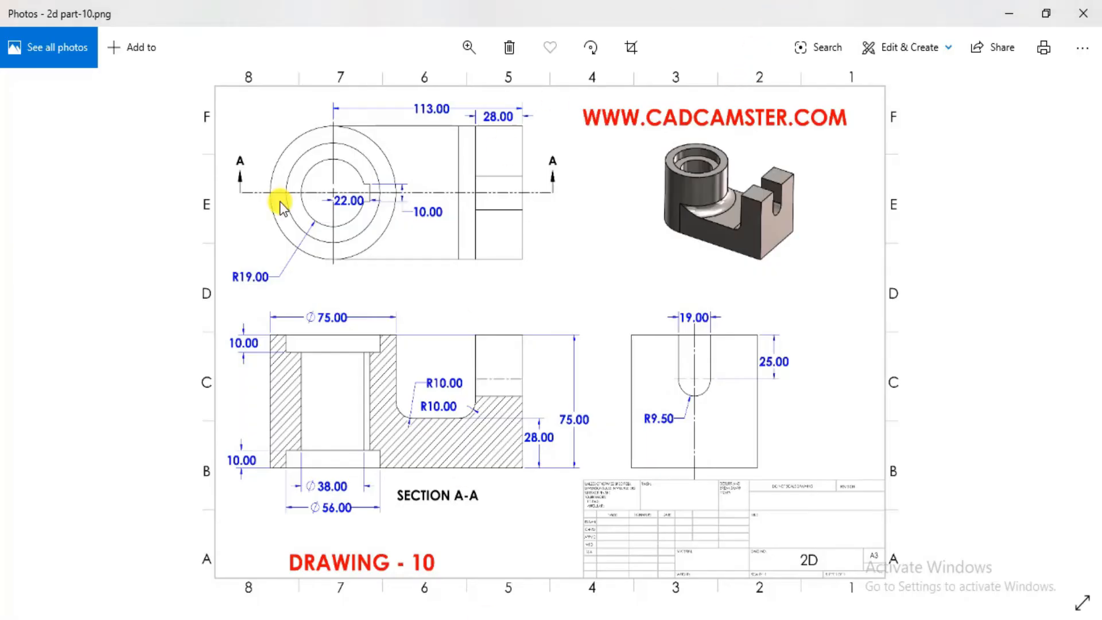
scroll(321, 209, "up", 2)
scroll(399, 239, "down", 2)
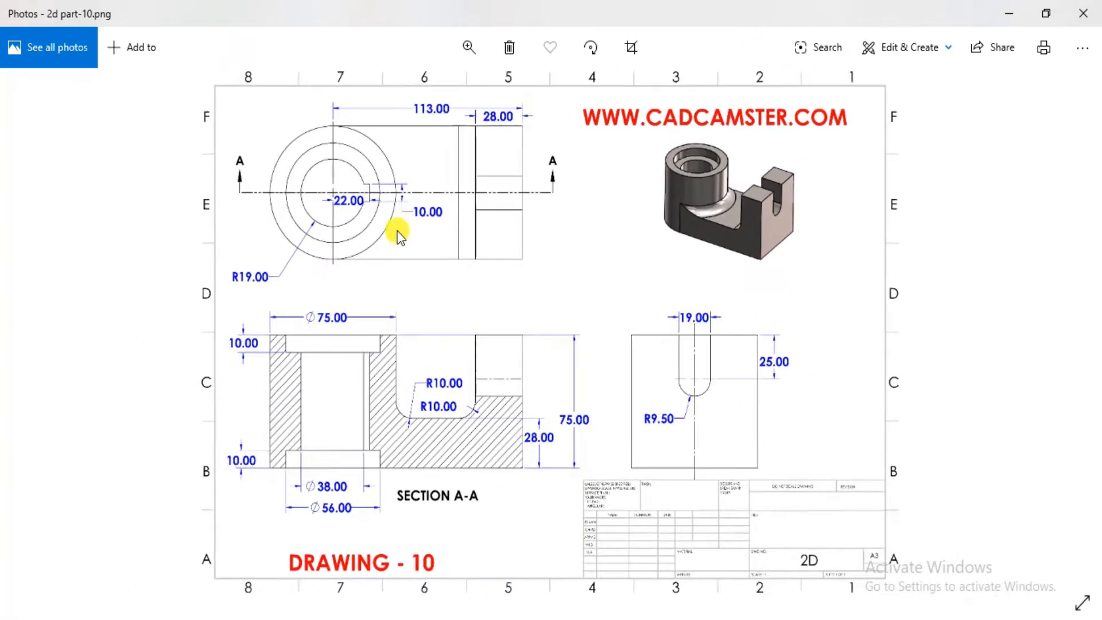
scroll(362, 129, "up", 1)
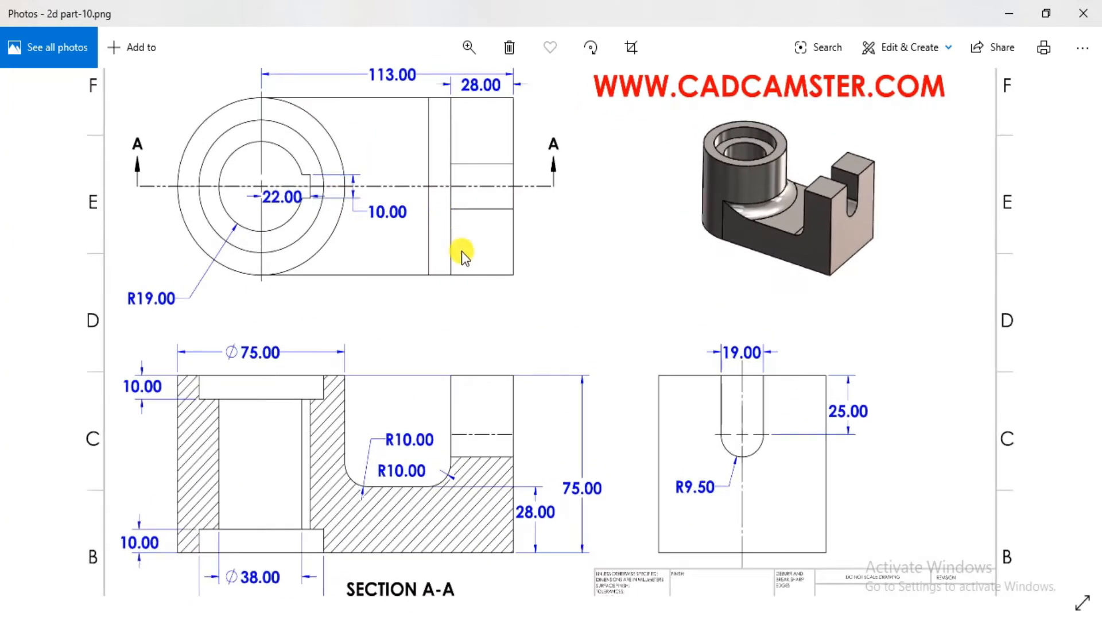
scroll(462, 251, "down", 3)
scroll(384, 189, "up", 1)
scroll(381, 185, "down", 1)
scroll(465, 295, "up", 1)
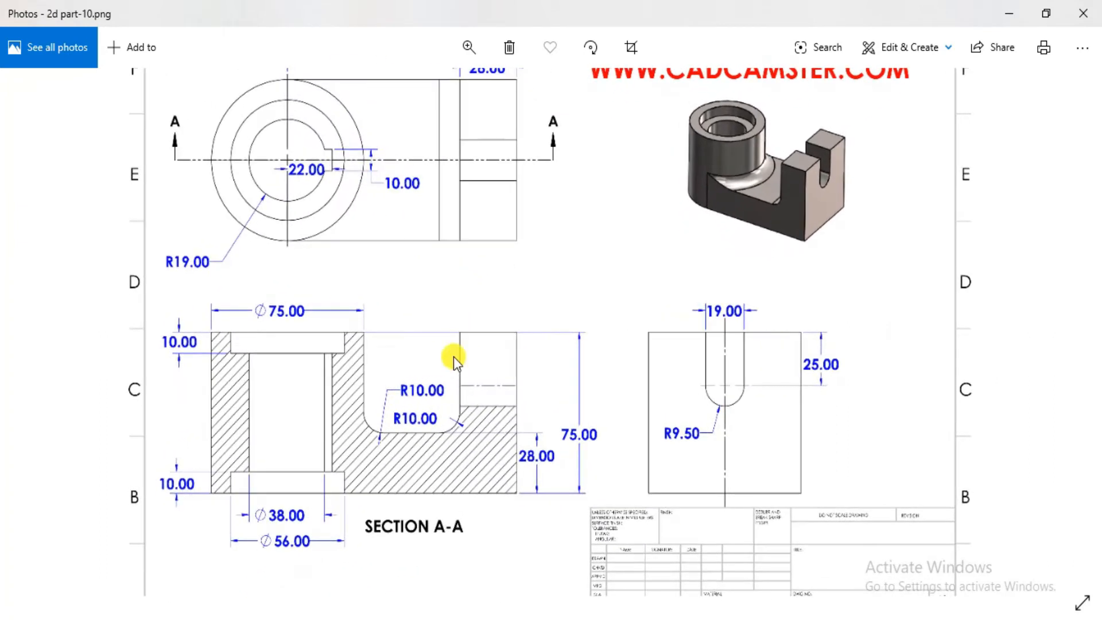
scroll(499, 276, "down", 1)
scroll(488, 299, "up", 1)
scroll(486, 307, "up", 1)
scroll(436, 297, "down", 1)
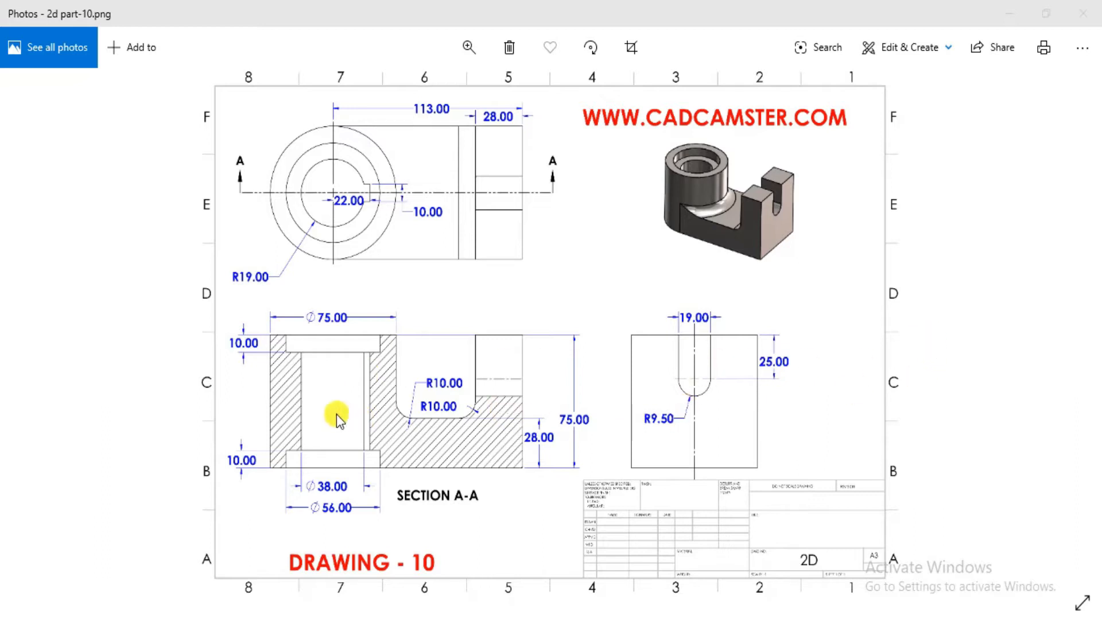
scroll(339, 419, "up", 1)
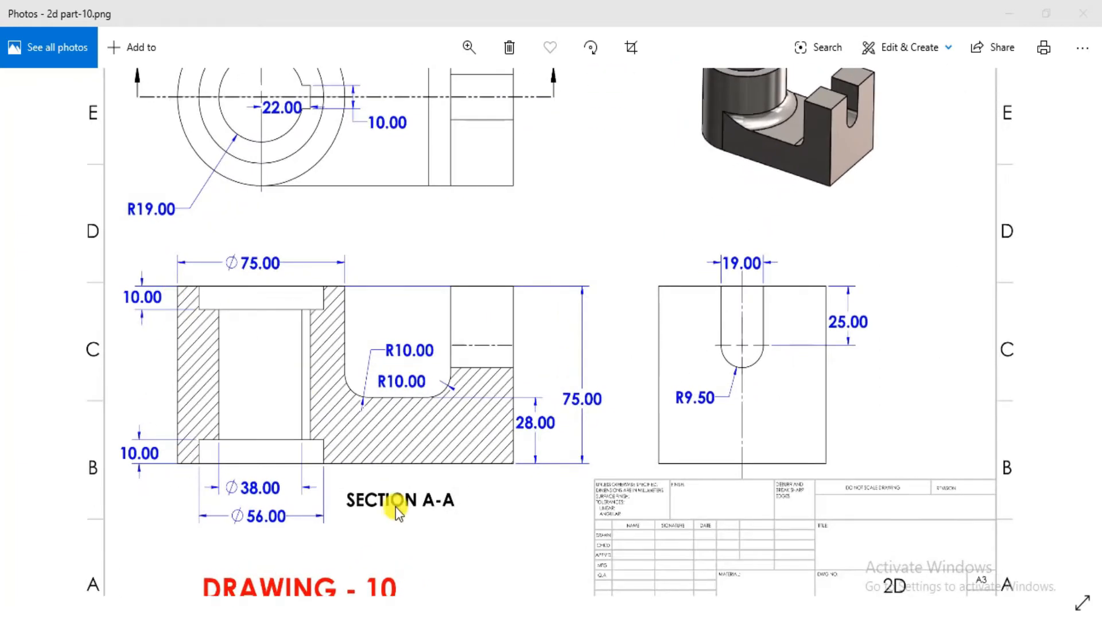
mouse_move(391, 285)
left_mouse_down()
mouse_move(379, 356)
mouse_move(438, 362)
mouse_move(432, 398)
mouse_move(456, 402)
mouse_move(452, 428)
left_mouse_up()
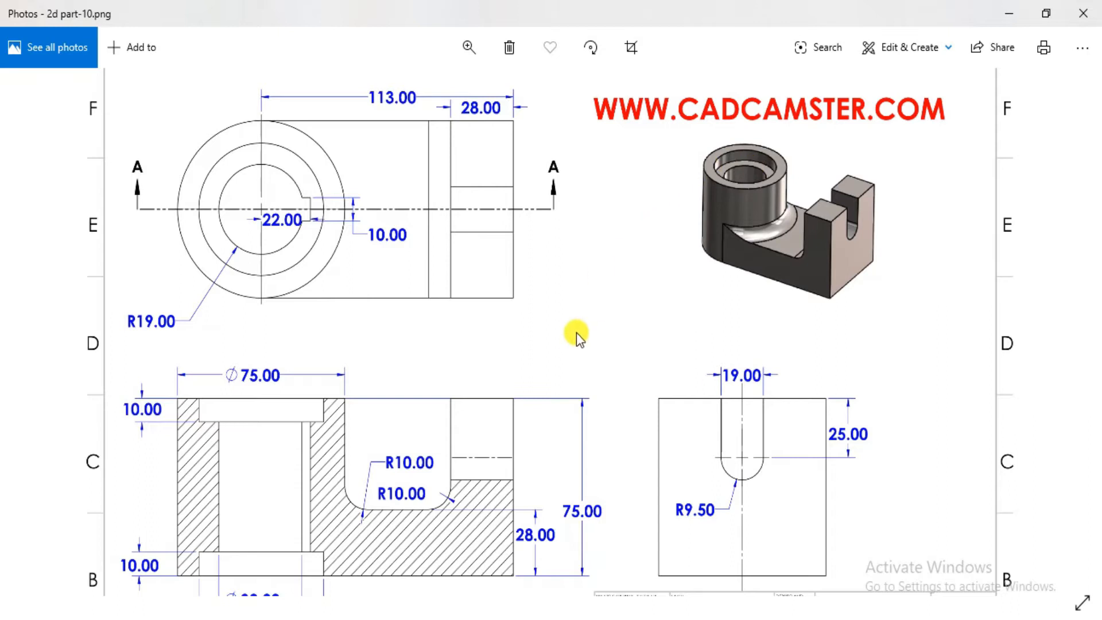
left_click_drag(577, 332, 604, 306)
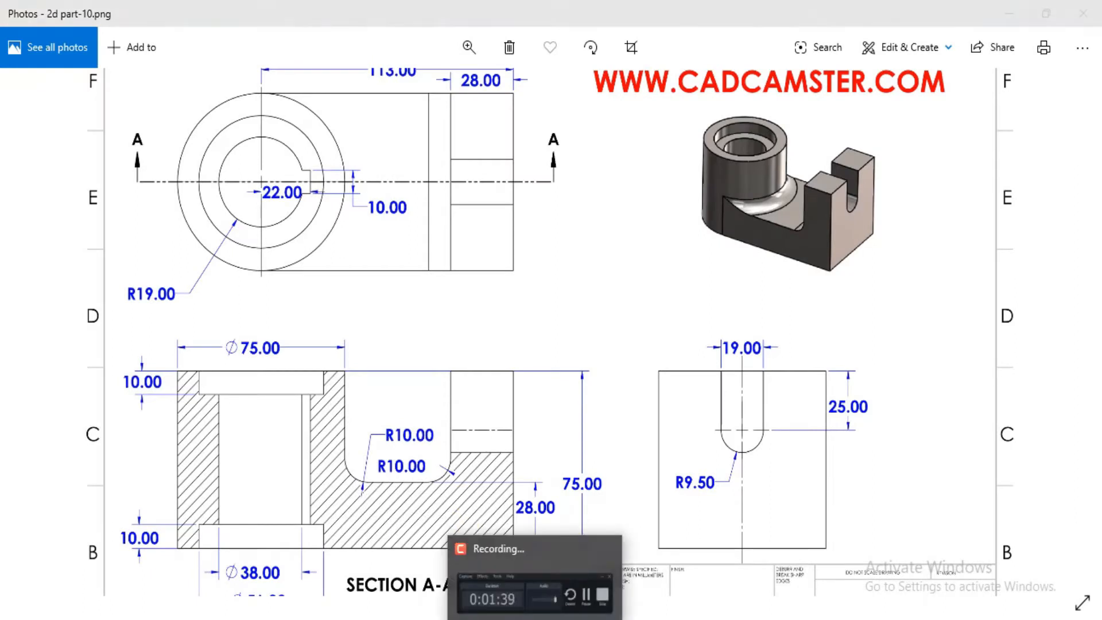
- Switch to Inventor, close the finished part 10 and create a new part from the Standard.ipt template
left_click(491, 619)
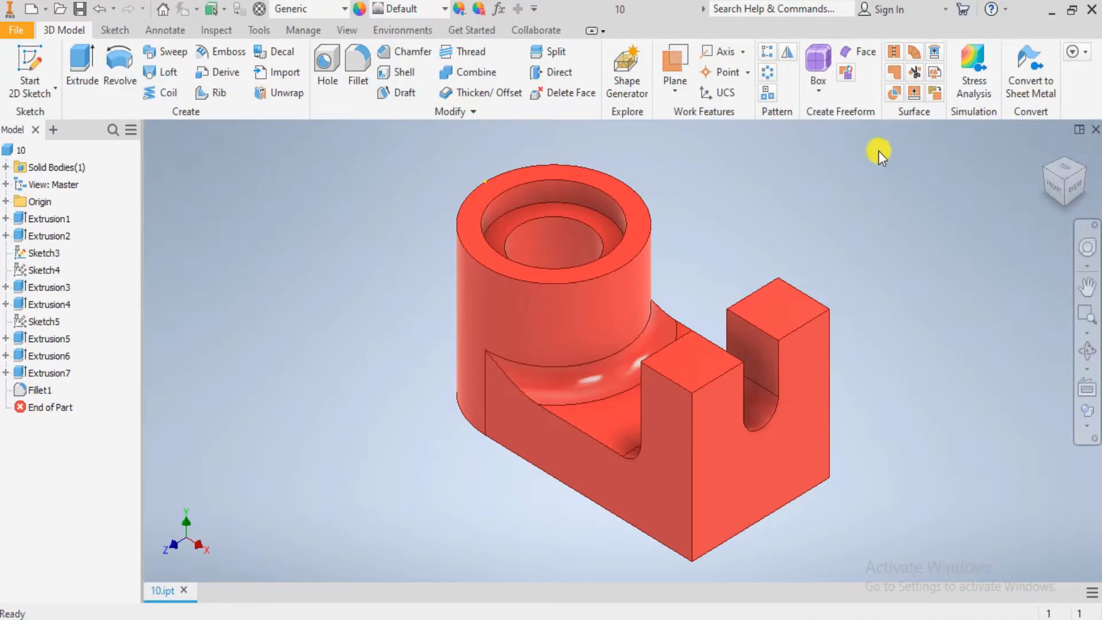
left_click(1096, 135)
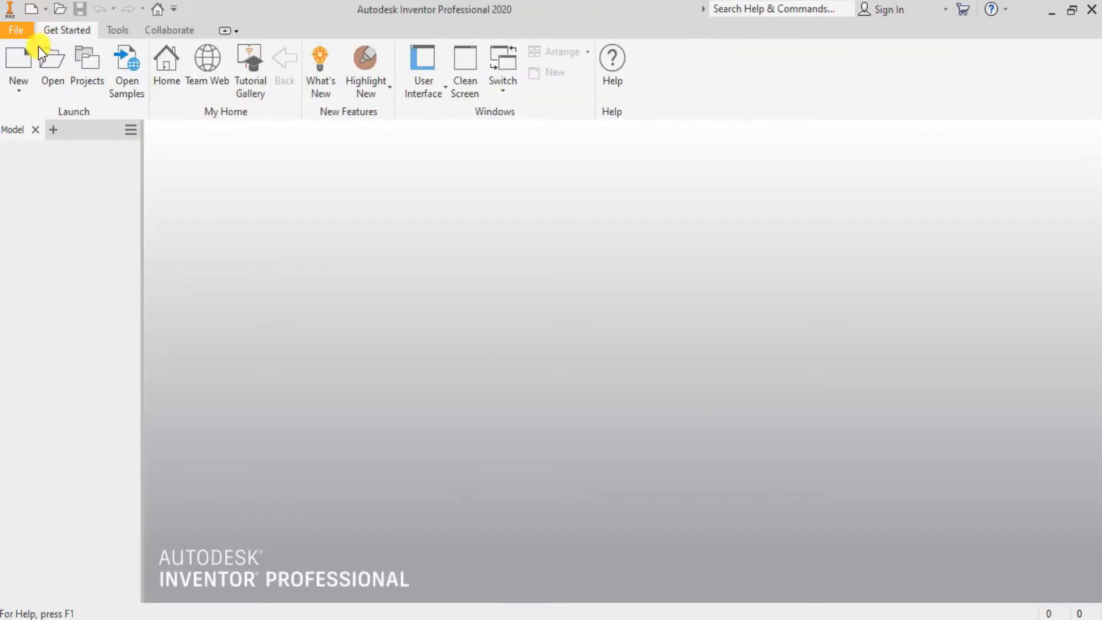
left_click(21, 57)
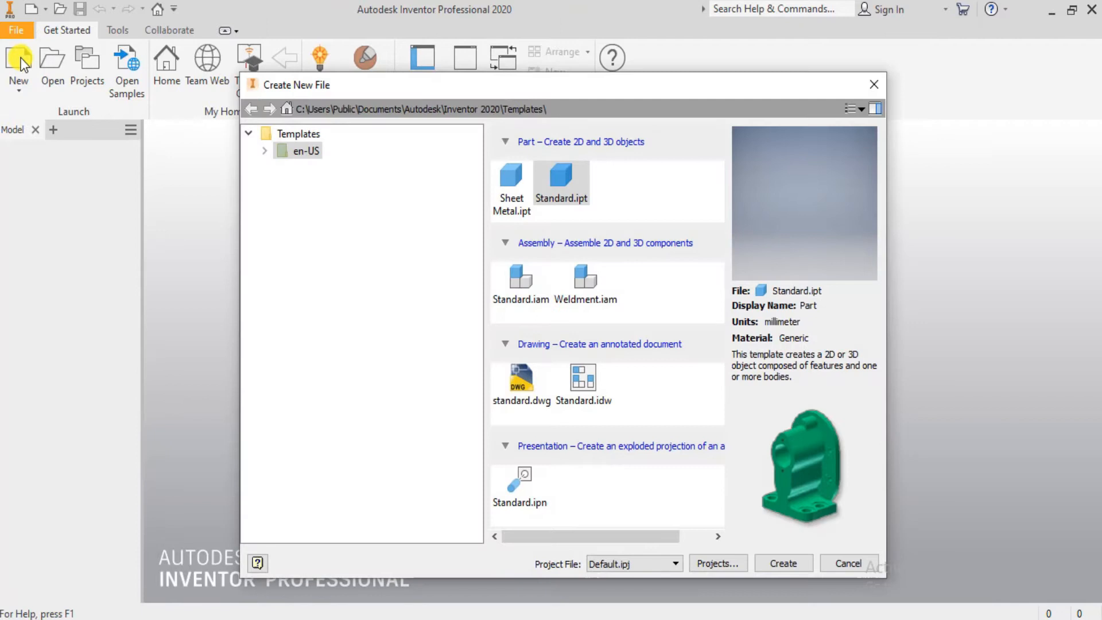
left_click(875, 84)
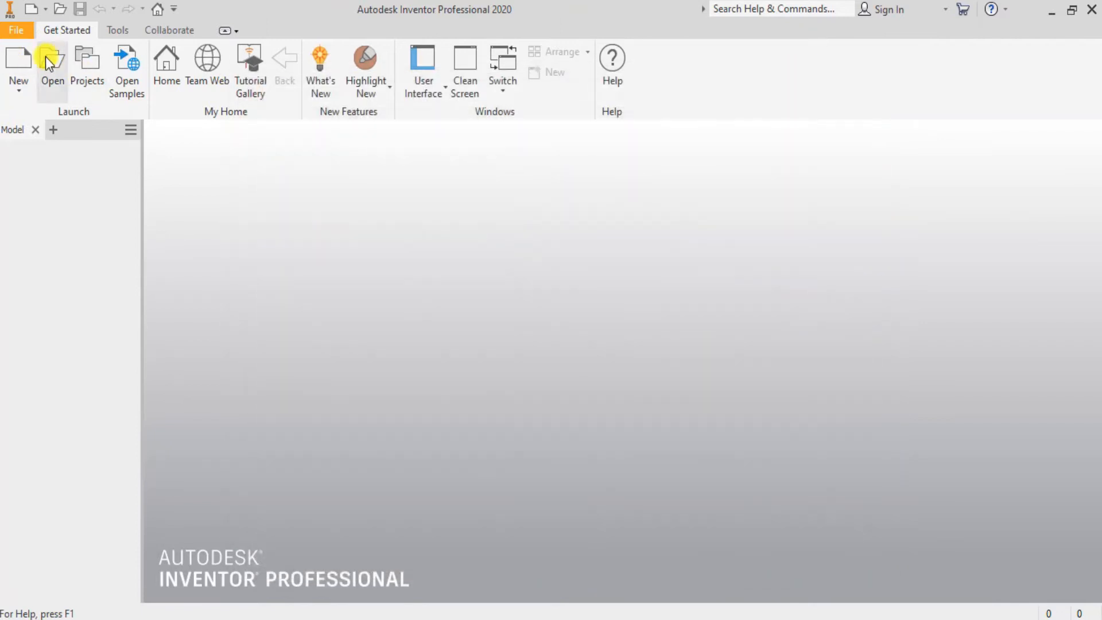
left_click(11, 56)
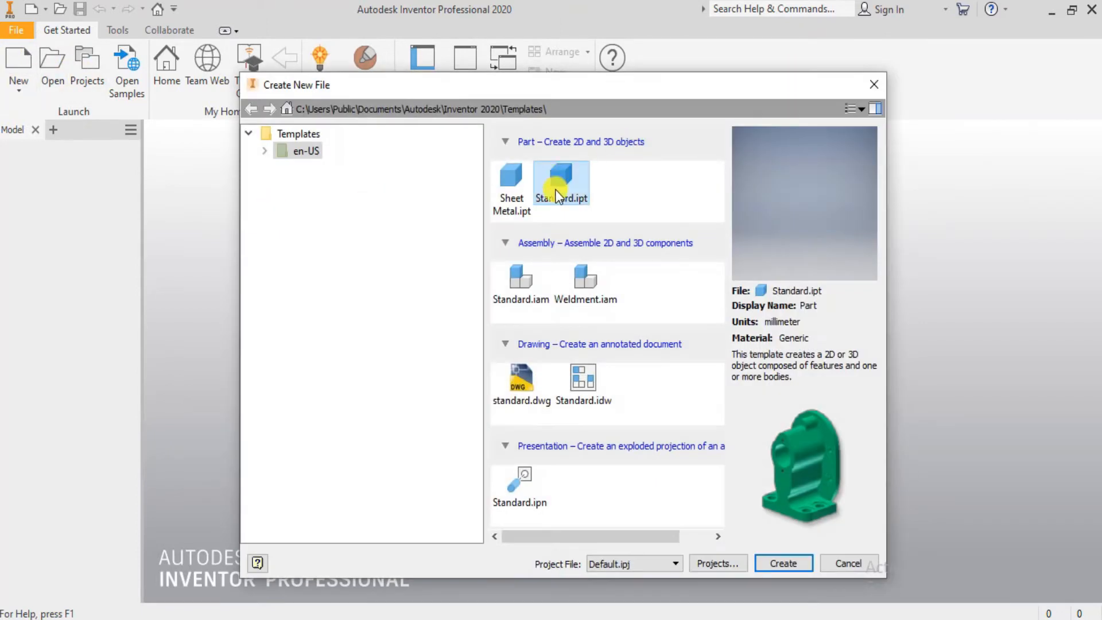
left_click(778, 565)
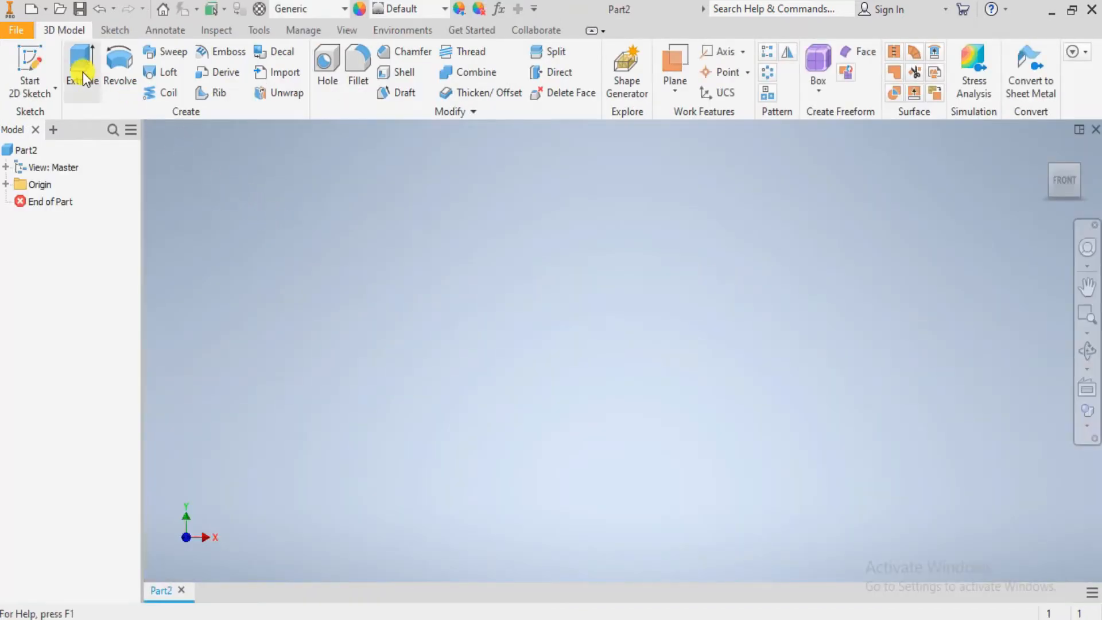
- Start a 2D sketch on the XY Plane and orient the view to face it squarely
left_click(30, 65)
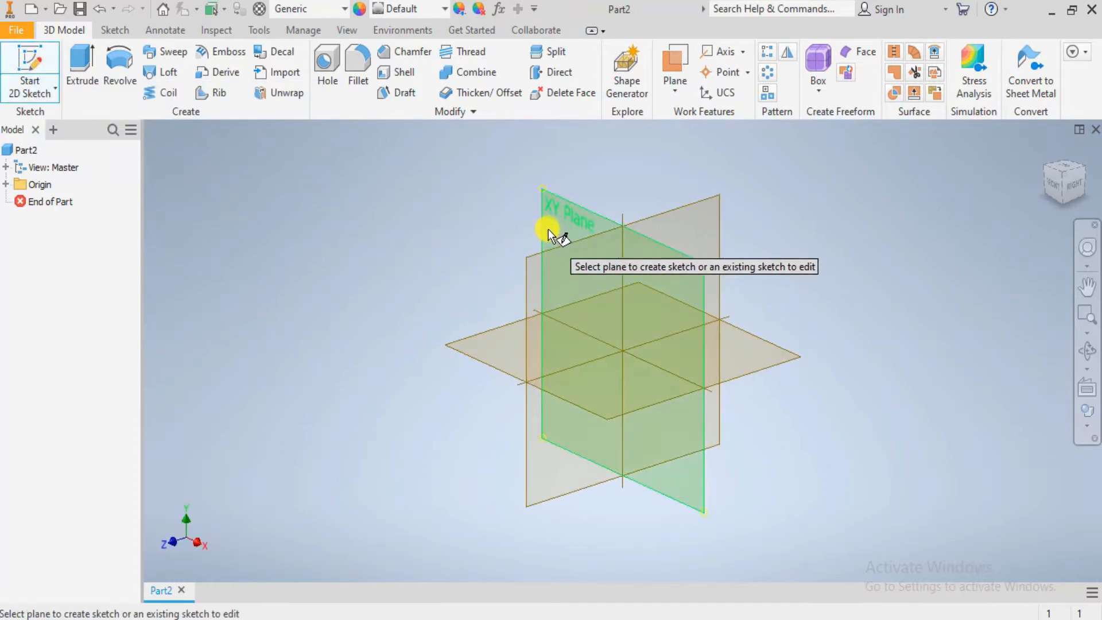
left_click(550, 233)
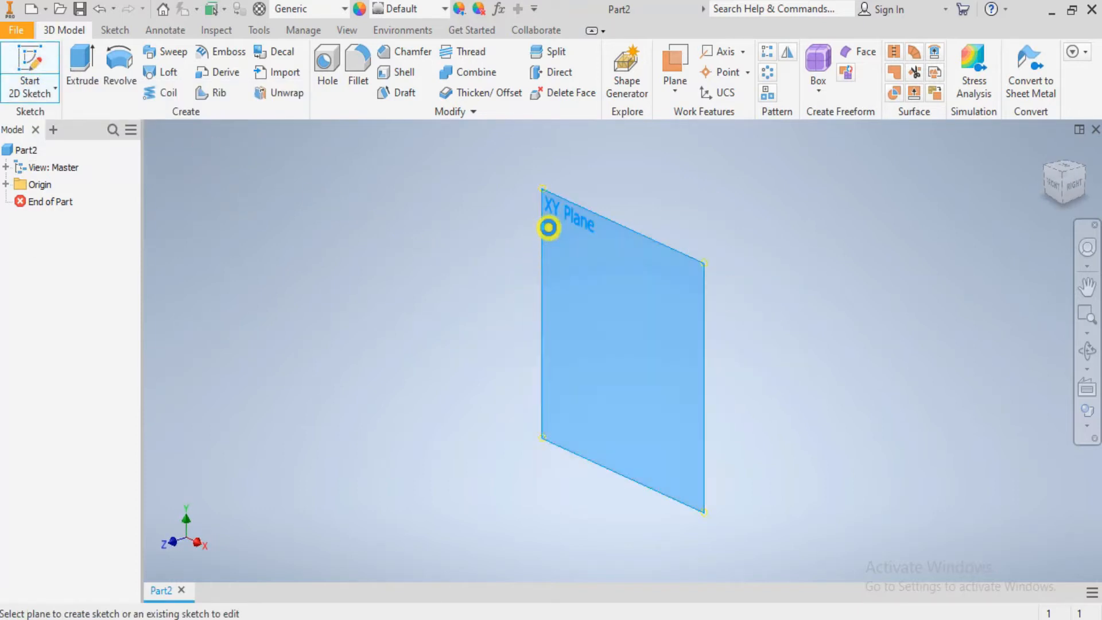
left_click(5, 185)
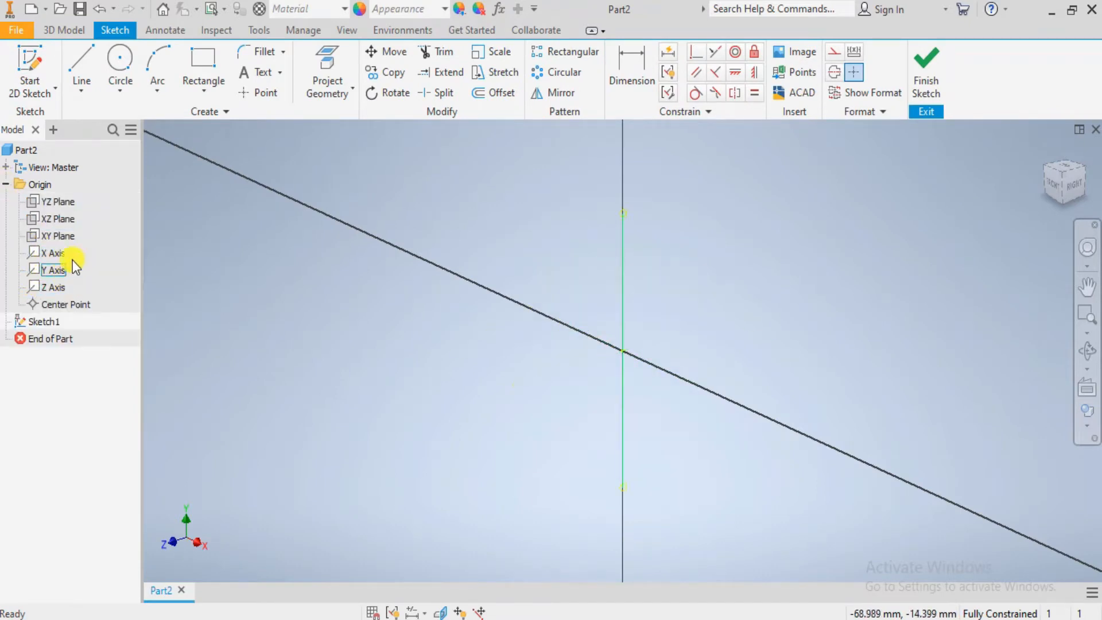
left_click(57, 236)
left_click(1087, 389)
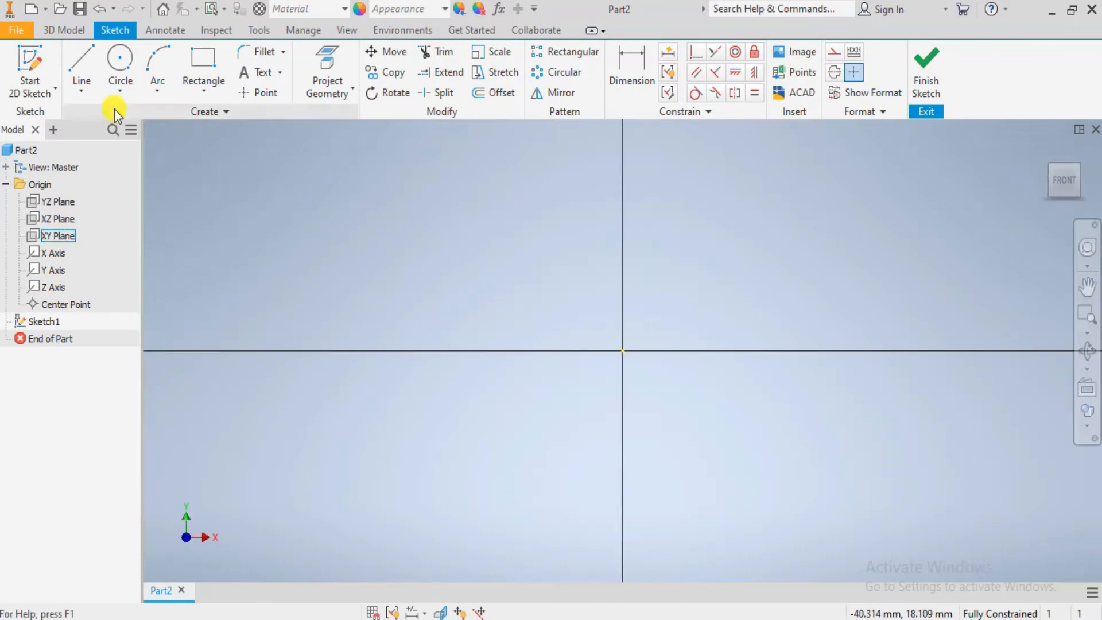
- Switch to the drawing in Photos and examine the outline and dimensions of section A-A for the base profile
key("alt+Tab")
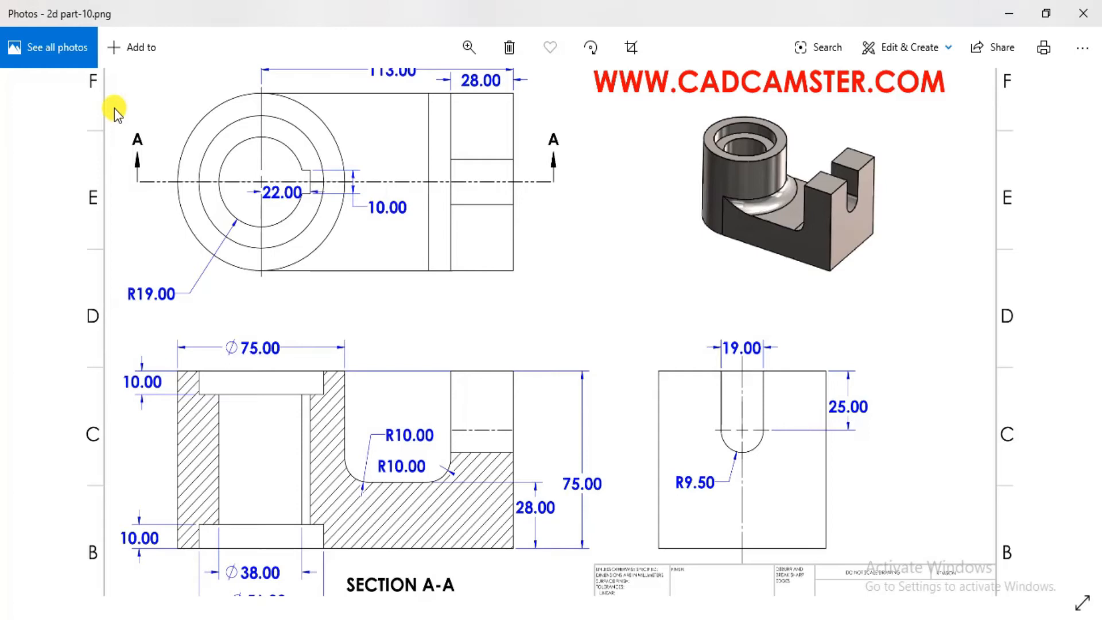
key("alt+Tab")
key("alt+Tab")
mouse_move(652, 299)
left_mouse_down()
mouse_move(658, 376)
mouse_move(616, 282)
left_mouse_up()
scroll(505, 360, "down", 3, "ctrl")
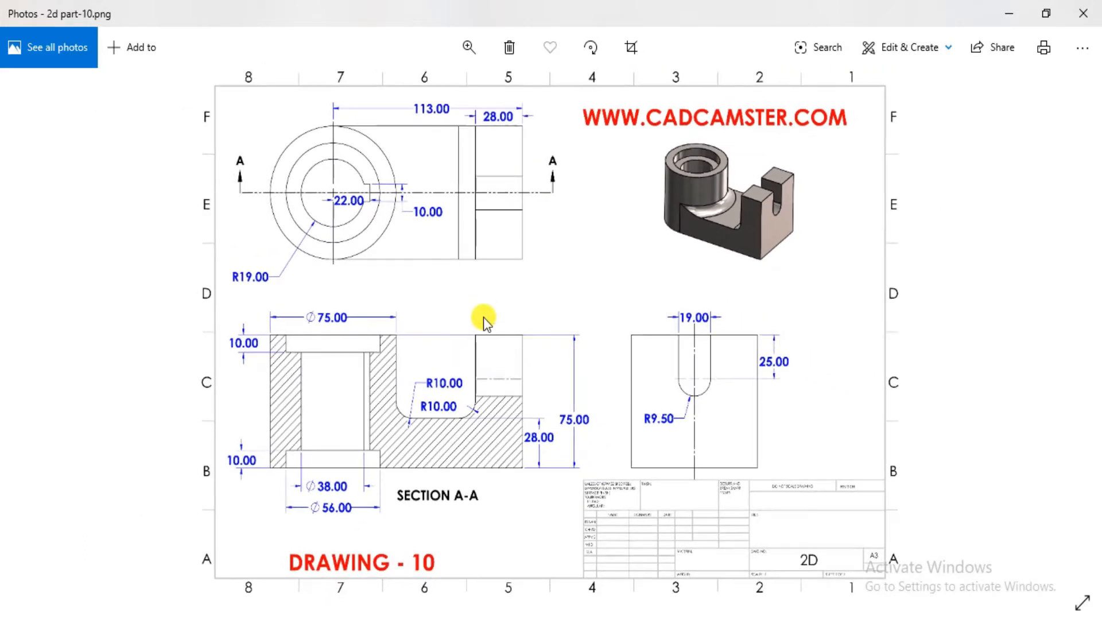
scroll(483, 317, "up", 1)
left_click_drag(484, 317, 484, 356)
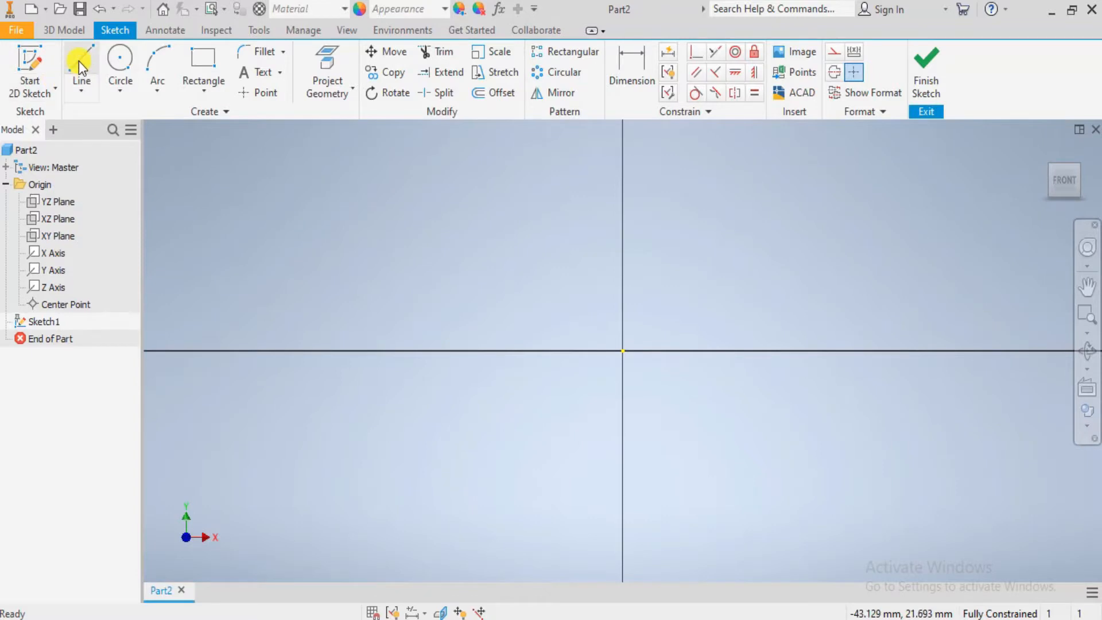
- In Inventor, sketch a line from the origin about 31 mm along the X axis, and a vertical line about 9 mm up from its end
left_click(80, 63)
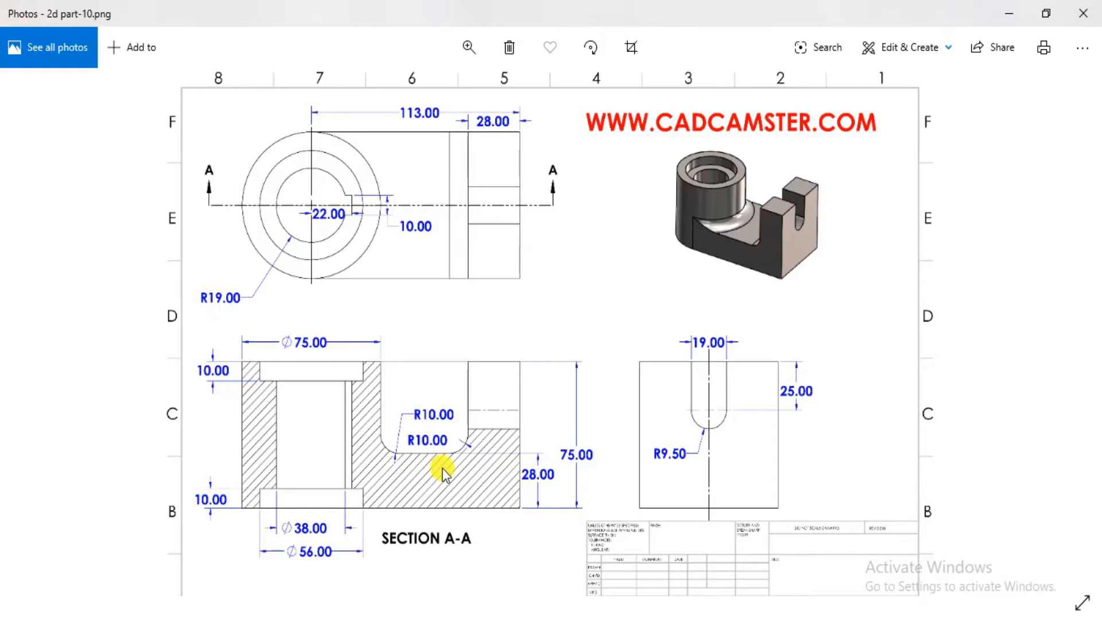
key("alt+Tab")
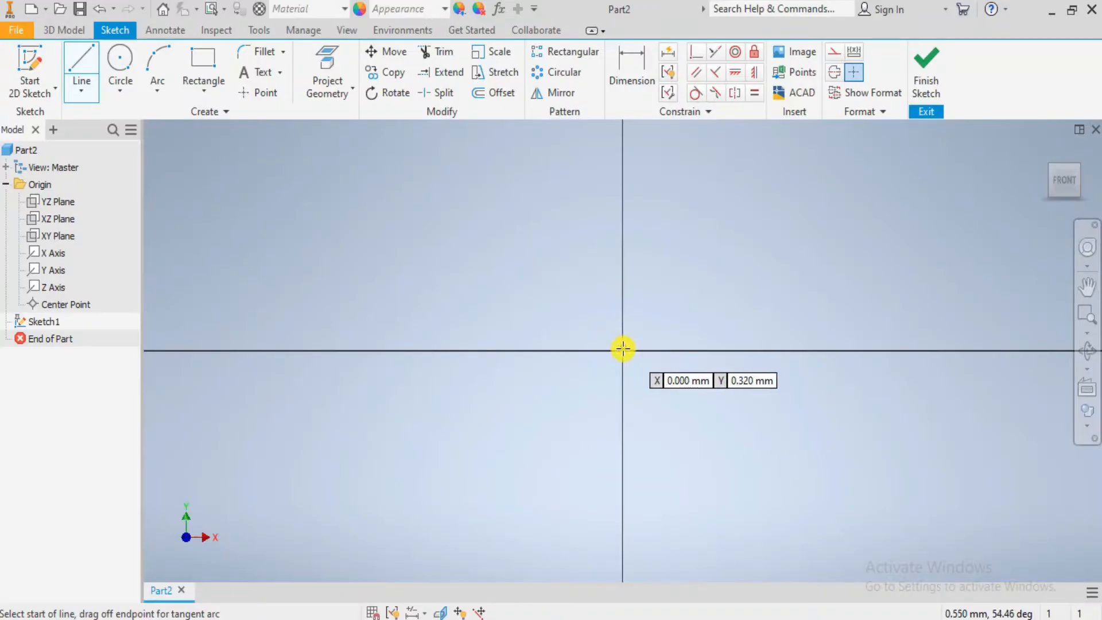
left_click(622, 350)
left_click(1009, 351)
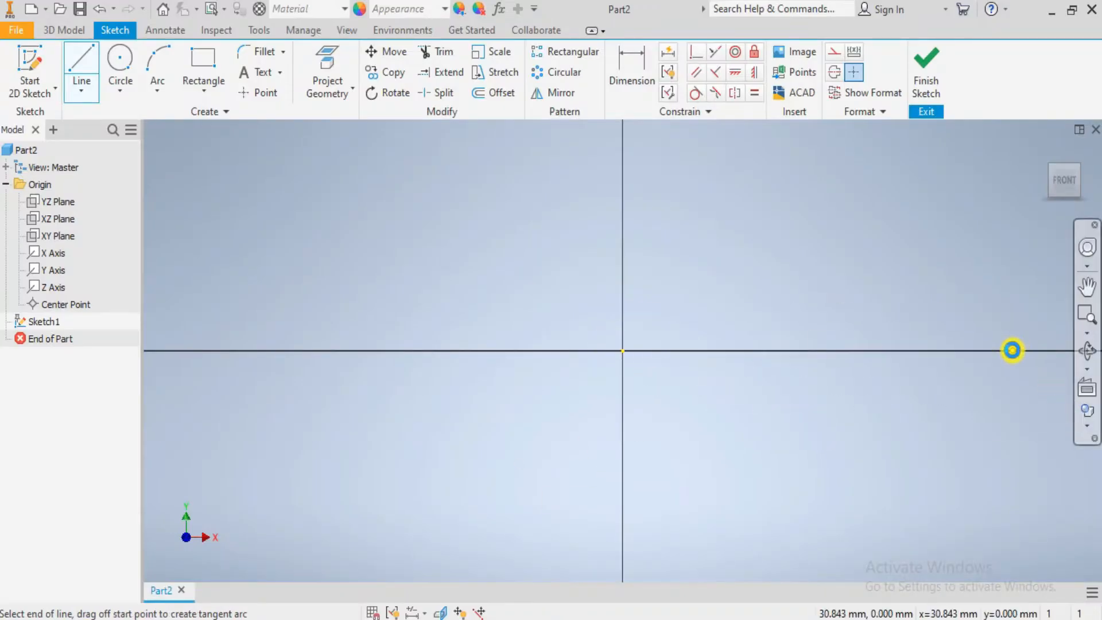
middle_click_drag(1009, 352, 861, 514)
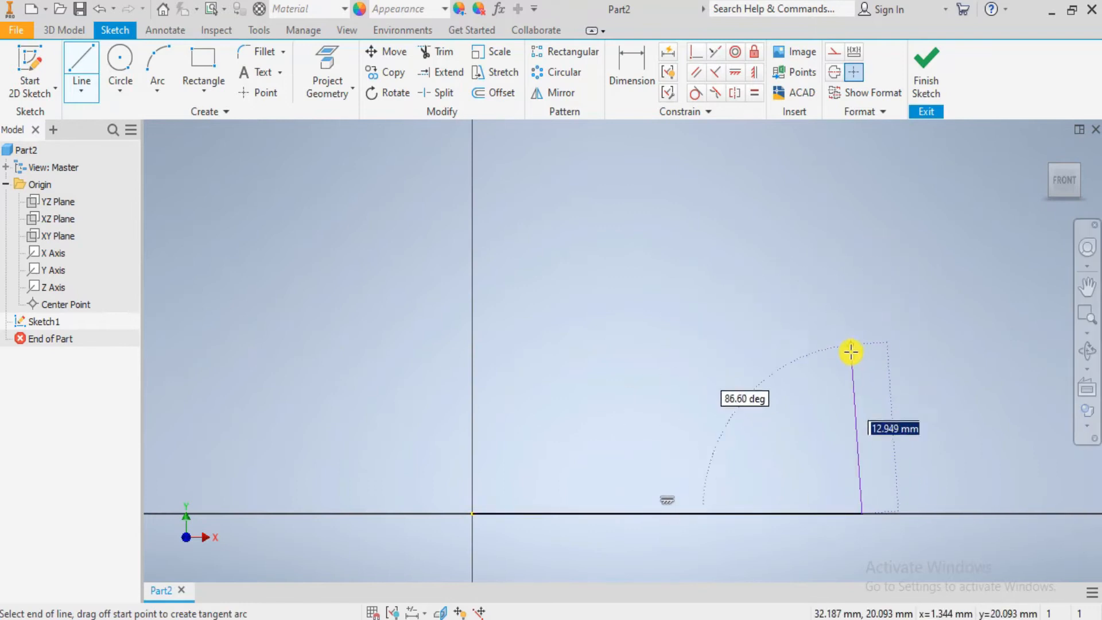
key("alt+Tab")
key("alt+Tab")
left_click(863, 394)
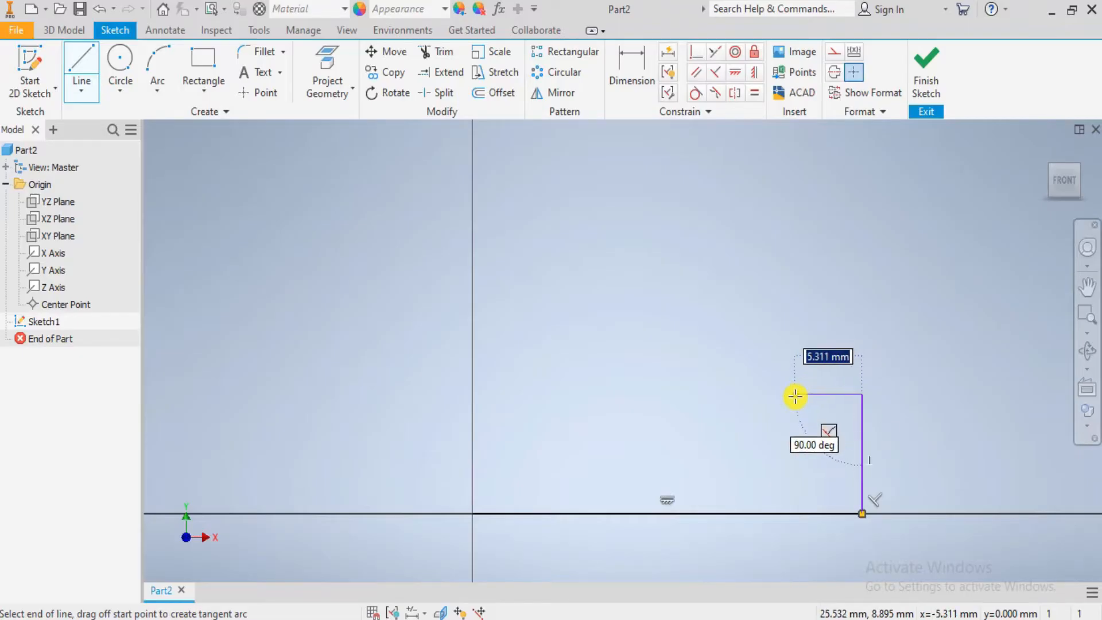
- Complete the closed profile back to the origin with an end upright about 5.6 mm wide and a notch about 12.5 mm wide and 6.3 mm deep
left_click(791, 394)
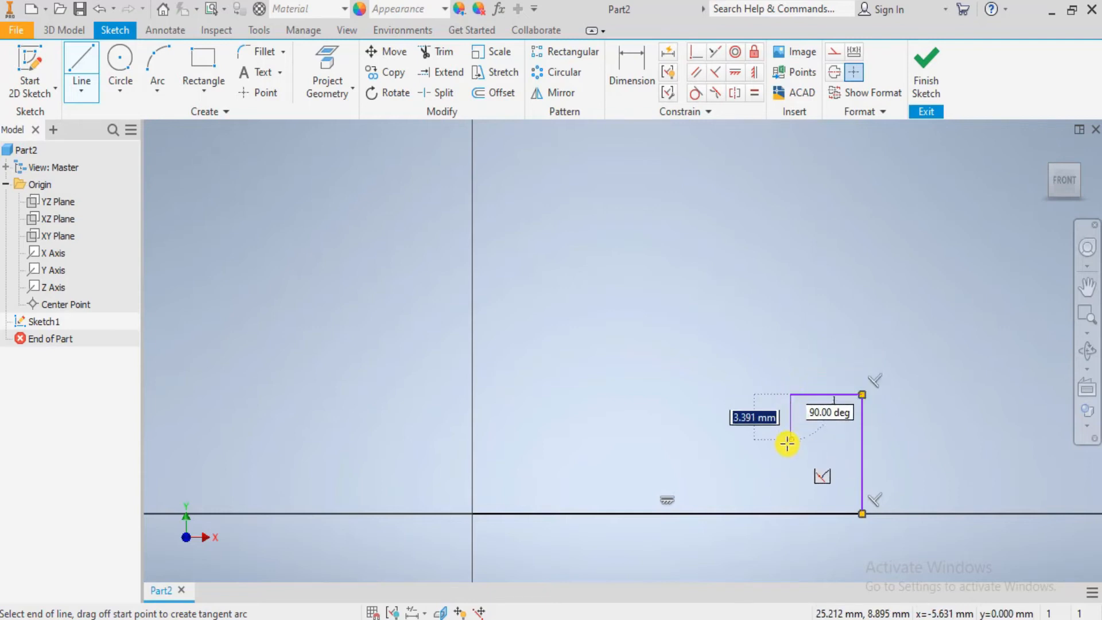
left_click(791, 476)
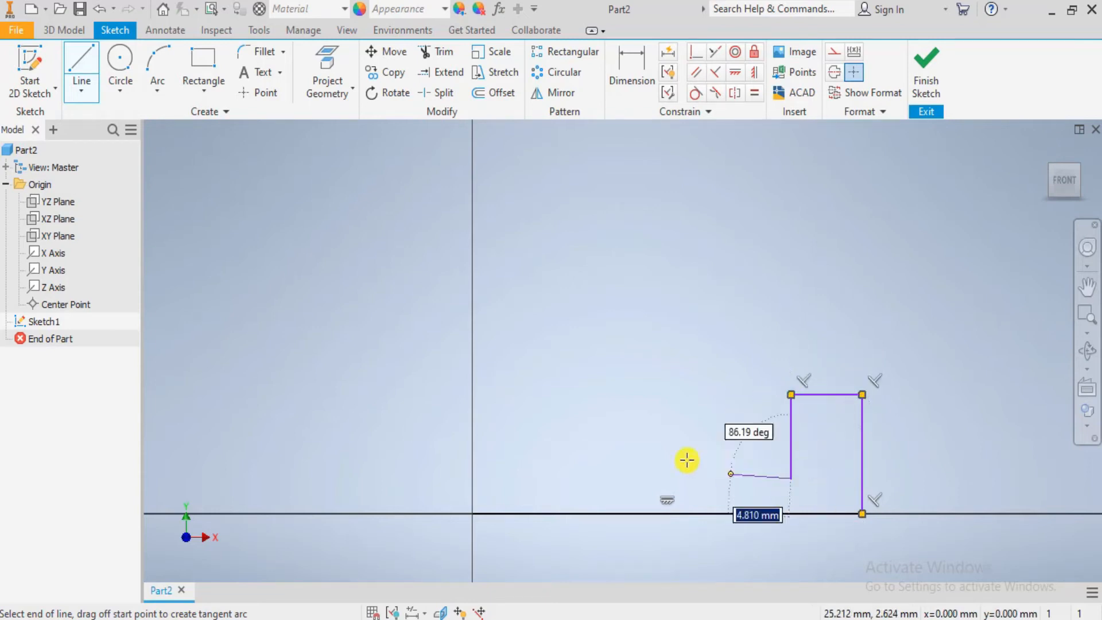
left_click(634, 478)
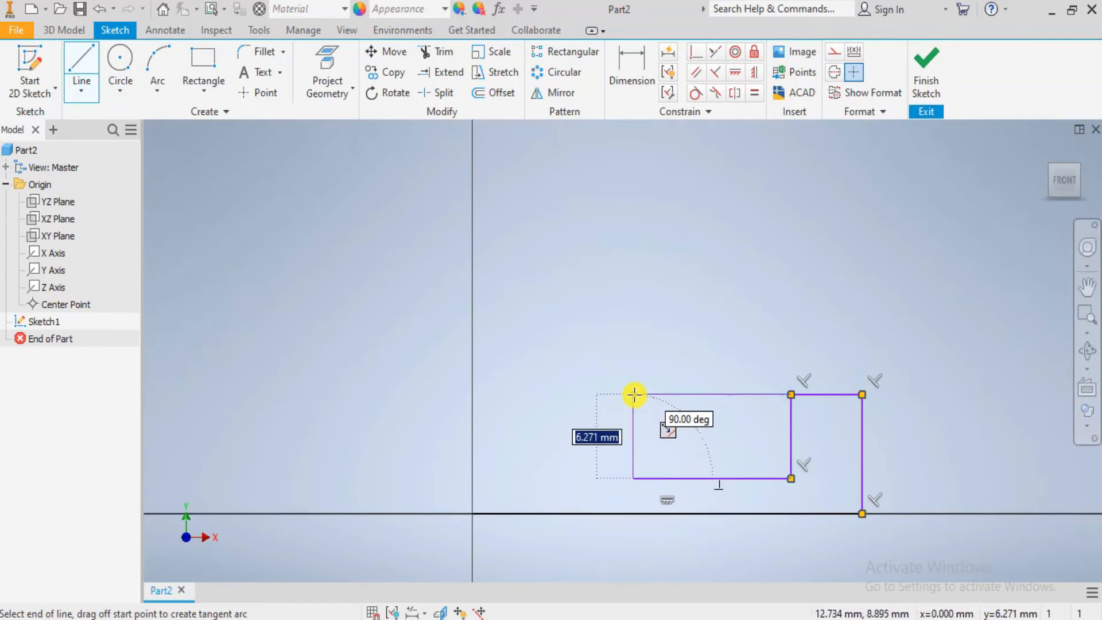
left_click(635, 394)
left_click(471, 394)
left_click(472, 513)
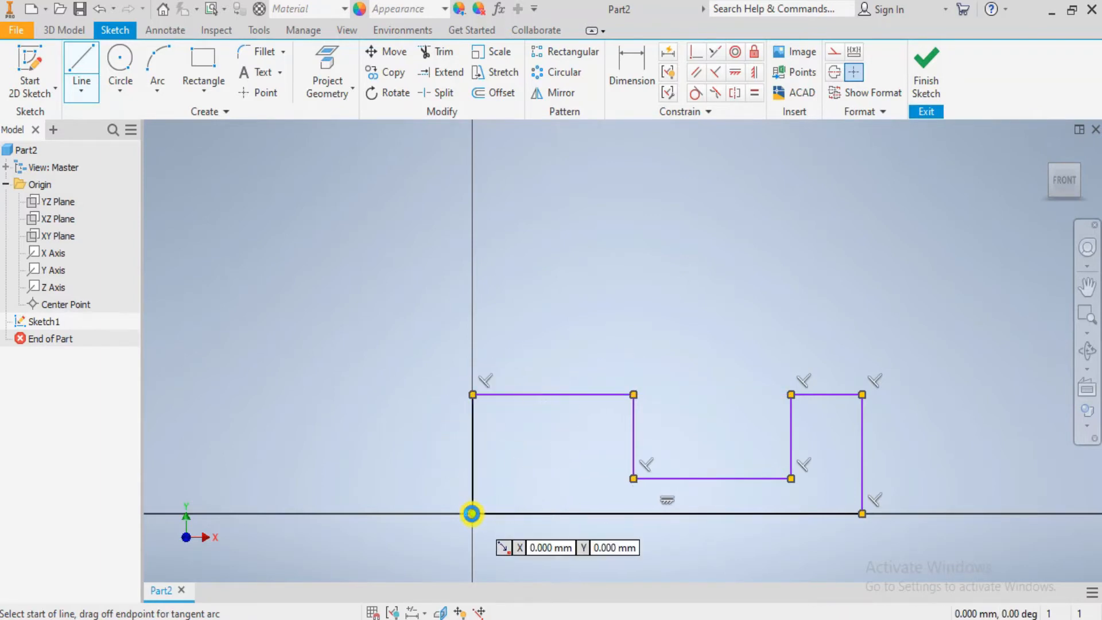
key("Escape")
- Check the overall height in the Photos drawing and dimension the profile's vertical edge at the origin in Inventor to 75 mm
scroll(549, 500, "up", 3)
scroll(550, 498, "down", 4)
key("alt+Tab")
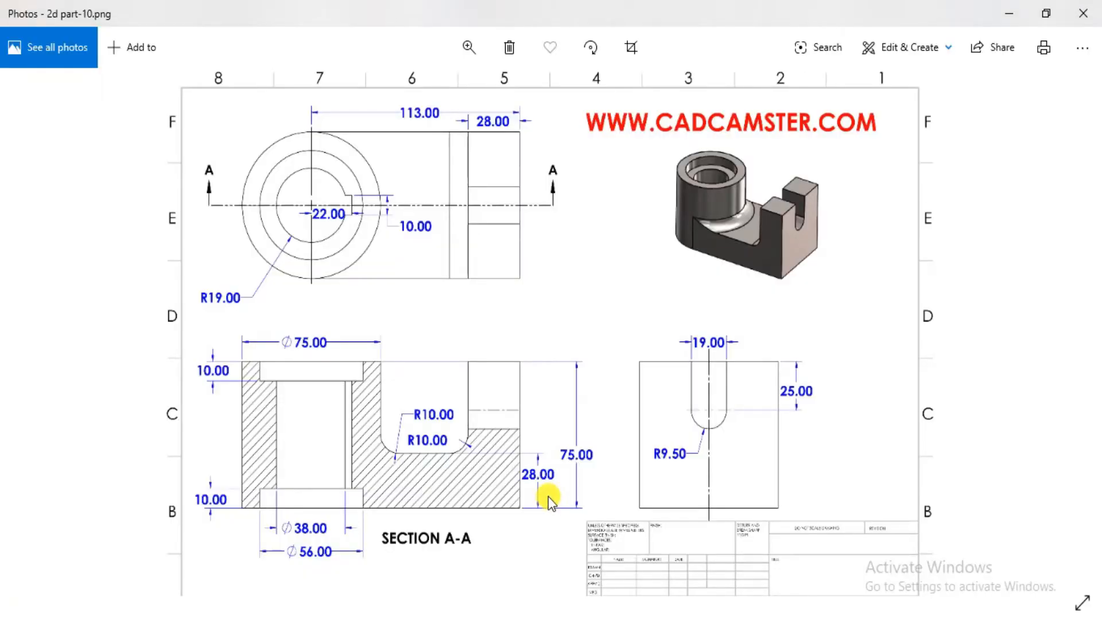
key("alt+Tab")
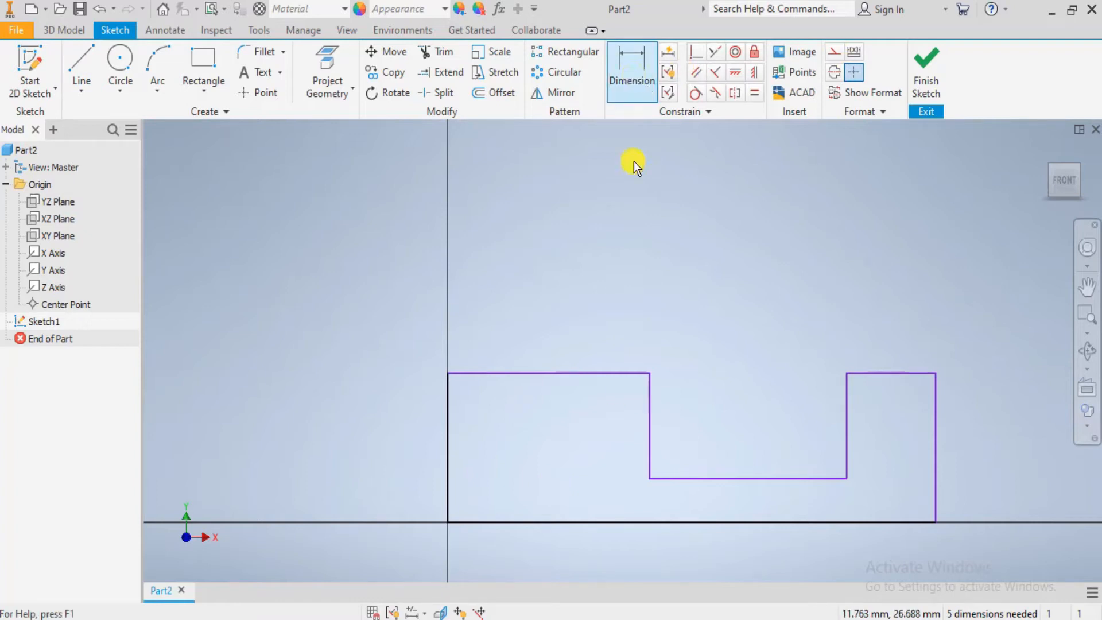
left_click(634, 74)
key("alt+Tab")
key("alt+Tab")
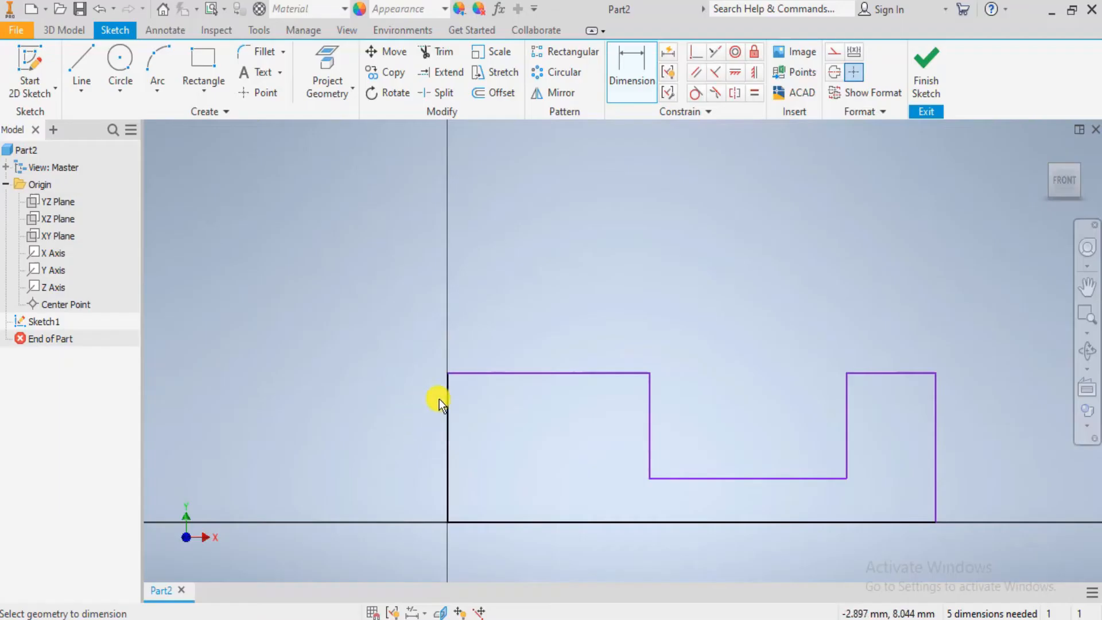
left_click(448, 409)
key("alt+Tab")
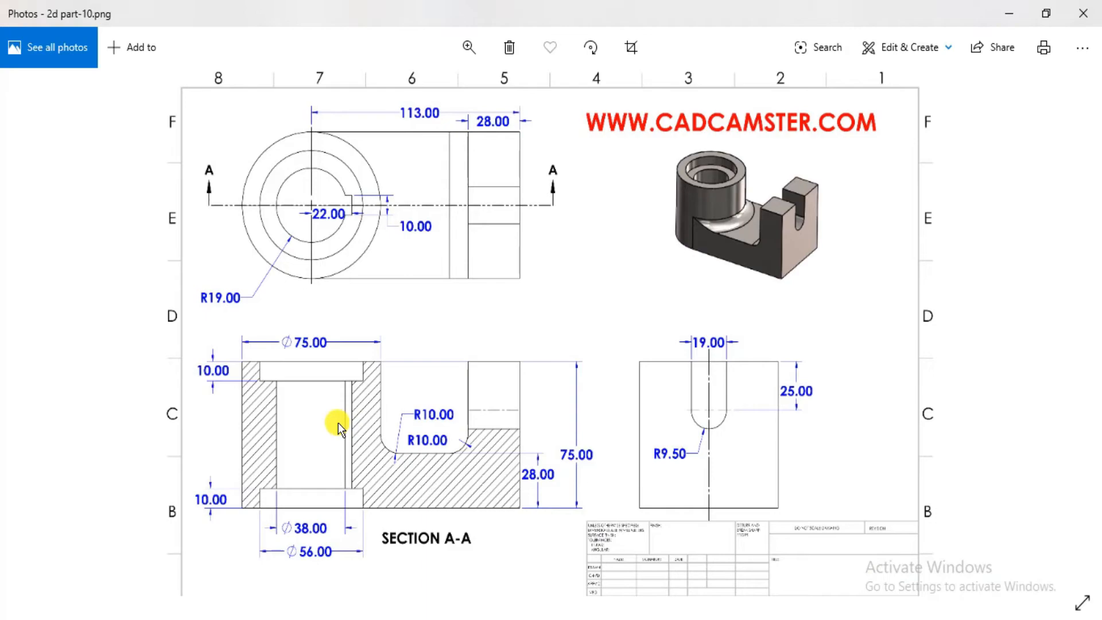
key("alt+Tab")
left_click(329, 422)
type("75")
key("Return")
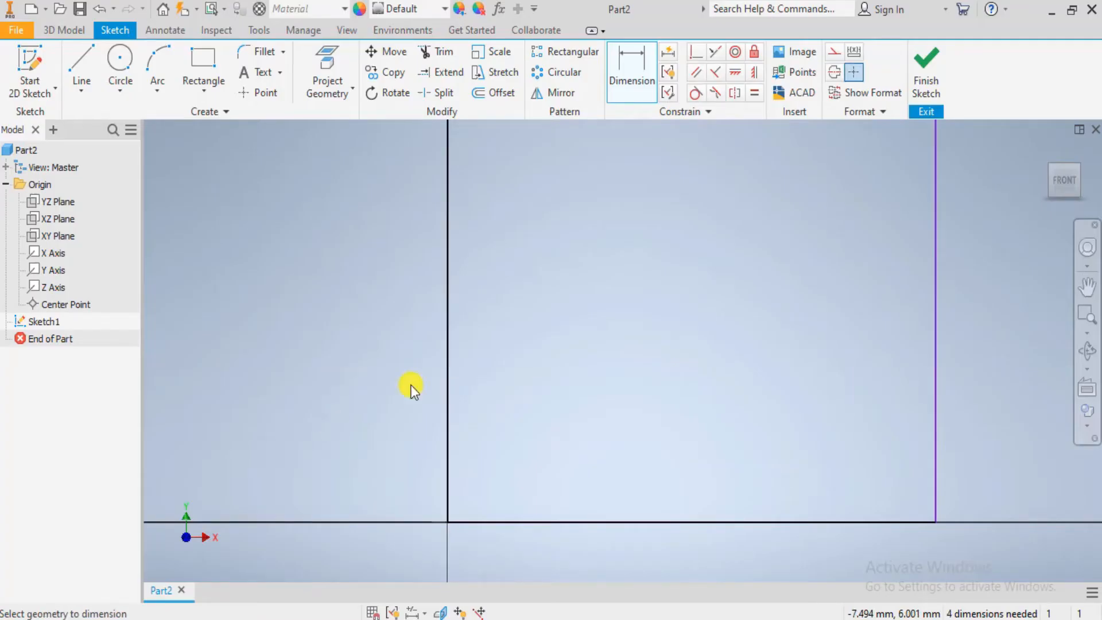
- Review section A-A in the Photos drawing for the remaining profile dimensions, and return to the sketch in Inventor
scroll(565, 310, "down", 4)
scroll(608, 305, "up", 7)
left_click(613, 304)
left_click(704, 304)
left_click(284, 159)
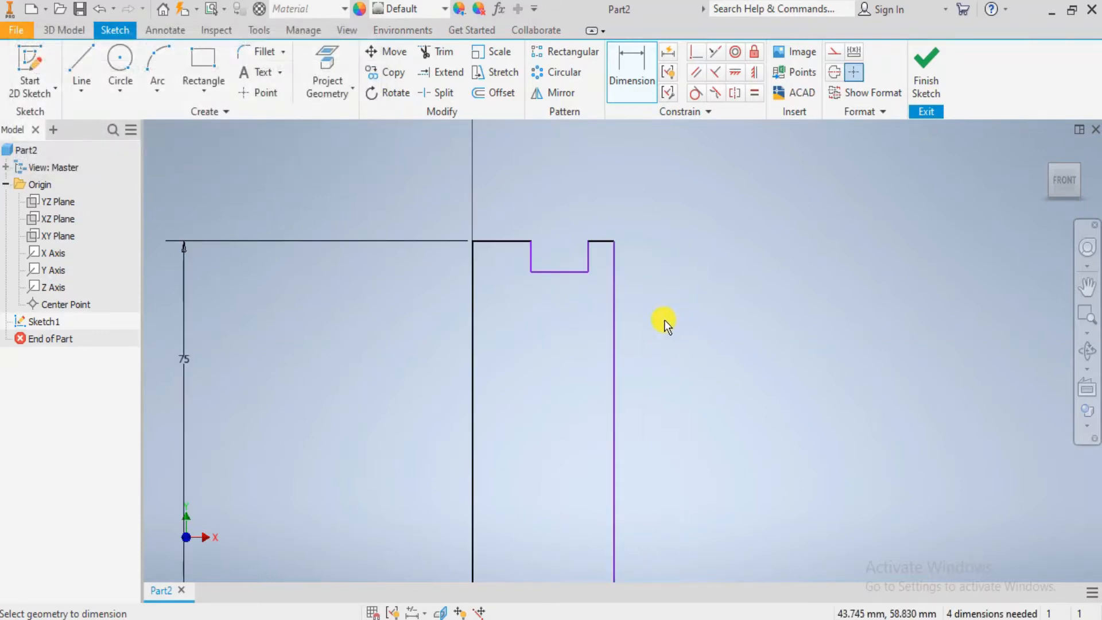
scroll(617, 397, "down", 3)
scroll(613, 404, "up", 3)
key("alt+Tab")
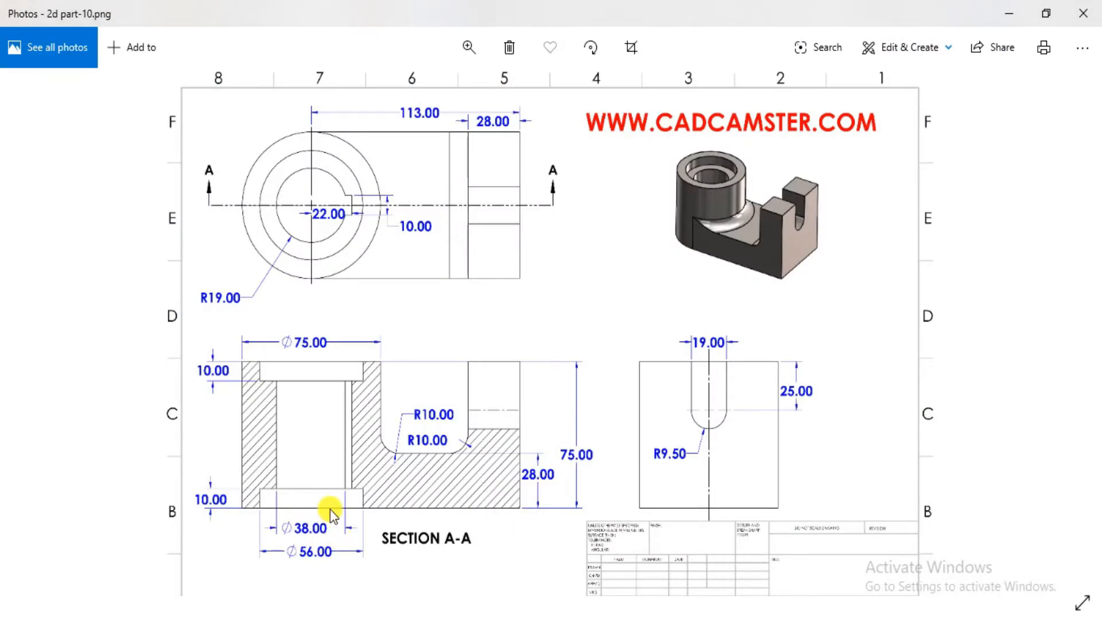
mouse_move(429, 463)
left_mouse_down()
mouse_move(442, 312)
mouse_move(485, 482)
left_mouse_up()
key("alt+Tab")
scroll(468, 218, "up", 5)
scroll(502, 301, "down", 5)
middle_click_drag(462, 195, 541, 470)
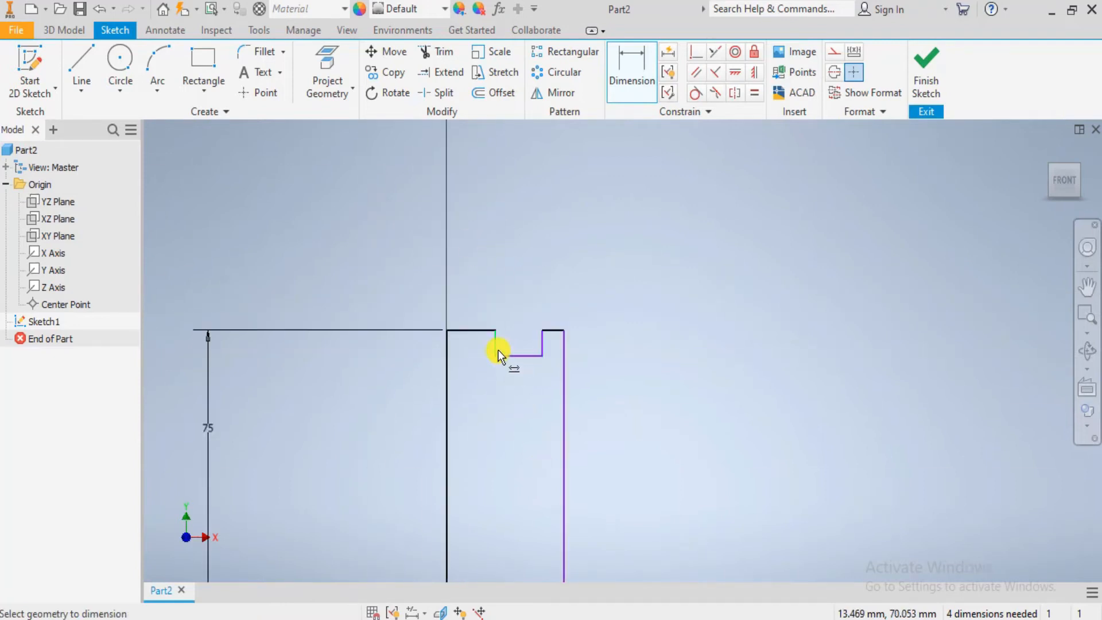
- Dimension the profile's overall length between its two outer vertical edges as 37.5+113 mm, consulting the top view in the Photos drawing
scroll(497, 350, "down", 3)
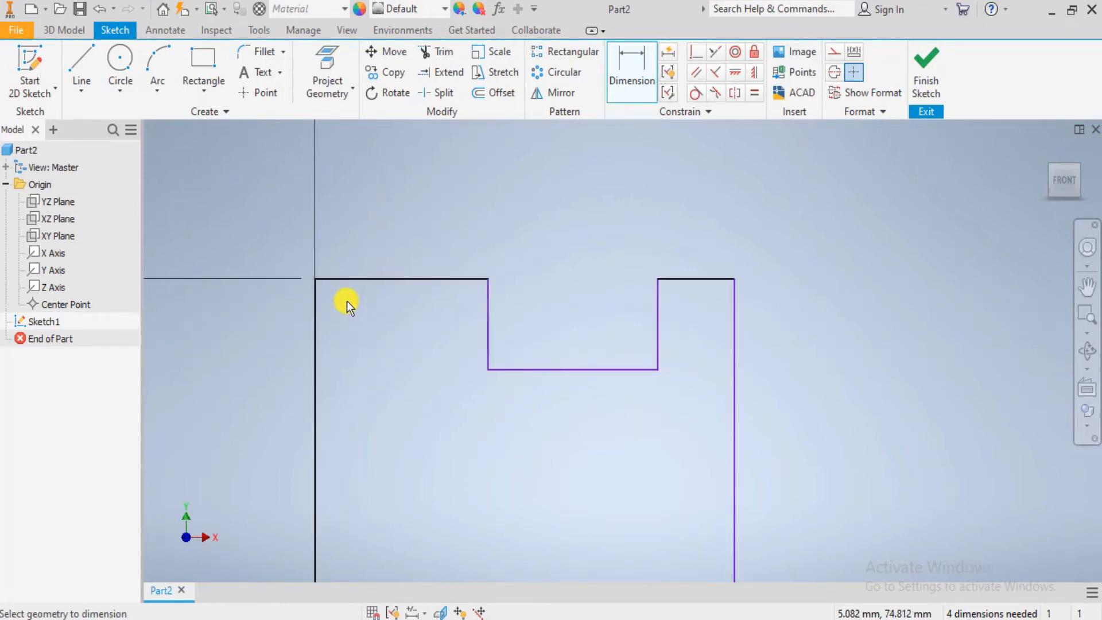
left_click(737, 350)
left_click(314, 364)
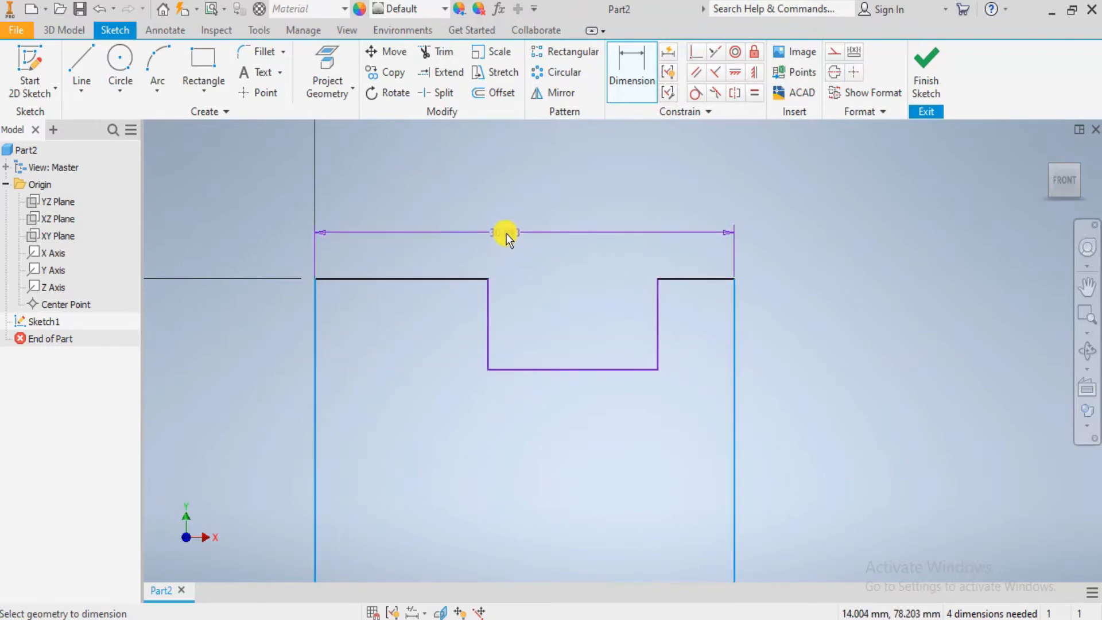
left_click(505, 233)
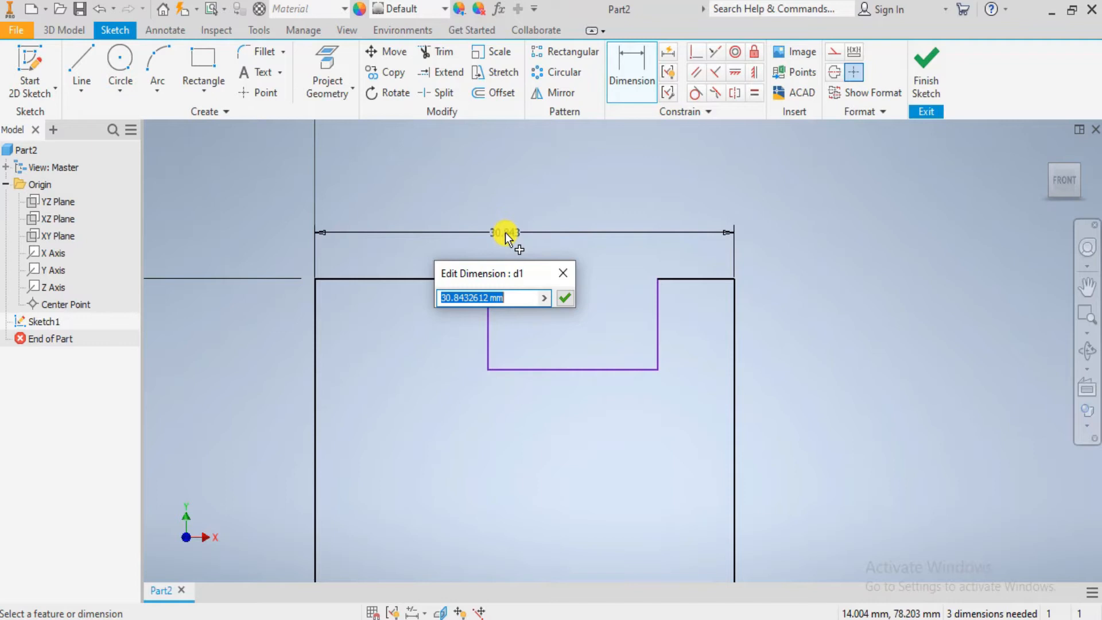
key("alt+Tab")
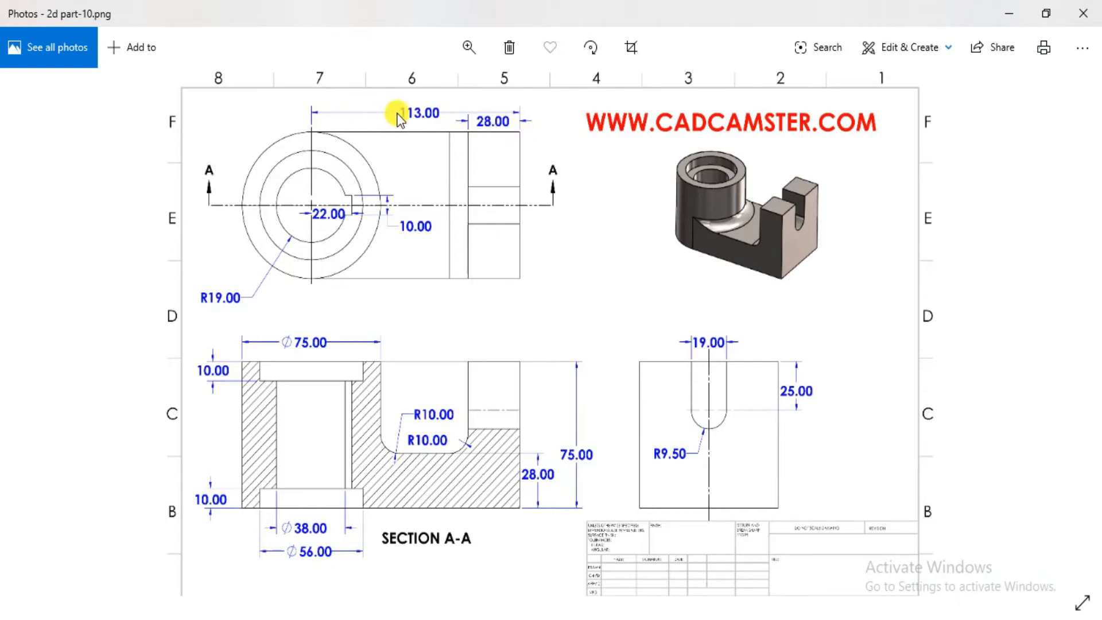
key("alt+Tab")
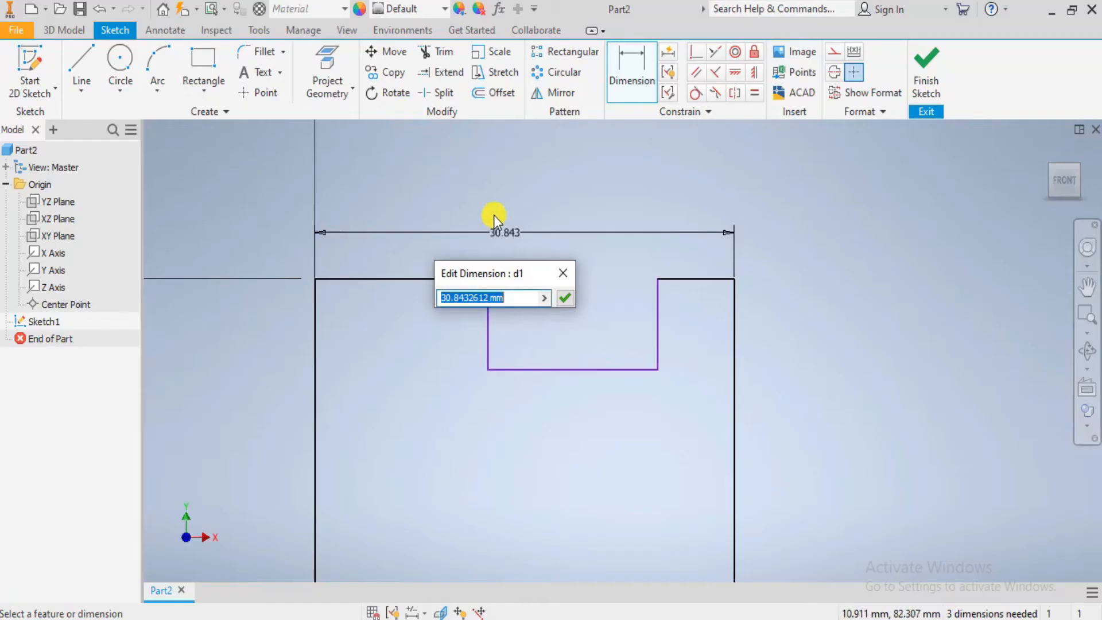
type("37.5")
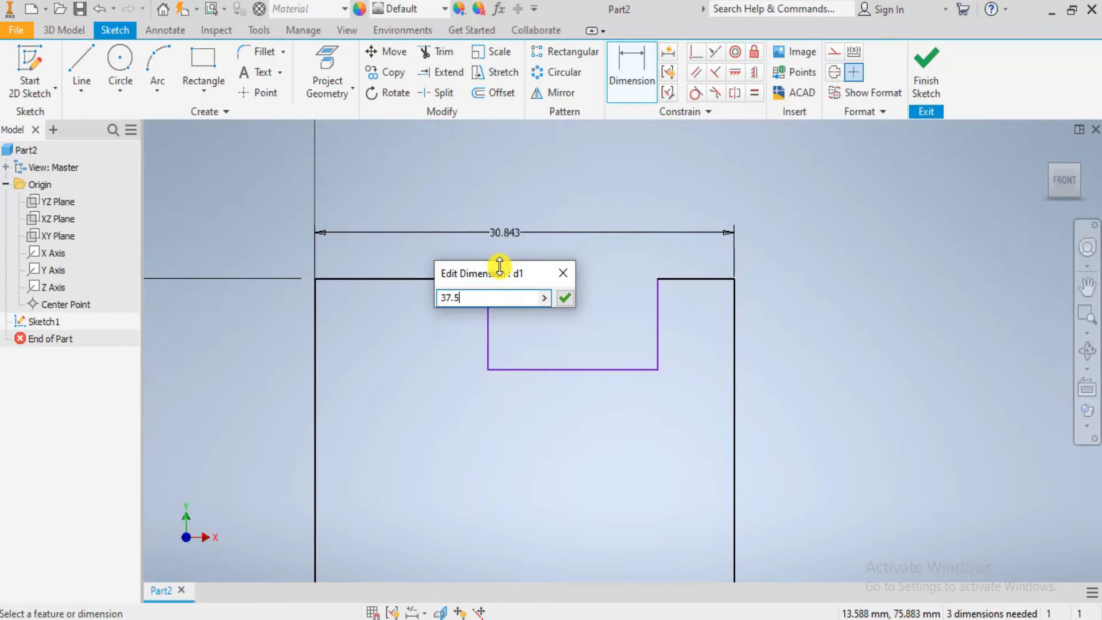
type("+113")
left_click(568, 302)
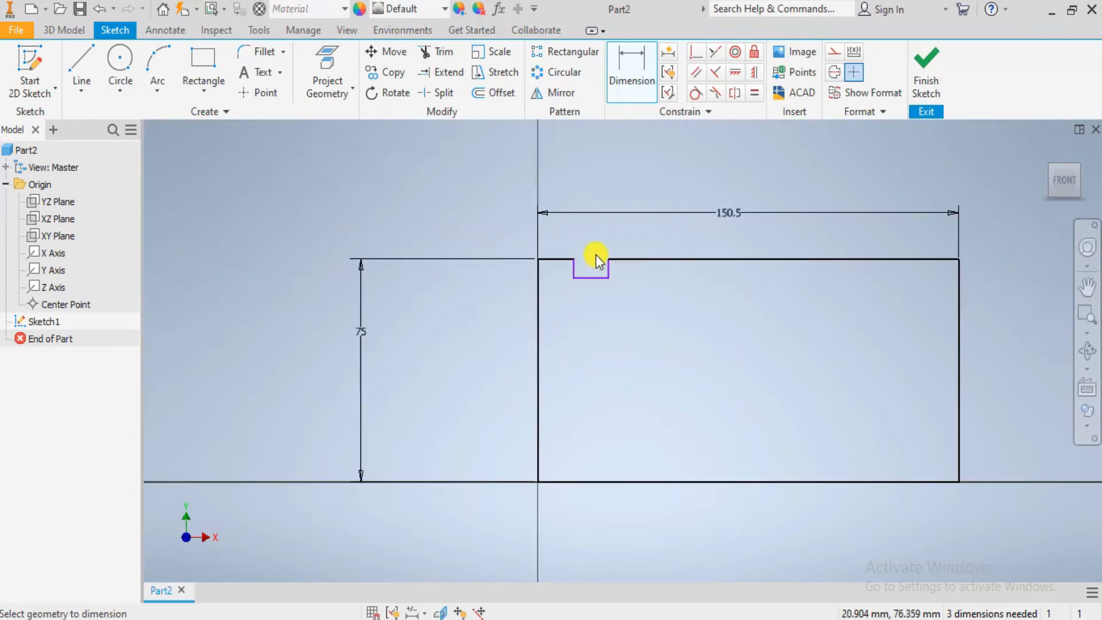
- Dimension the distance from the profile's edge at the origin to the near side of the notch as 75 mm
key("alt+Tab")
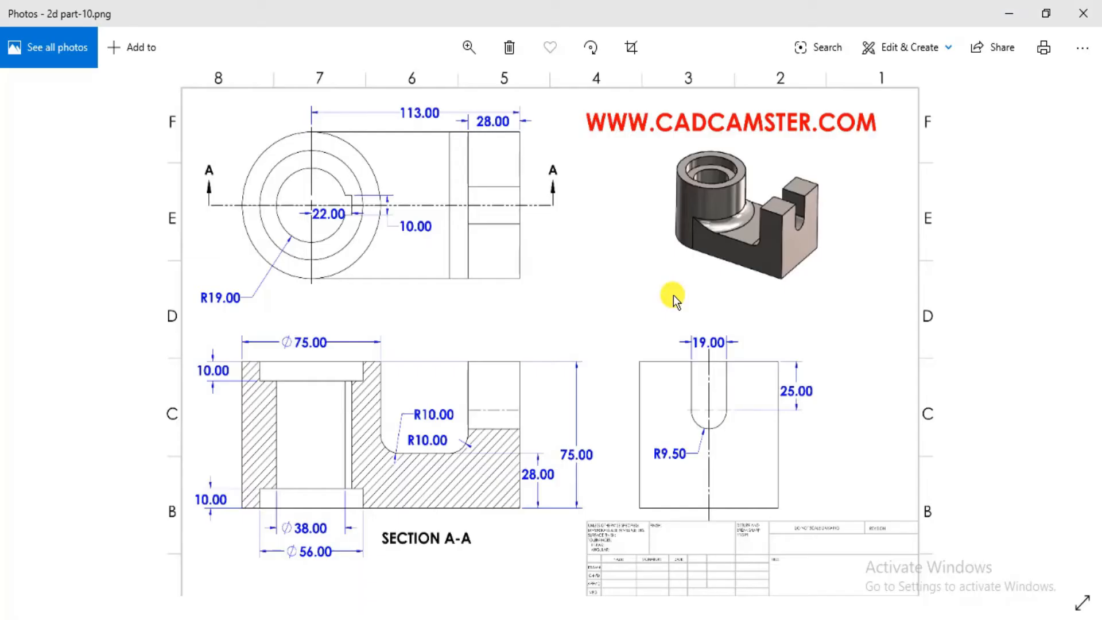
key("alt+Tab")
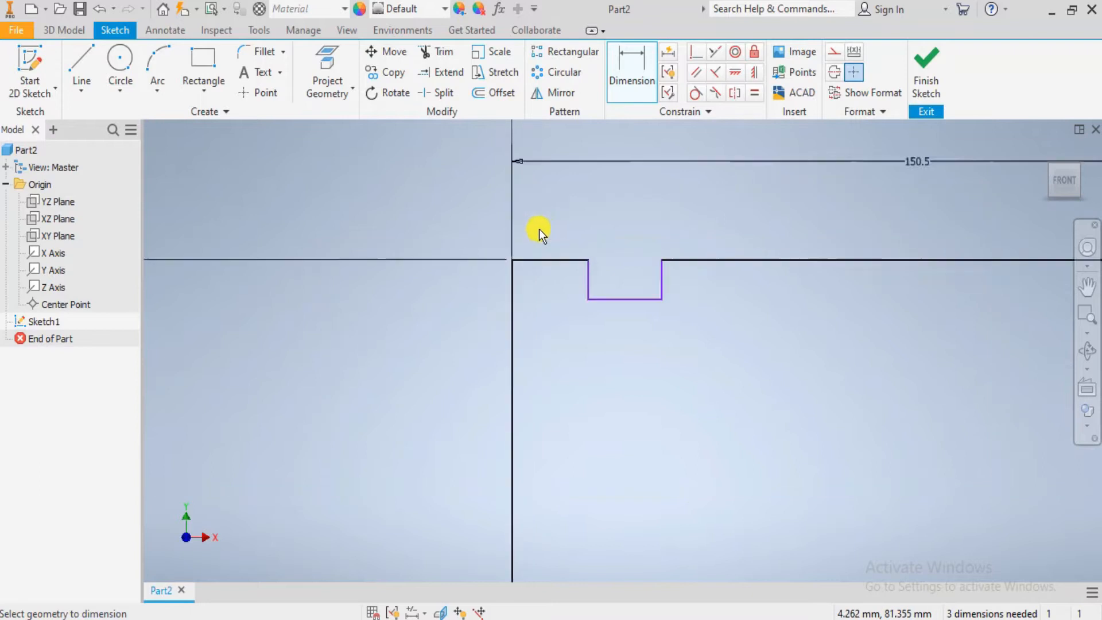
left_click(590, 288)
left_click(541, 202)
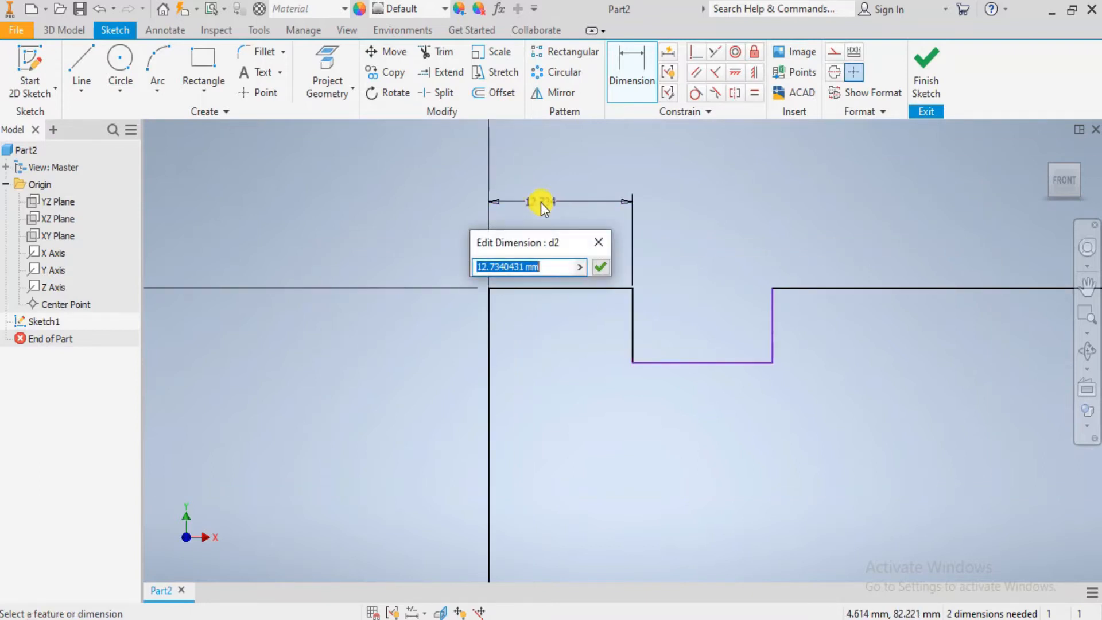
type("75")
key("Return")
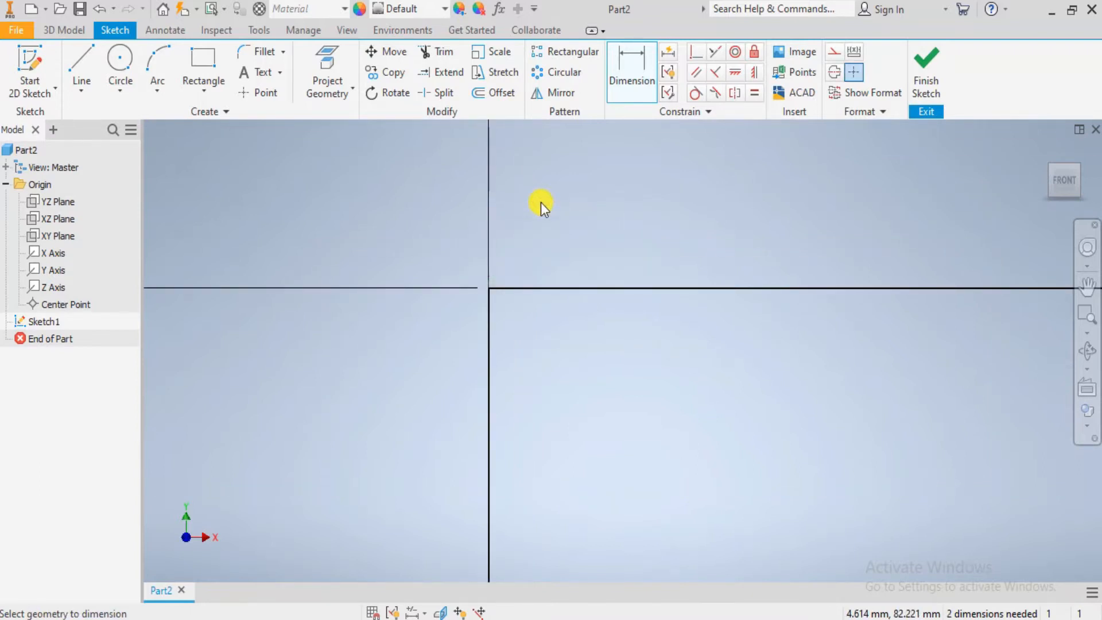
- Check the base thickness in the Photos drawing and dimension the notch floor 28 mm above the profile's base line in Inventor
scroll(628, 278, "up", 5)
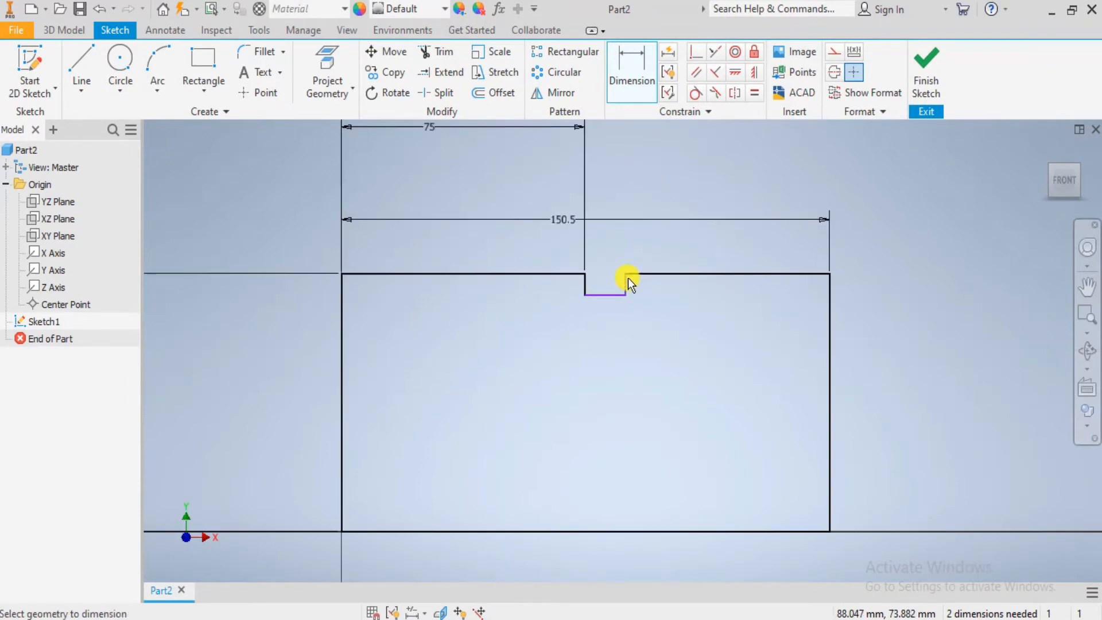
scroll(629, 278, "down", 3)
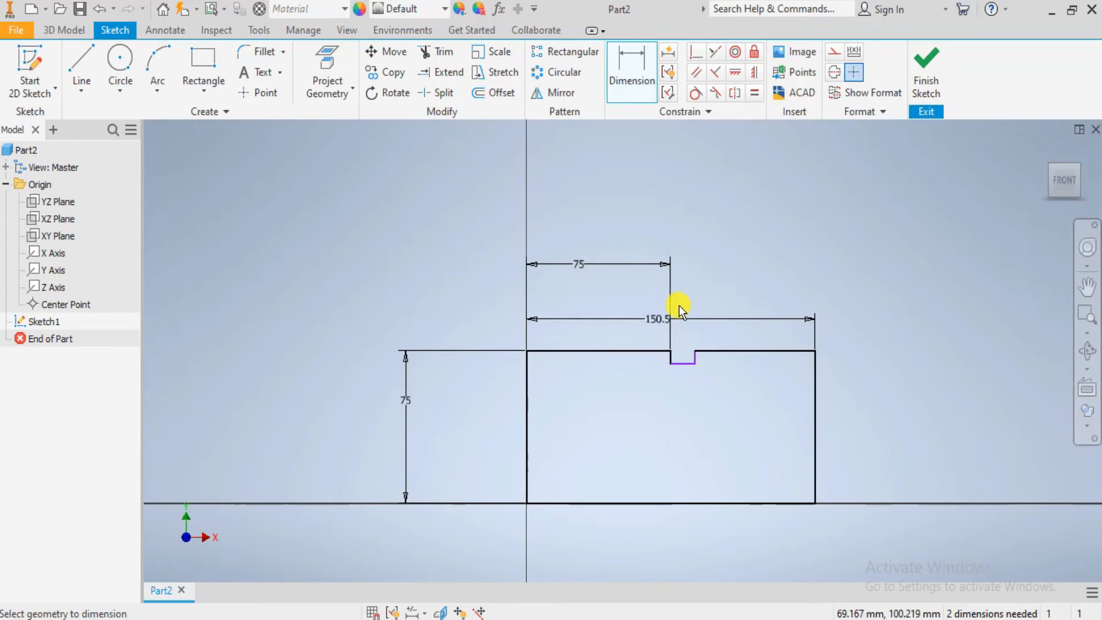
scroll(664, 361, "up", 2)
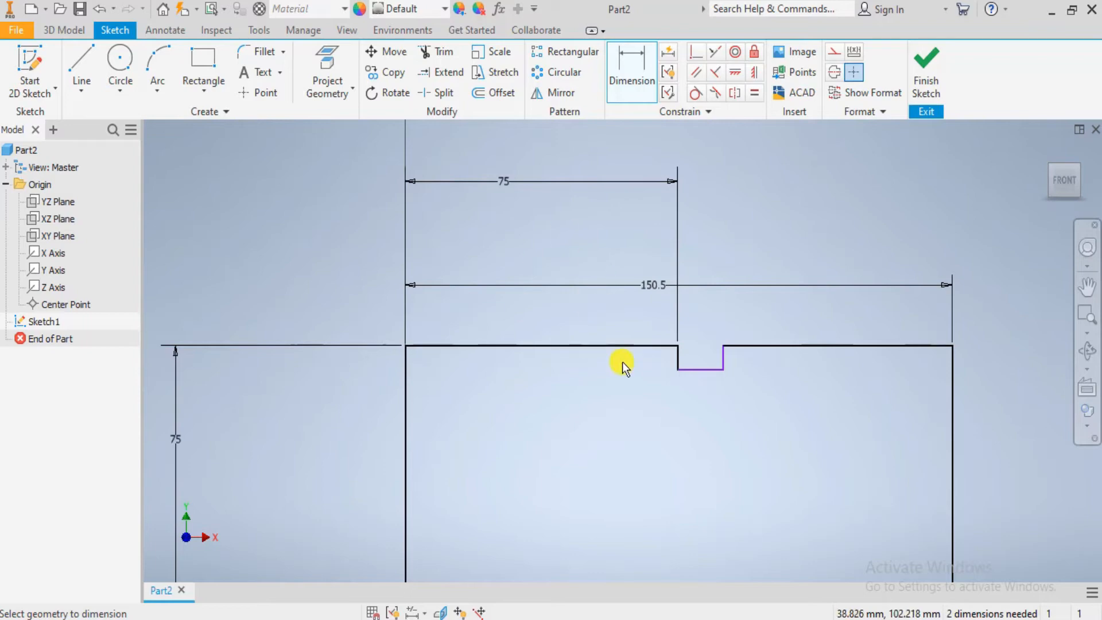
key("alt+Tab")
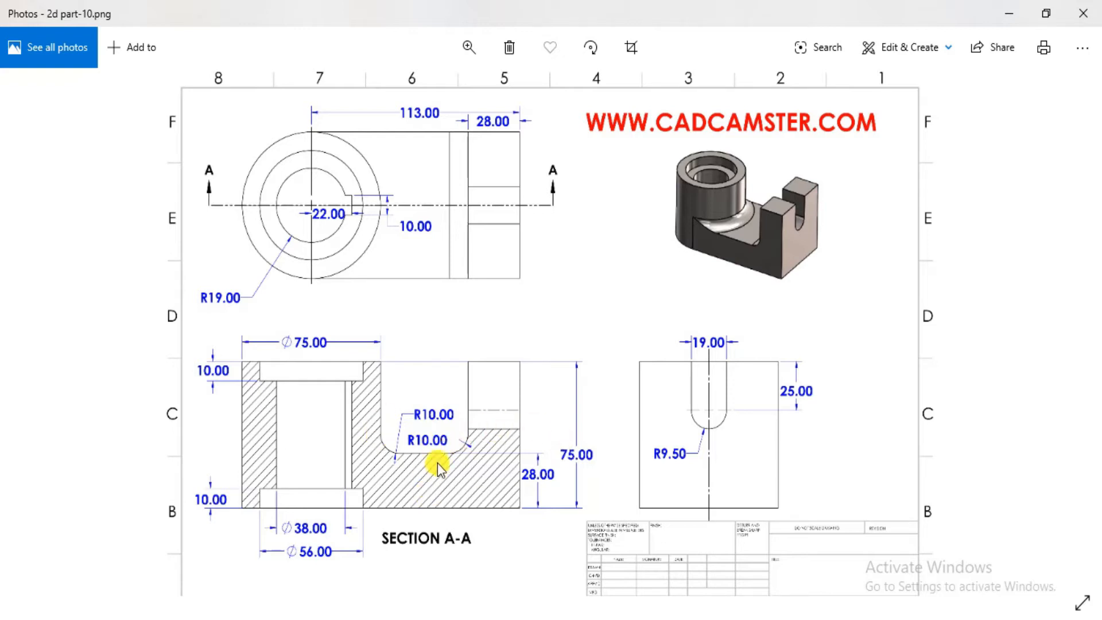
key("alt+Tab")
scroll(459, 249, "down", 5)
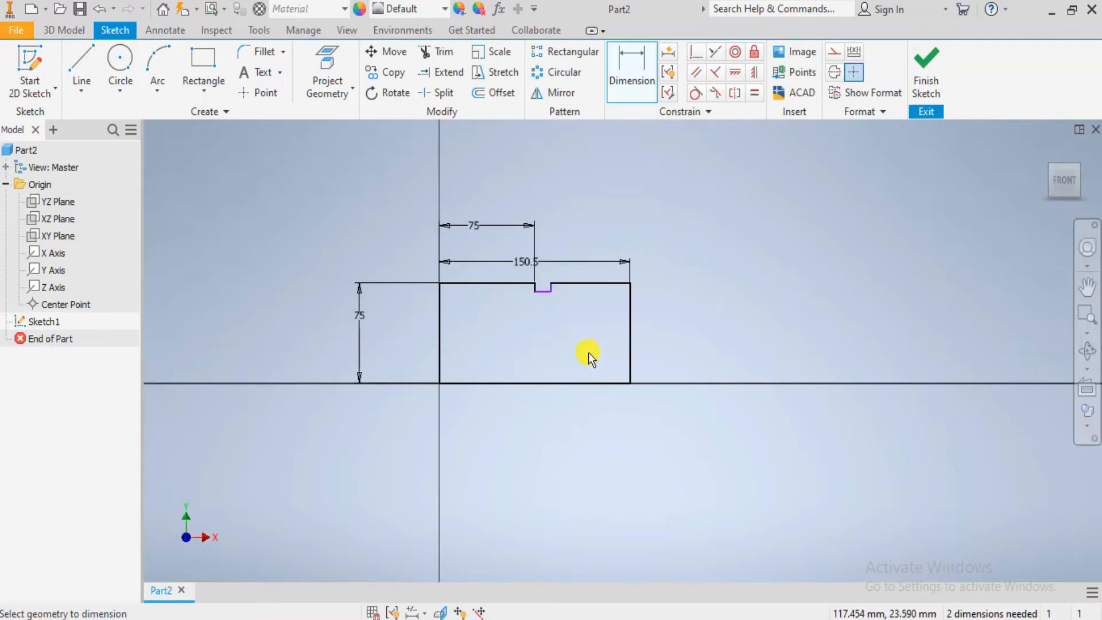
scroll(543, 294, "up", 3)
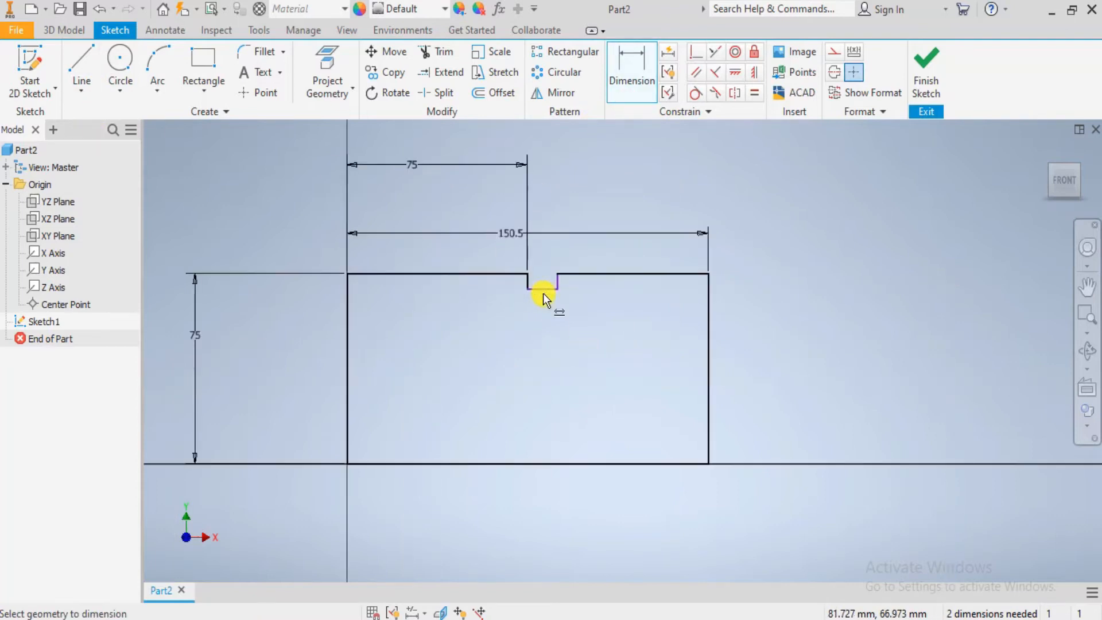
left_click(555, 464)
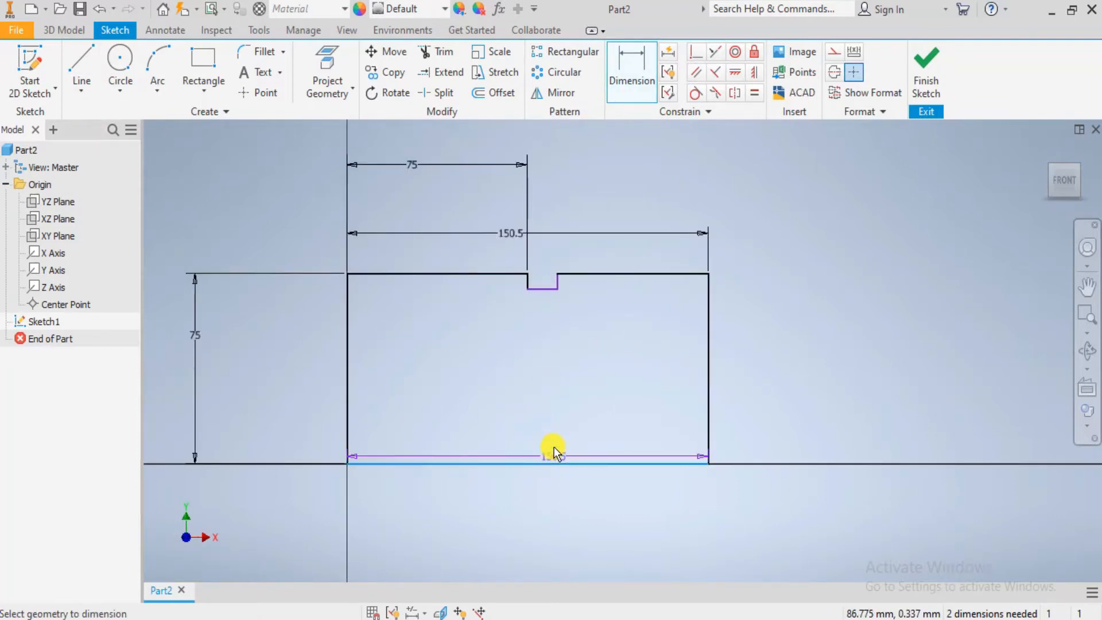
left_click(543, 292)
left_click(805, 374)
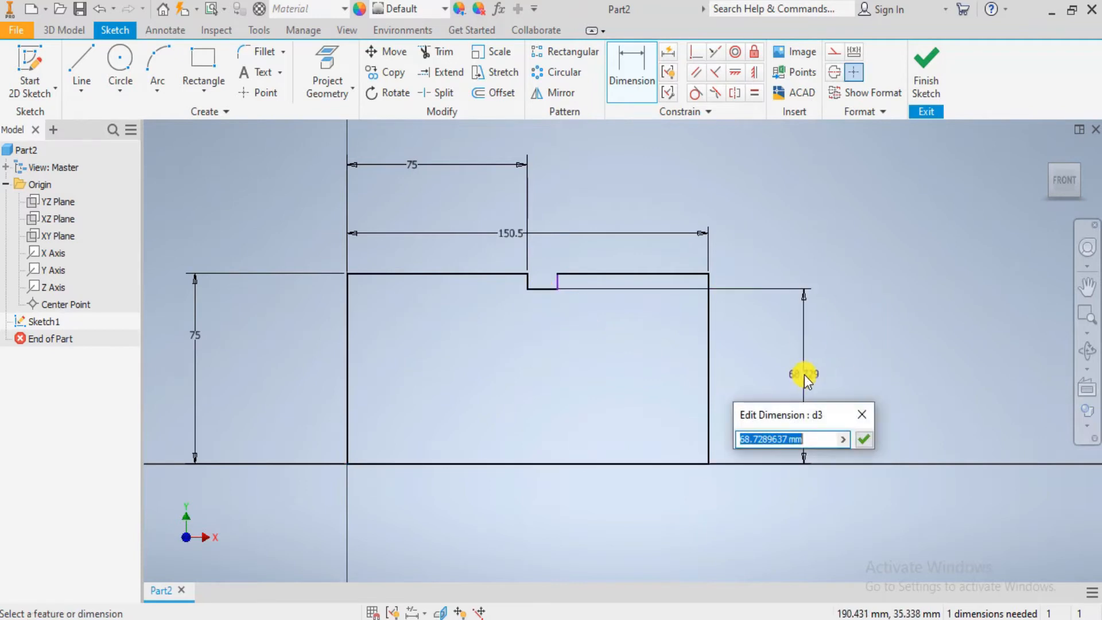
type("28")
key("Return")
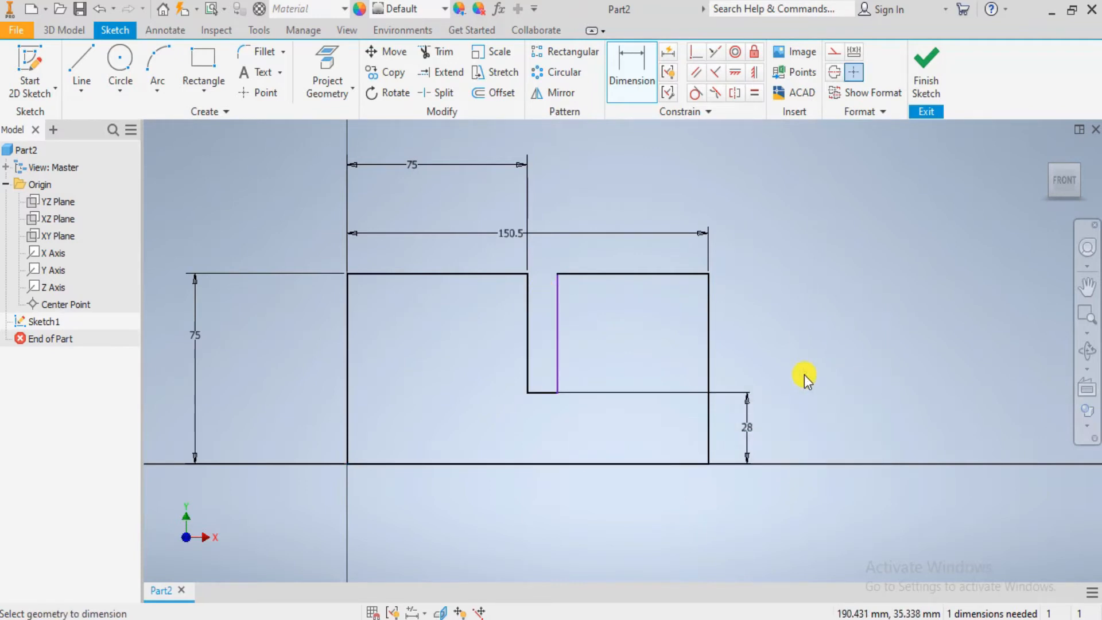
- Check the Photos drawing for the dimension that locates the far side of the notch, and return to the sketch in Inventor
scroll(672, 371, "up", 3)
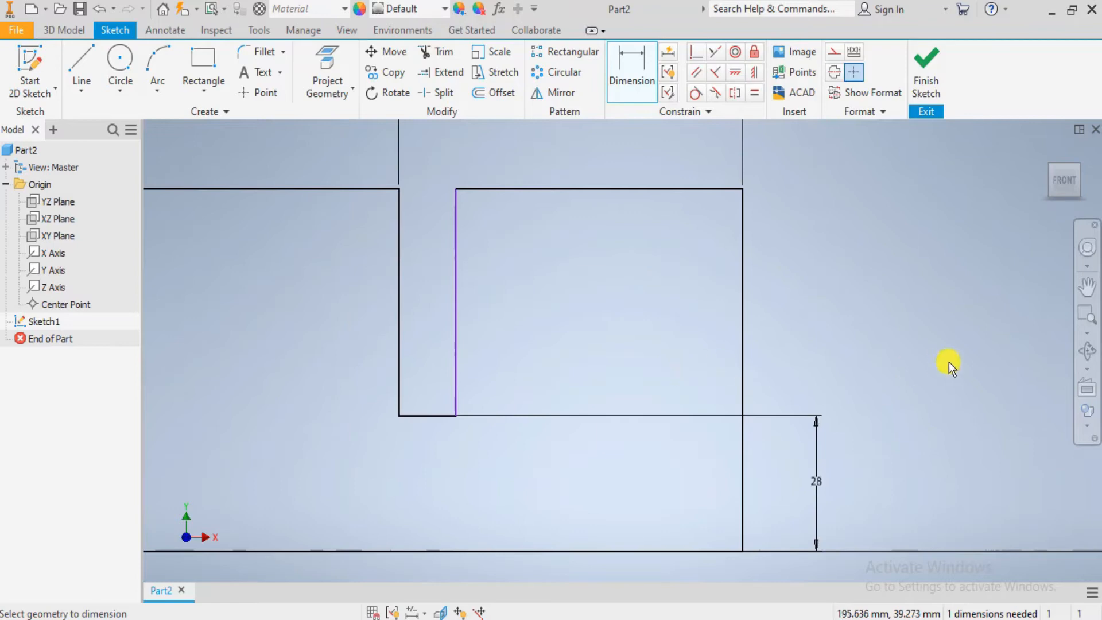
scroll(804, 362, "down", 2)
key("alt+Tab")
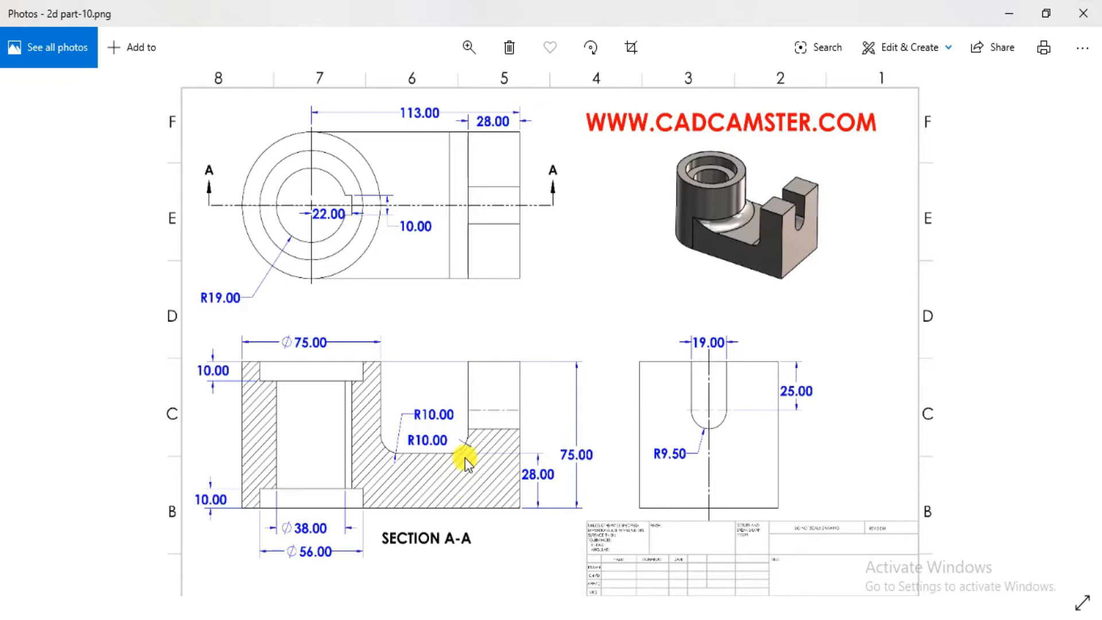
key("alt+Tab")
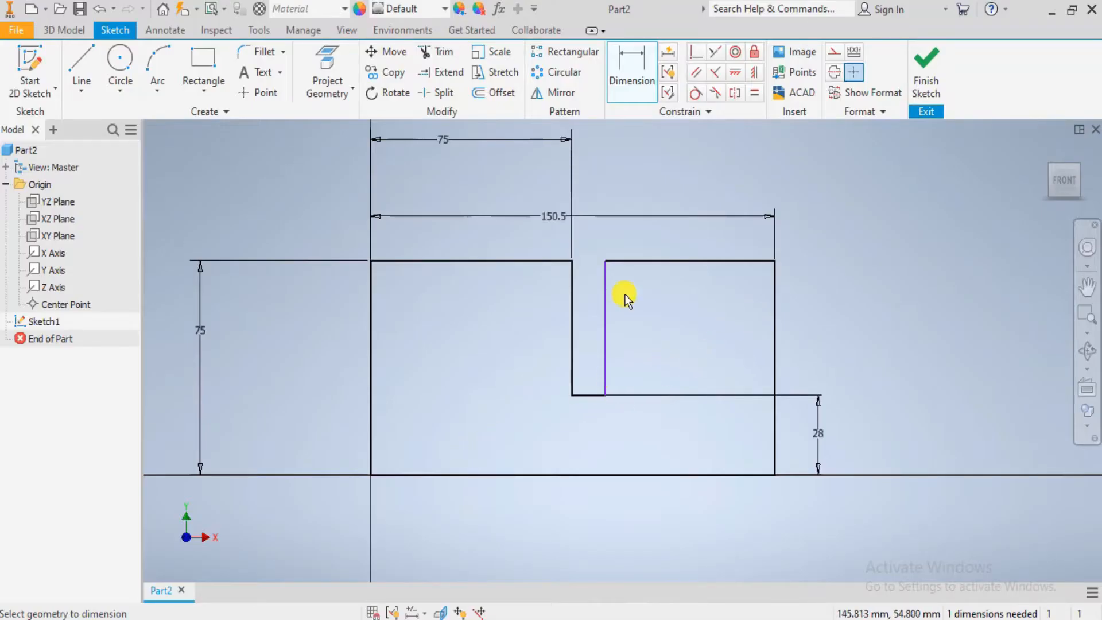
key("alt+Tab")
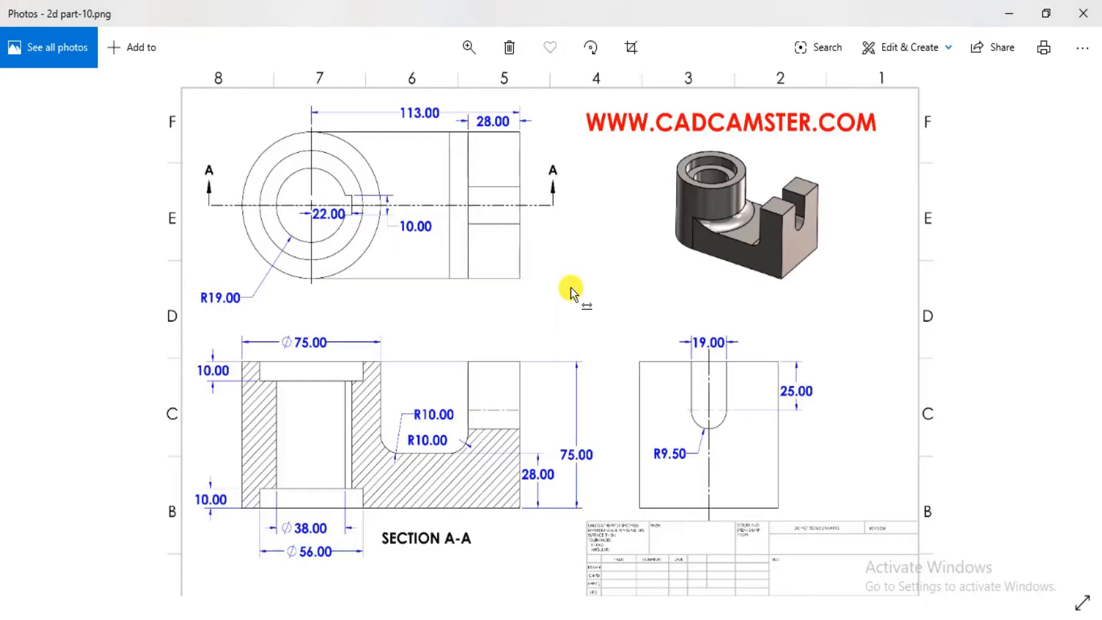
key("alt+Tab")
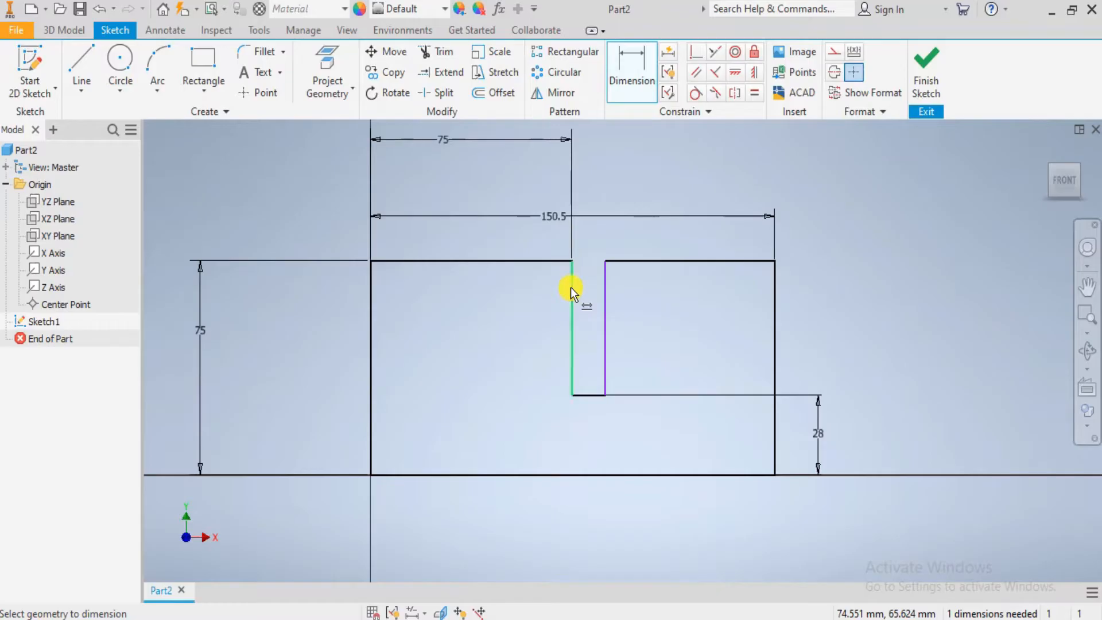
left_click(588, 395)
left_click(646, 262)
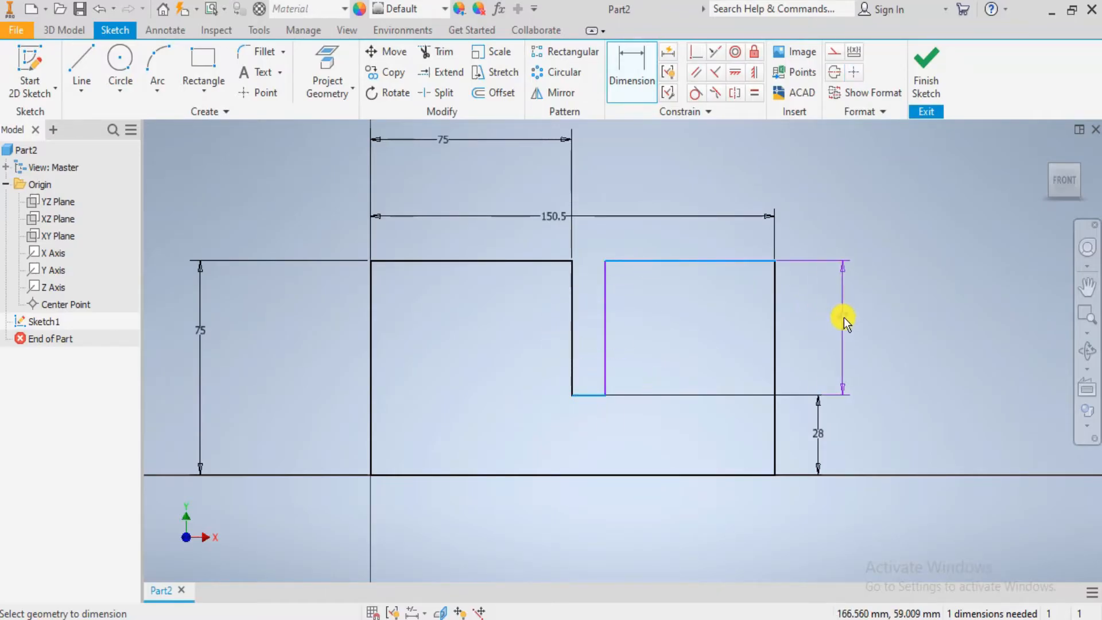
left_click(844, 318)
left_click(284, 159)
scroll(623, 301, "down", 3)
key("alt+Tab")
key("alt+Tab")
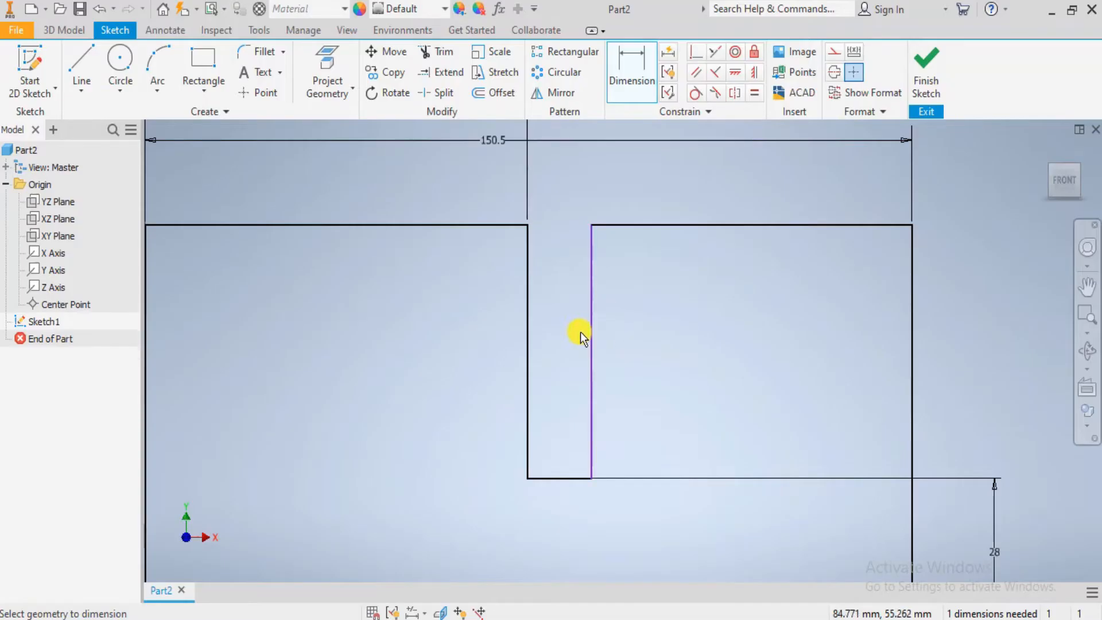
left_click(566, 327)
left_click(440, 352)
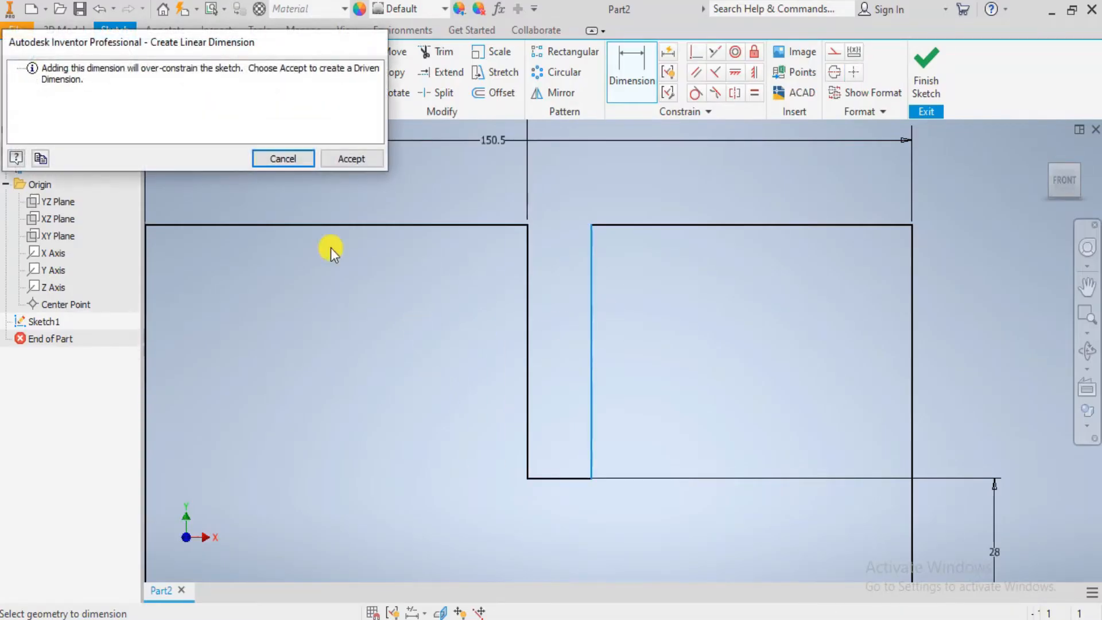
left_click(277, 157)
- Check the upright's thickness in the Photos drawing and dimension the upright's top edge as 28 mm in the Inventor sketch
key("alt+Tab")
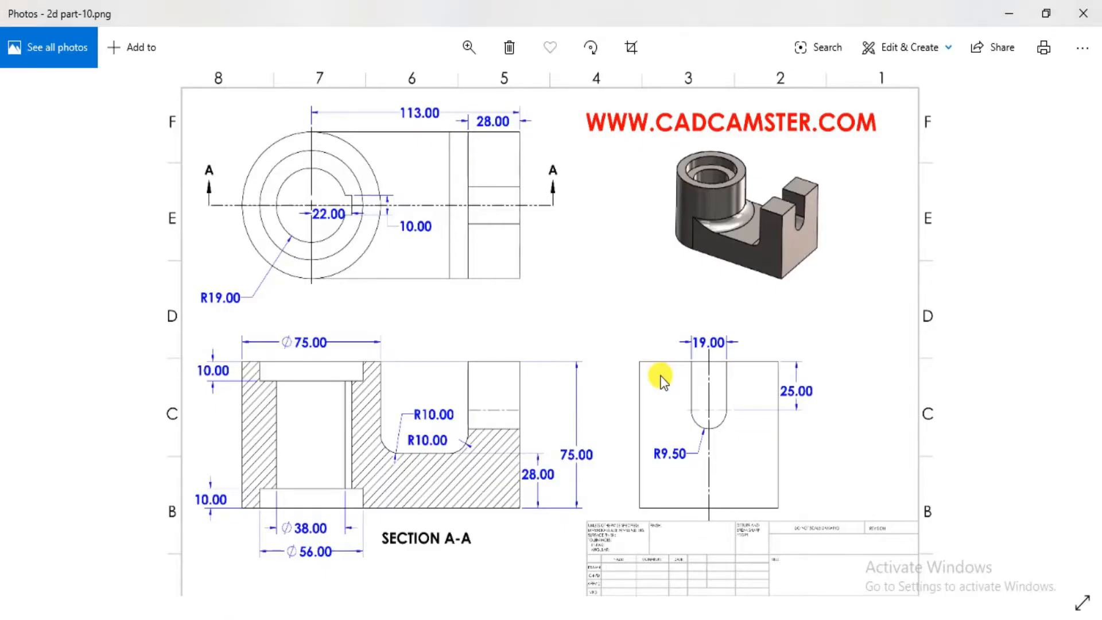
key("alt+Tab")
scroll(798, 520, "down", 2)
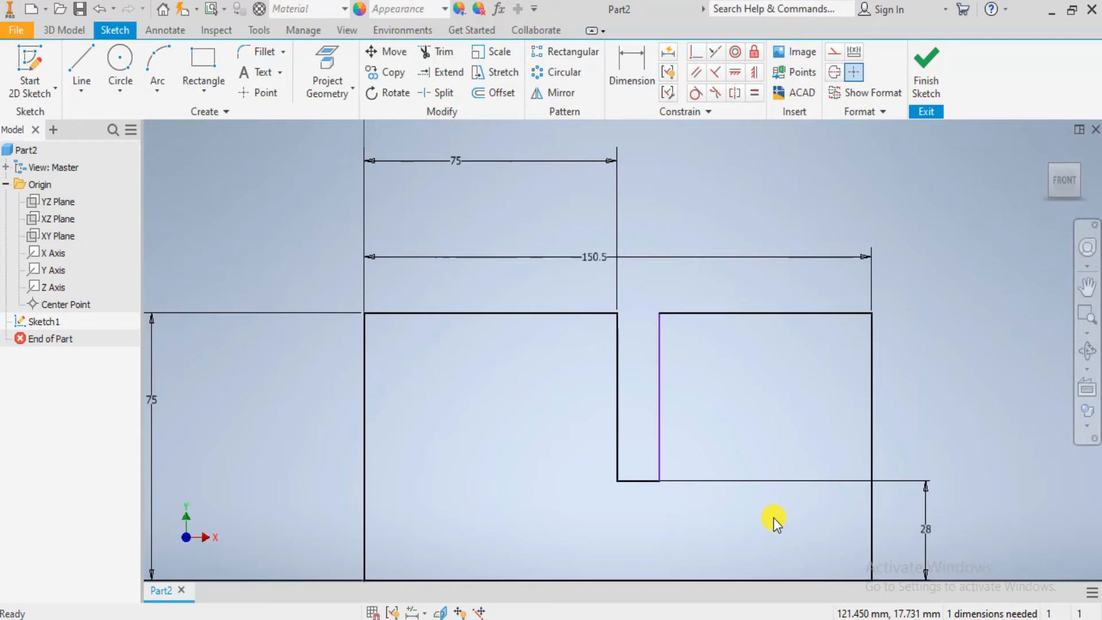
key("alt+Tab")
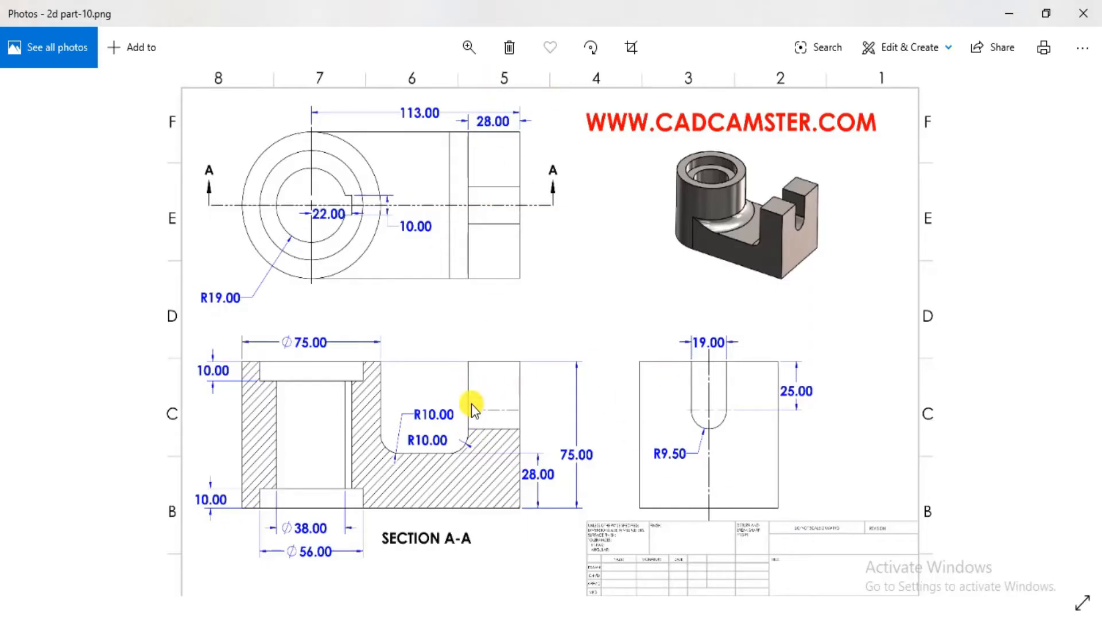
key("alt+Tab")
left_click(745, 254)
left_click(731, 315)
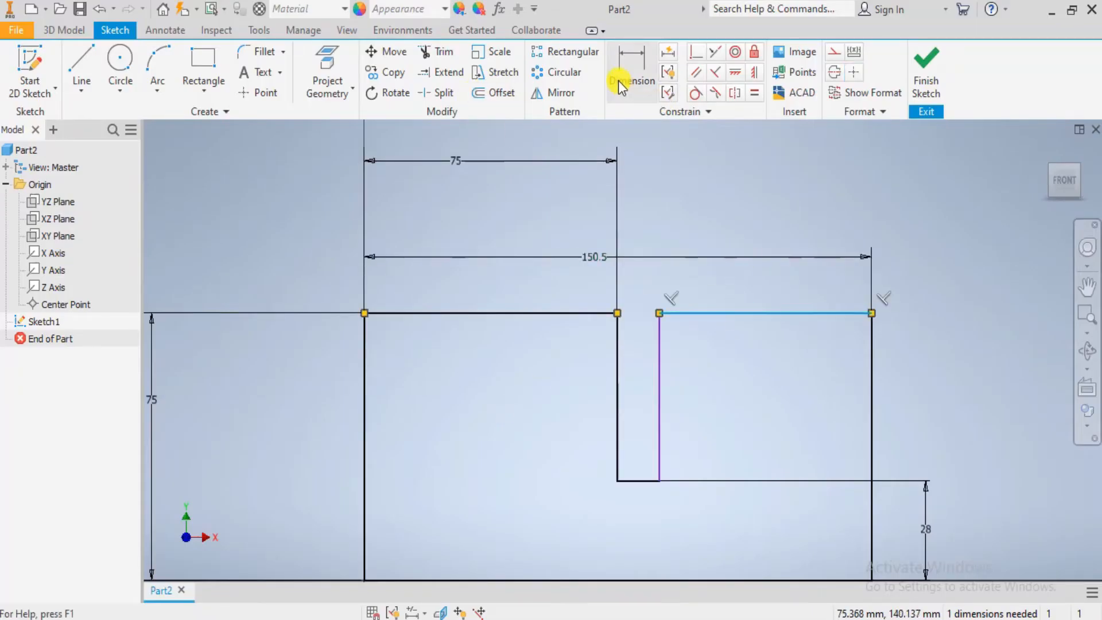
left_click(620, 86)
left_click(728, 313)
left_click(743, 278)
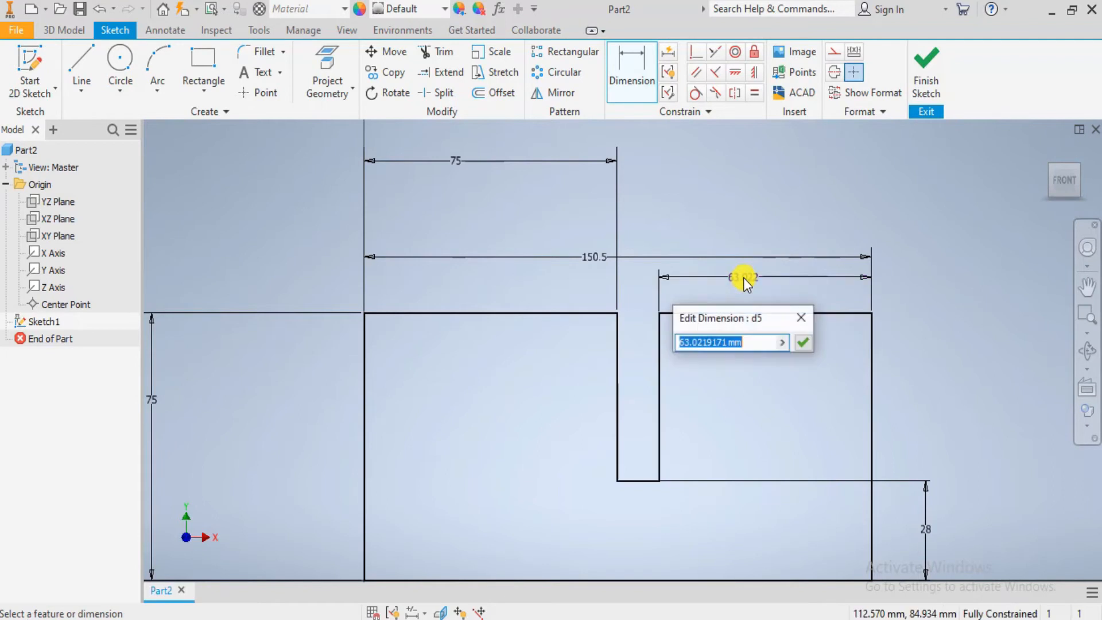
type("28")
key("Return")
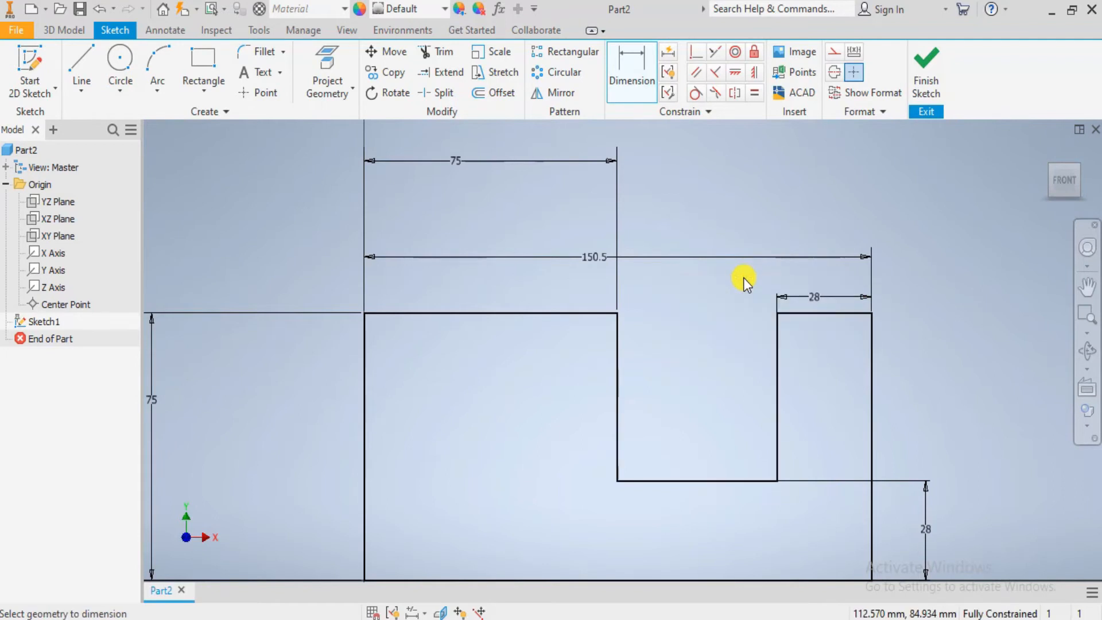
- Check the top view in the Photos drawing and extrude the profile in Inventor by 75 mm, symmetric about the sketch plane
scroll(743, 278, "down", 4)
scroll(787, 253, "up", 3)
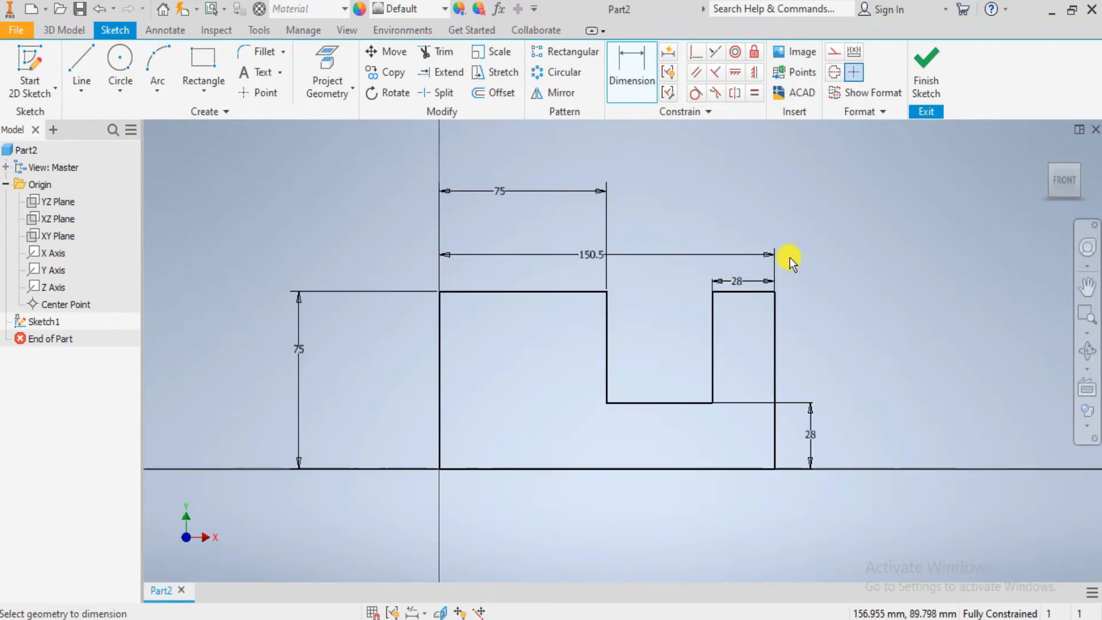
key("alt+Tab")
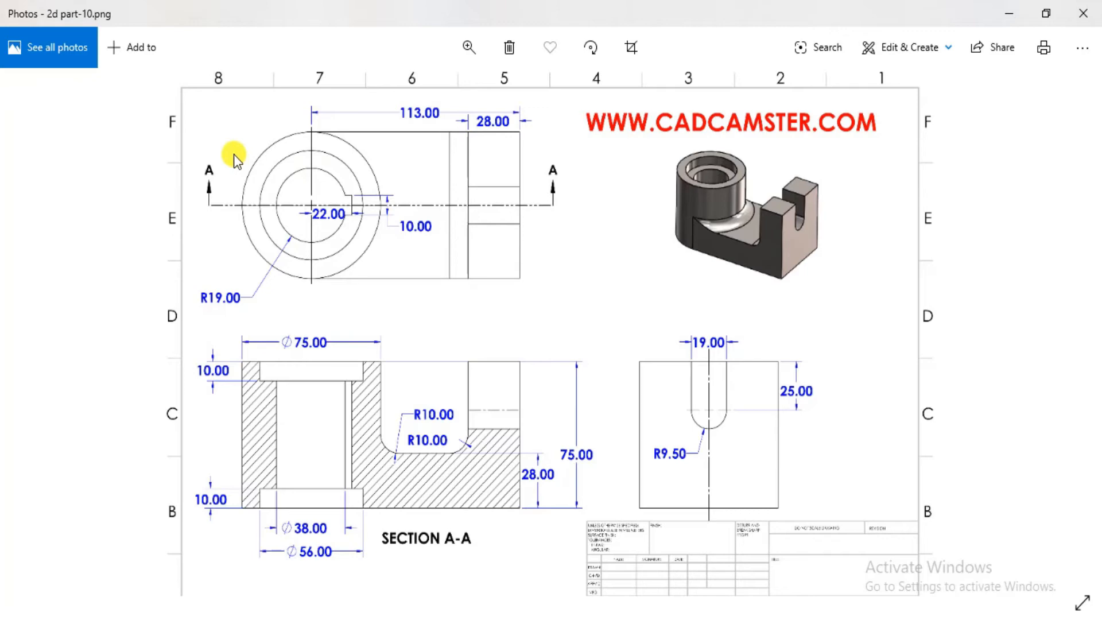
key("alt+Tab")
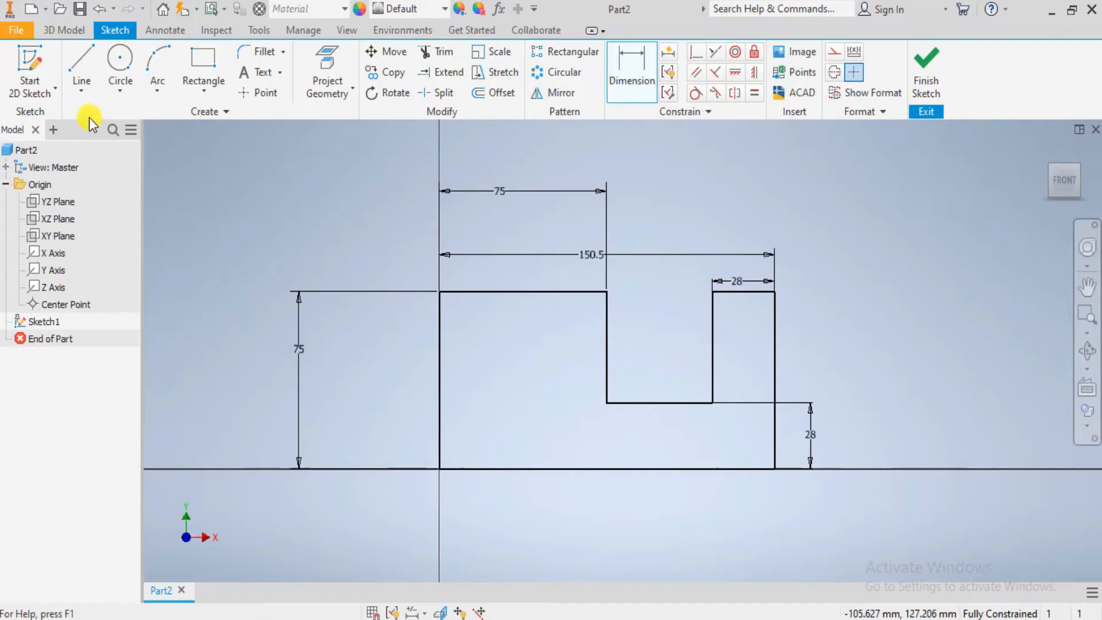
left_click(64, 30)
left_click(79, 73)
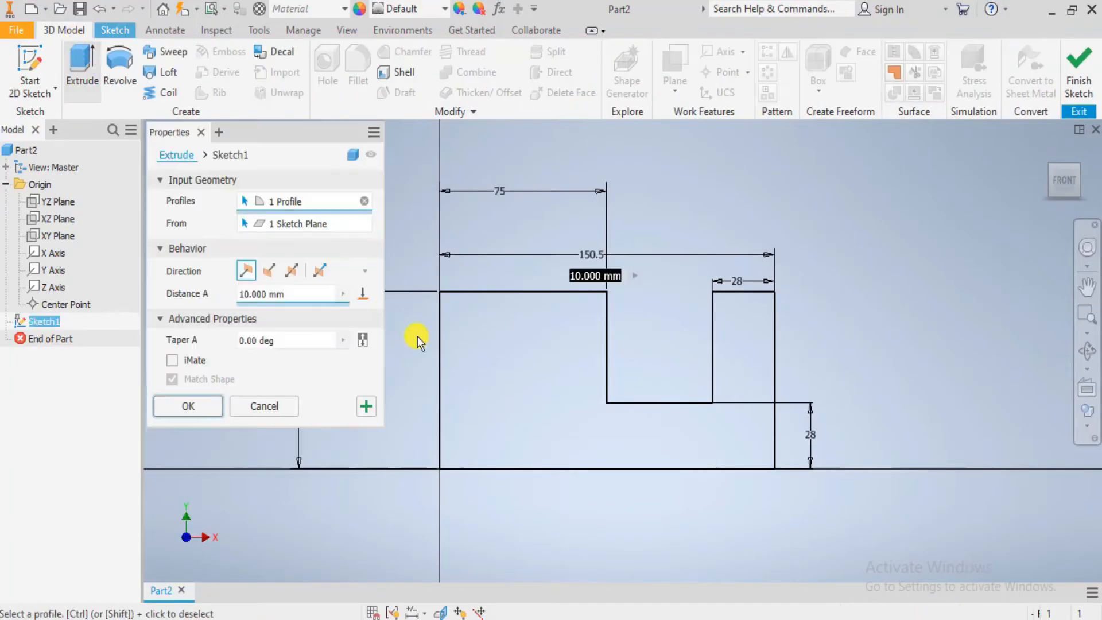
middle_click_drag(857, 388, 824, 389, "shift")
scroll(638, 281, "up", 3)
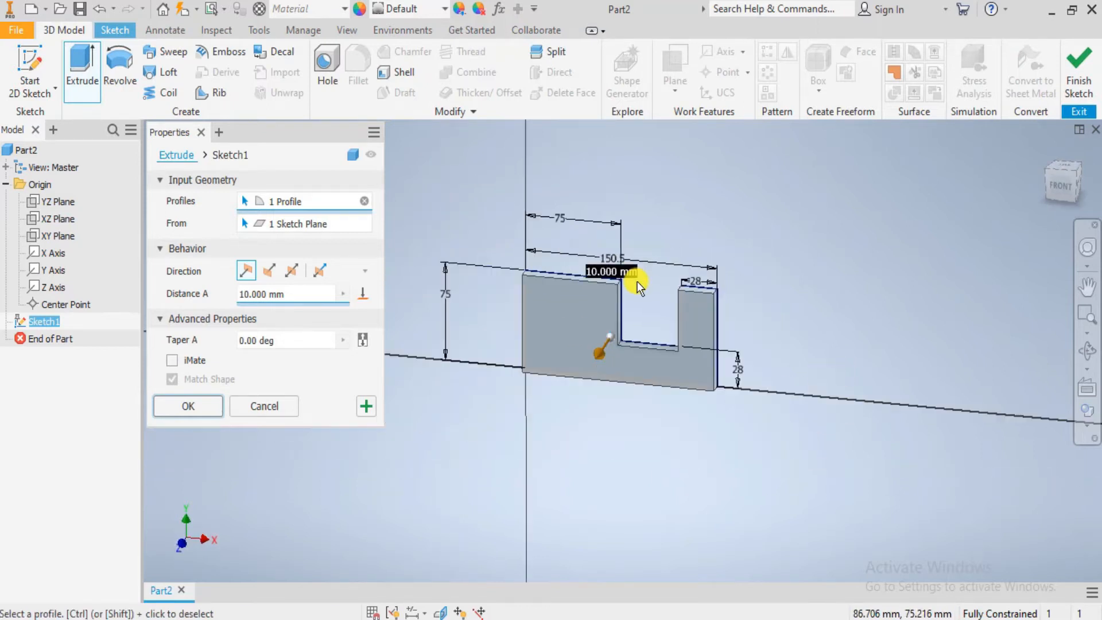
scroll(637, 282, "down", 4)
middle_click_drag(638, 283, 652, 329)
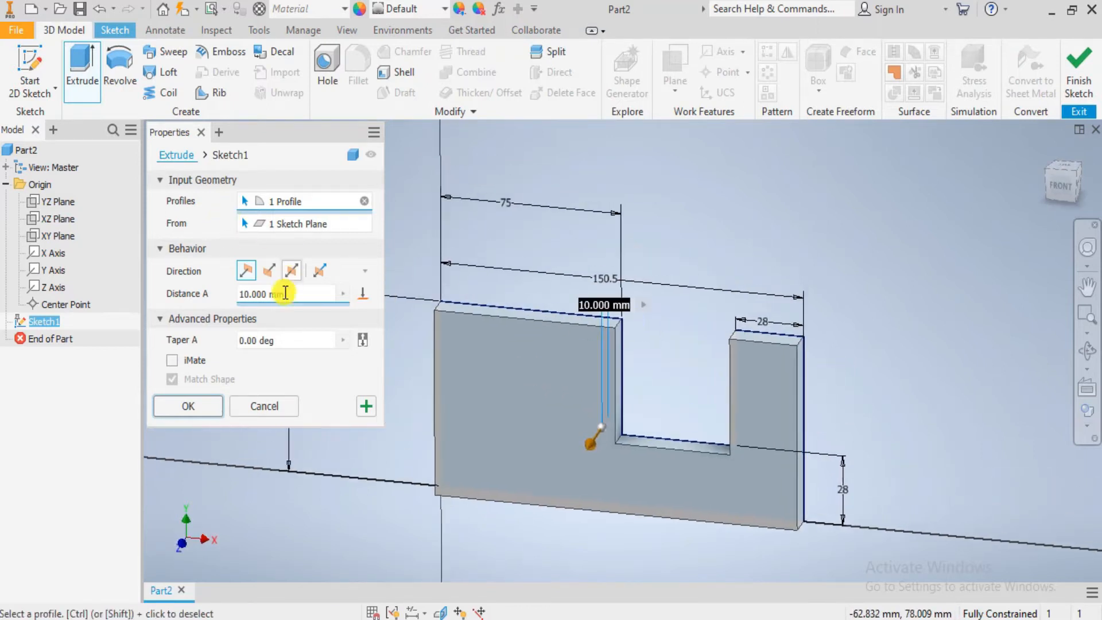
type("75")
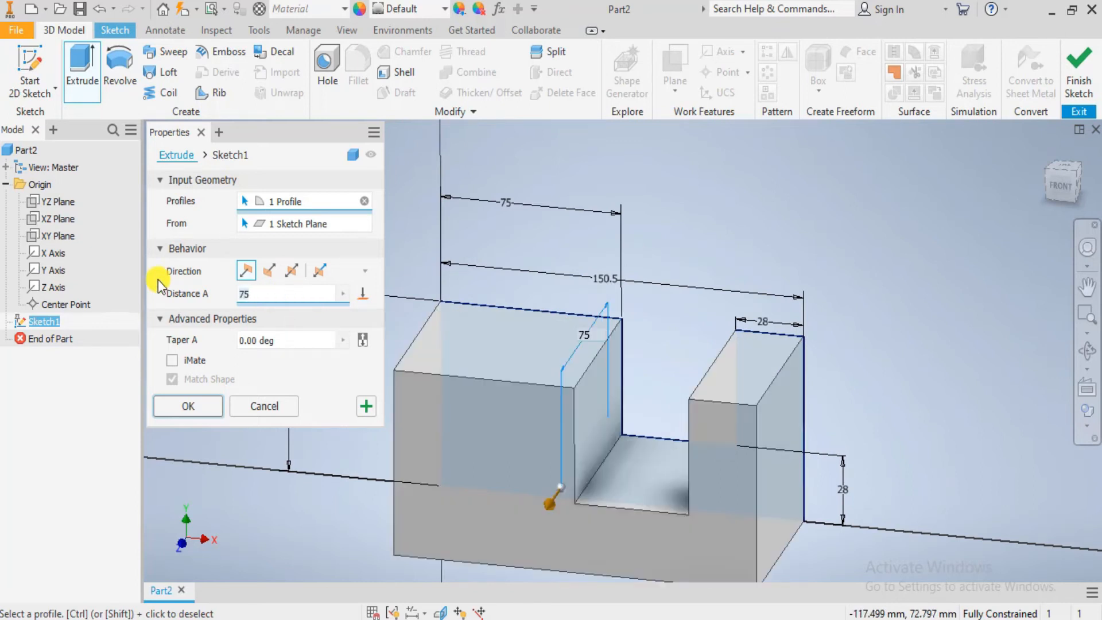
left_click(291, 271)
left_click(189, 406)
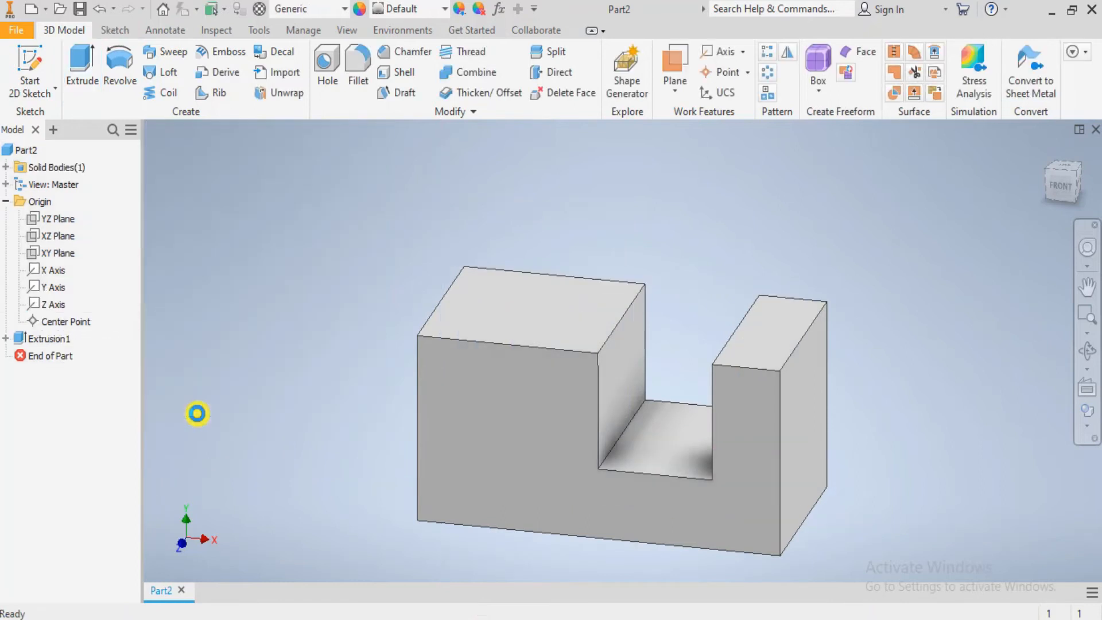
- Check the upright's slot in the Photos drawing and create a new sketch on the upright's outer end face in Inventor
scroll(650, 404, "up", 3)
scroll(649, 404, "down", 2)
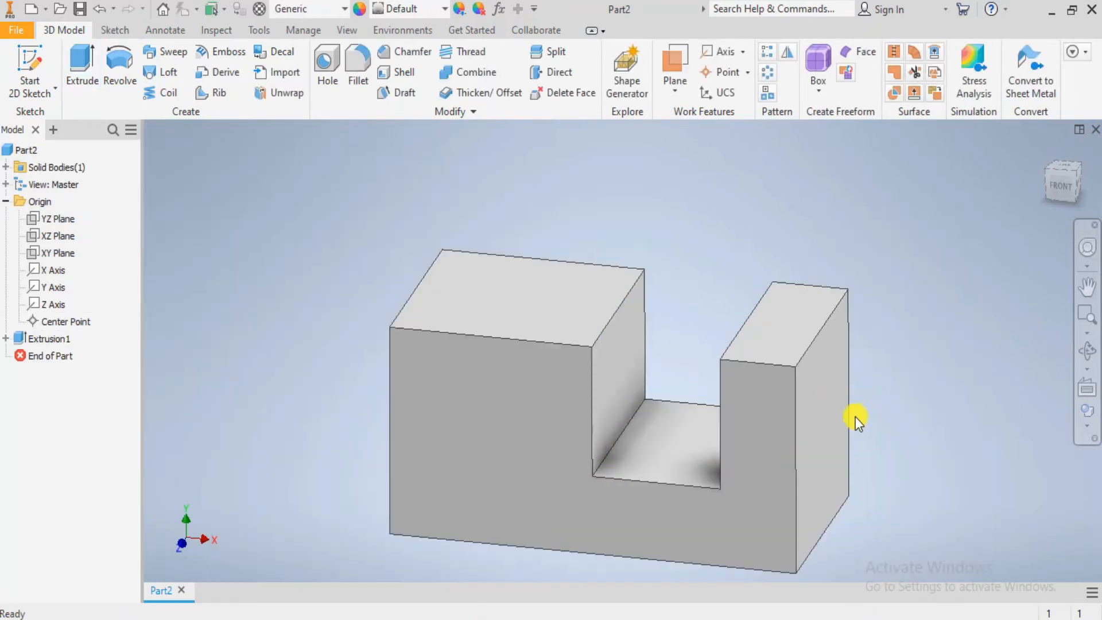
key("alt+Tab")
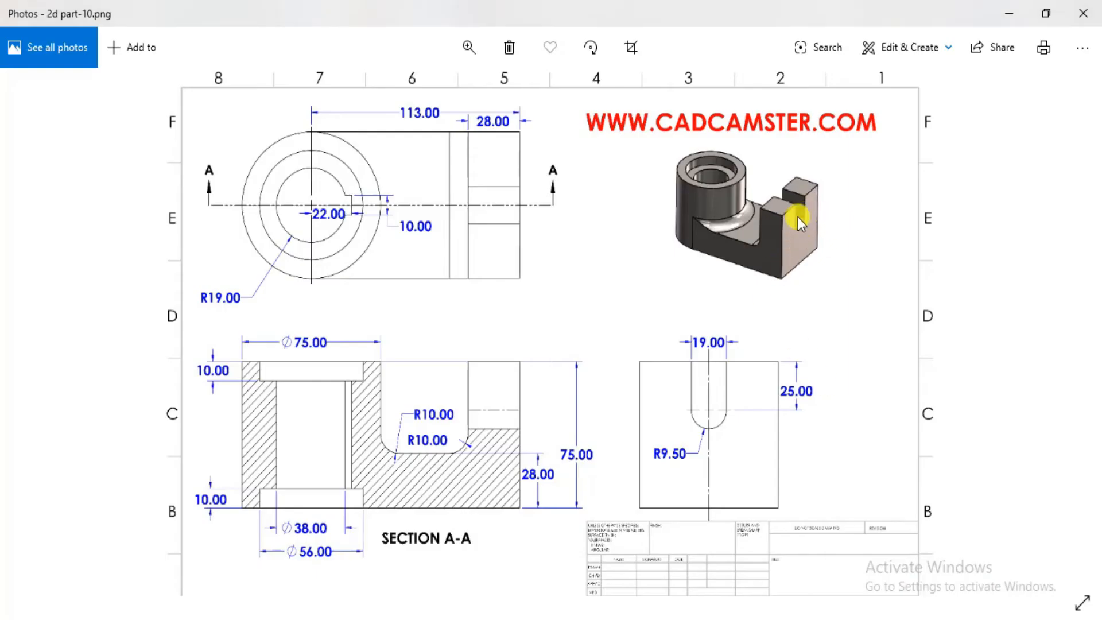
key("alt+Tab")
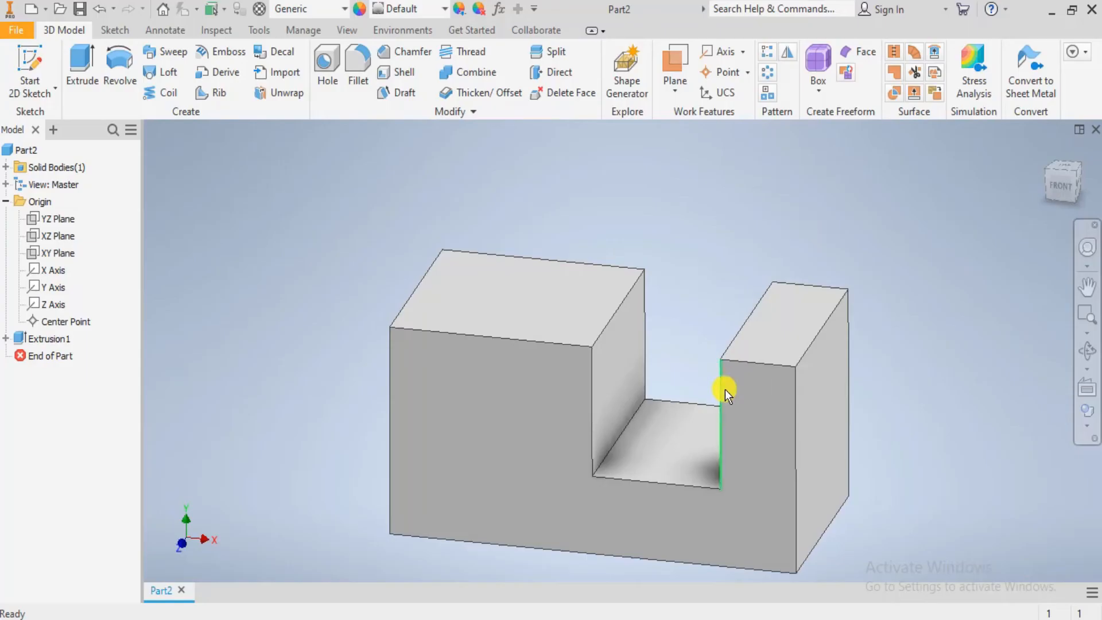
left_click(838, 405)
left_click(1087, 389)
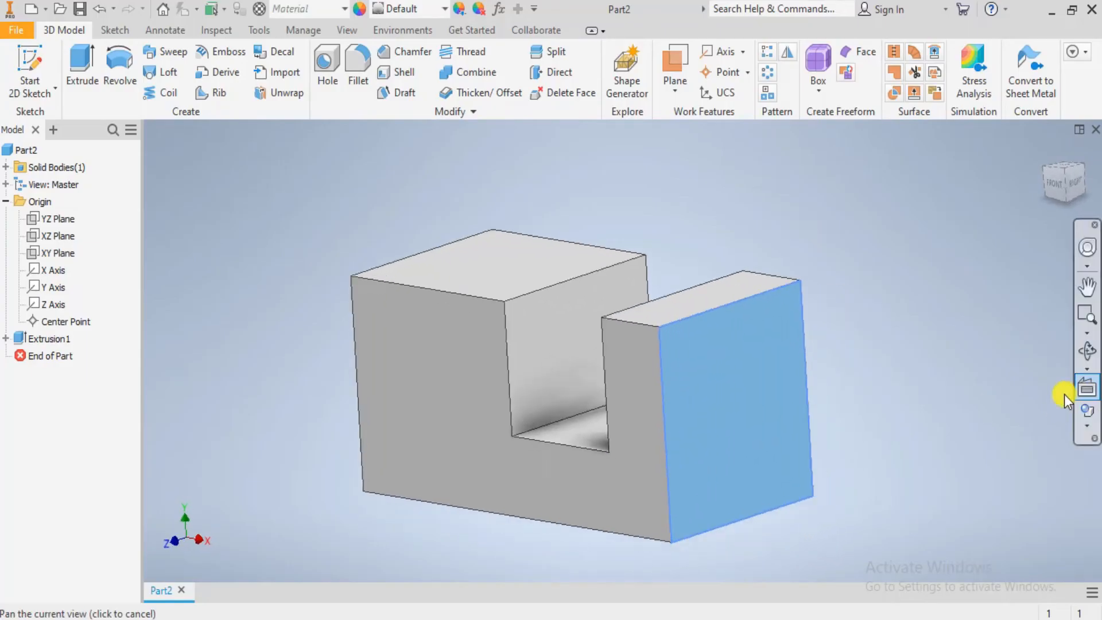
left_click(639, 326)
left_click(734, 313)
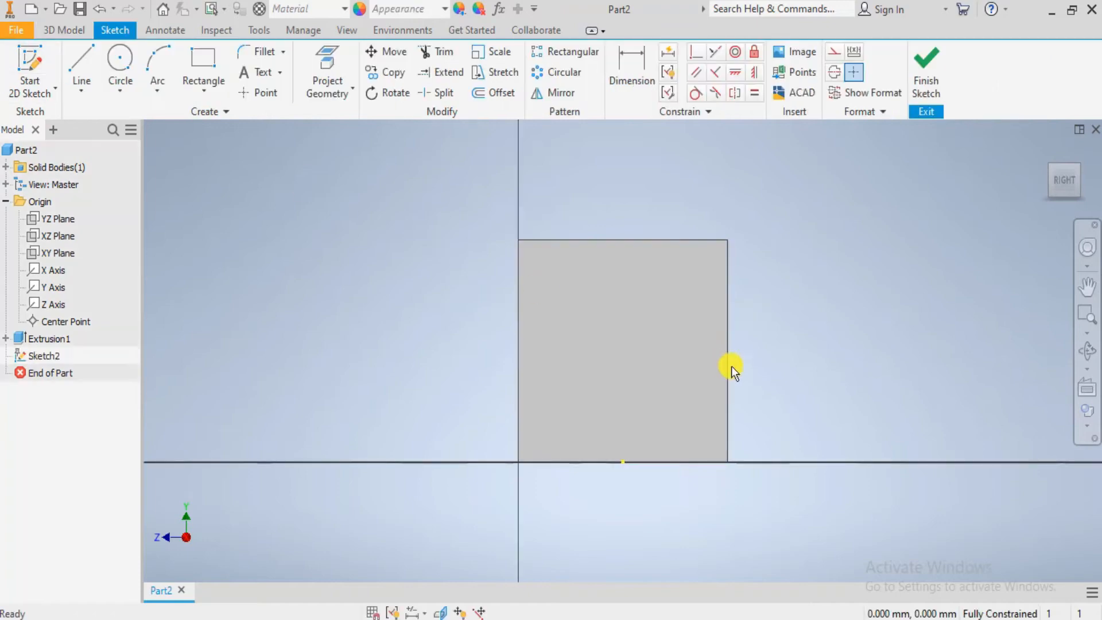
- Sketch a circle about 19 mm in diameter midway across the face, its centre about 40.6 mm above the base, after consulting the drawing
scroll(704, 319, "down", 3)
key("alt+Tab")
key("alt+Tab")
left_click(120, 61)
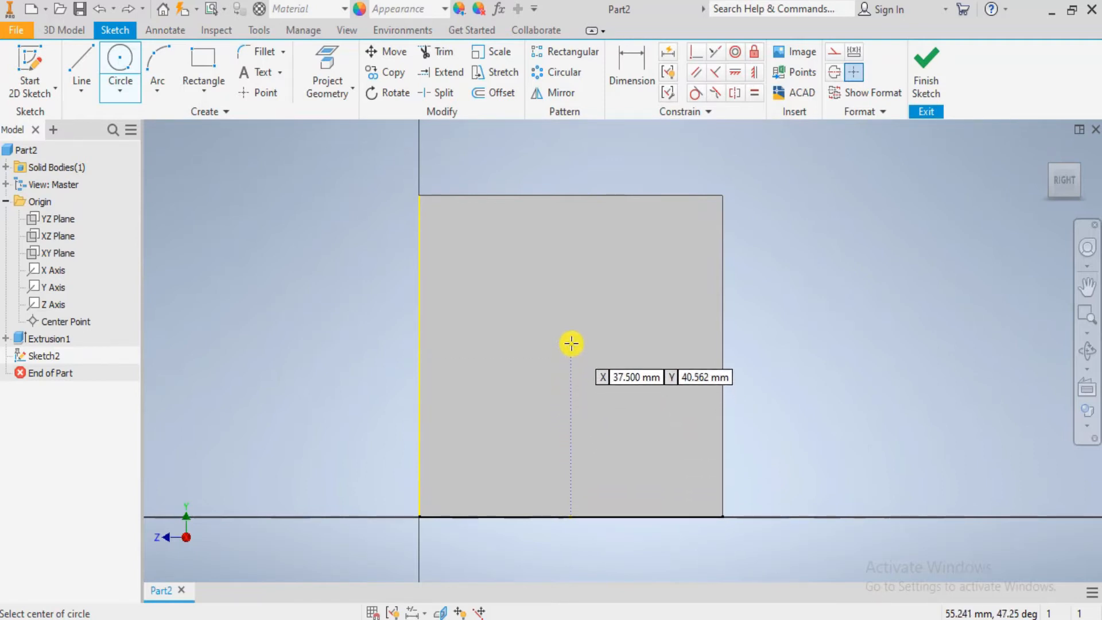
left_click(572, 343)
left_click(593, 374)
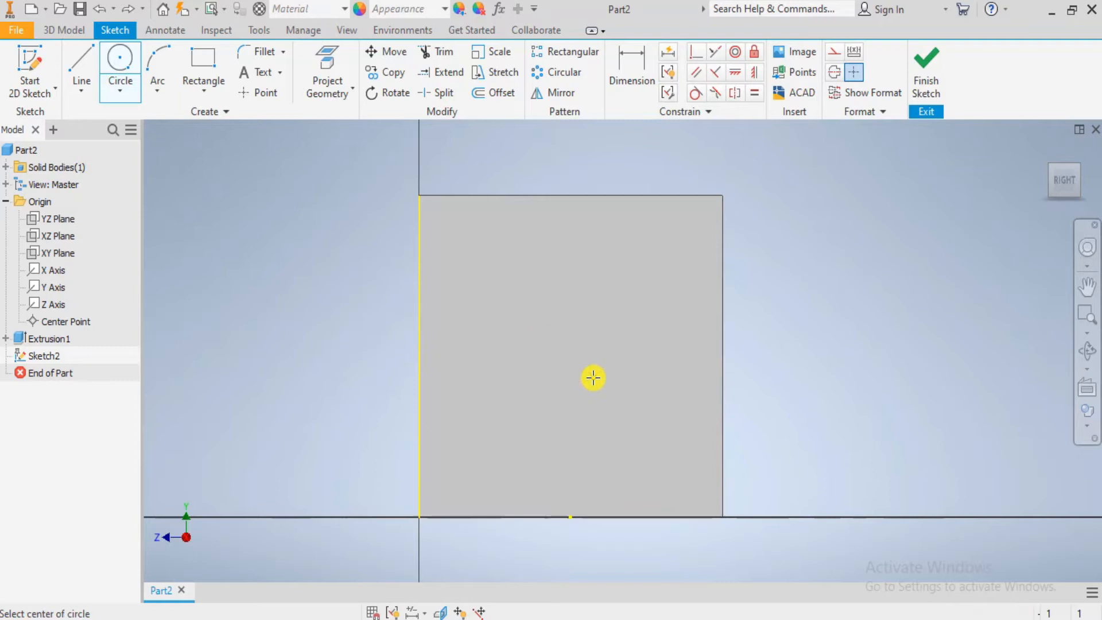
- Draw vertical lines from both sides of the circle up to the face's upper edge and join their ends with a line along that edge
left_click(96, 66)
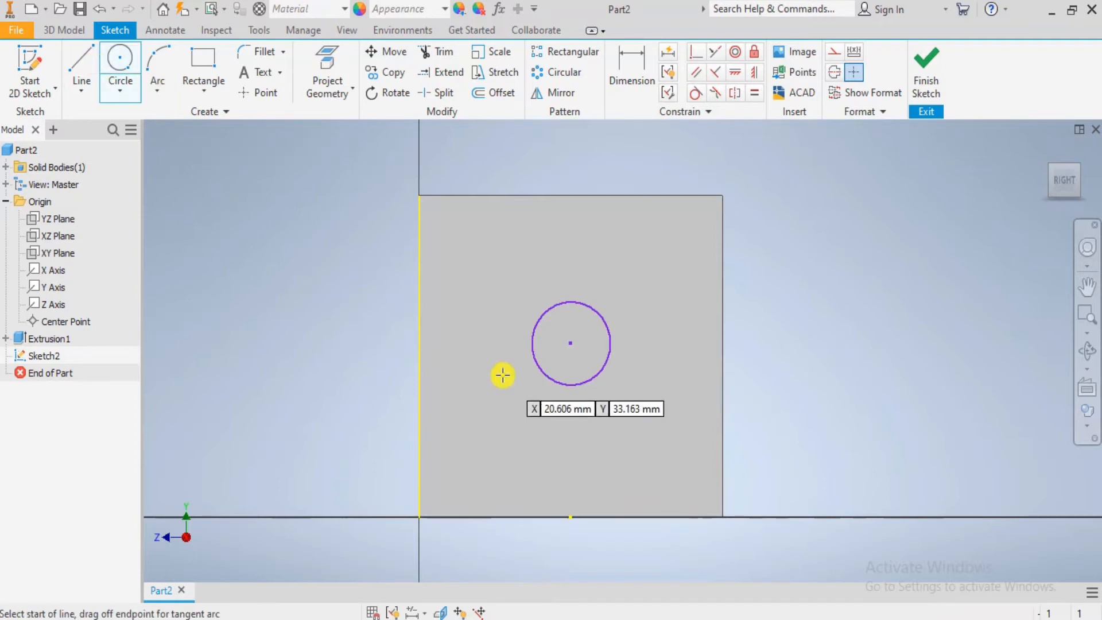
left_click(529, 343)
left_click(534, 197)
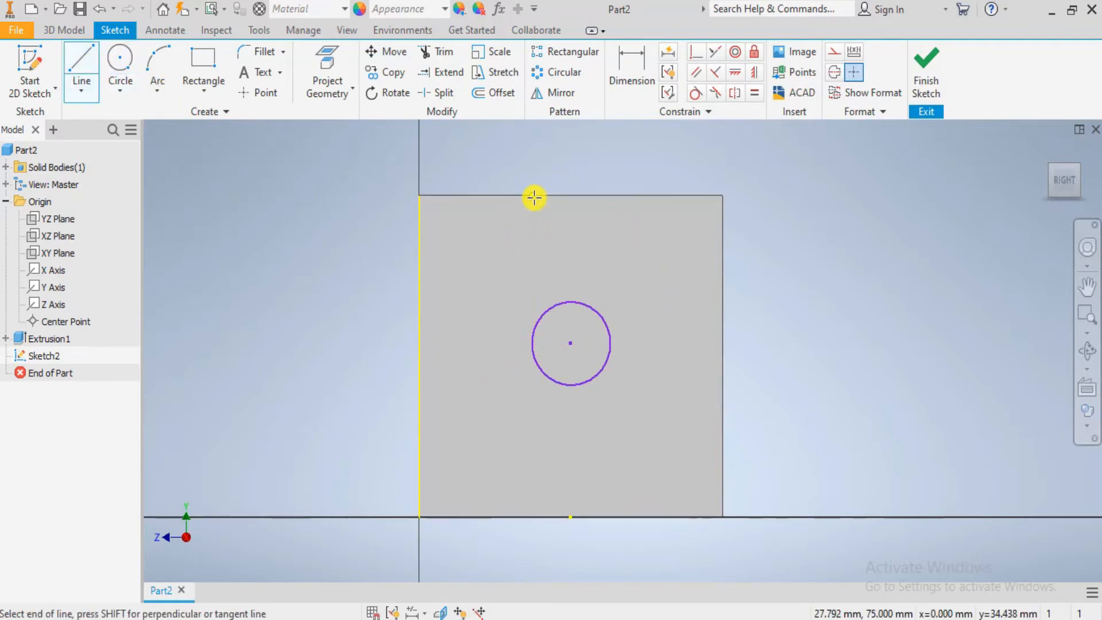
left_click(87, 52)
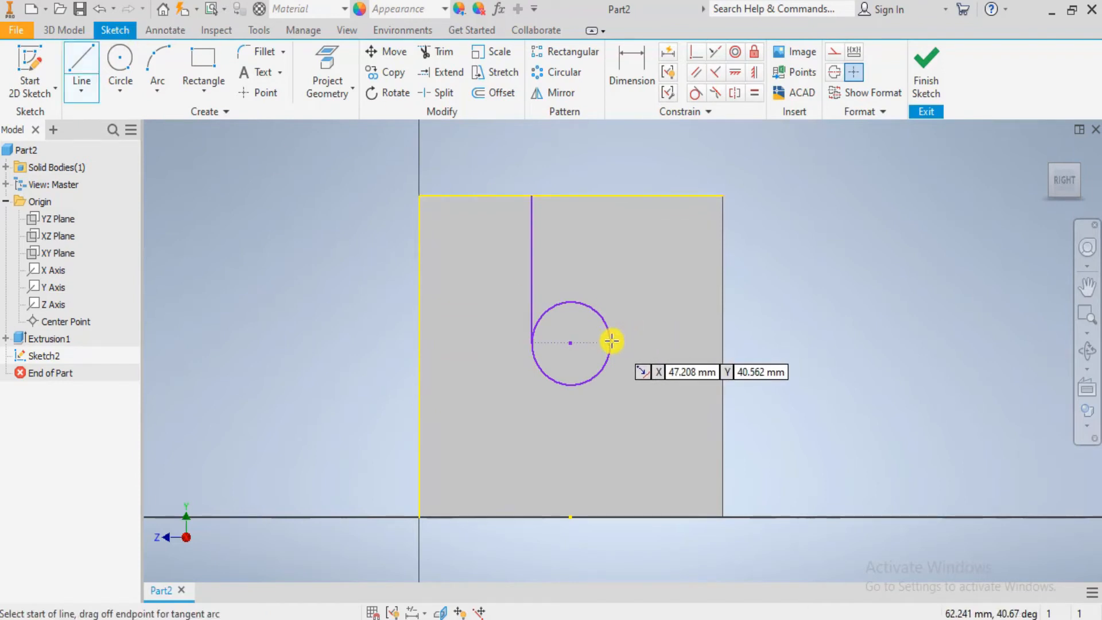
left_click(611, 342)
double_click(611, 196)
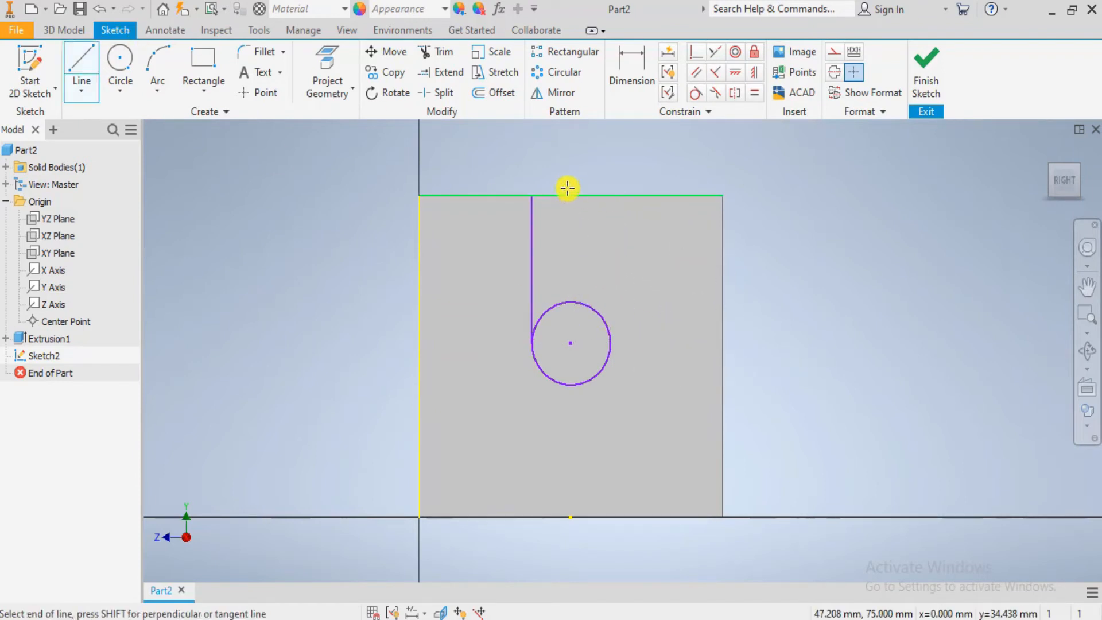
left_click(528, 196)
double_click(611, 196)
key("Escape")
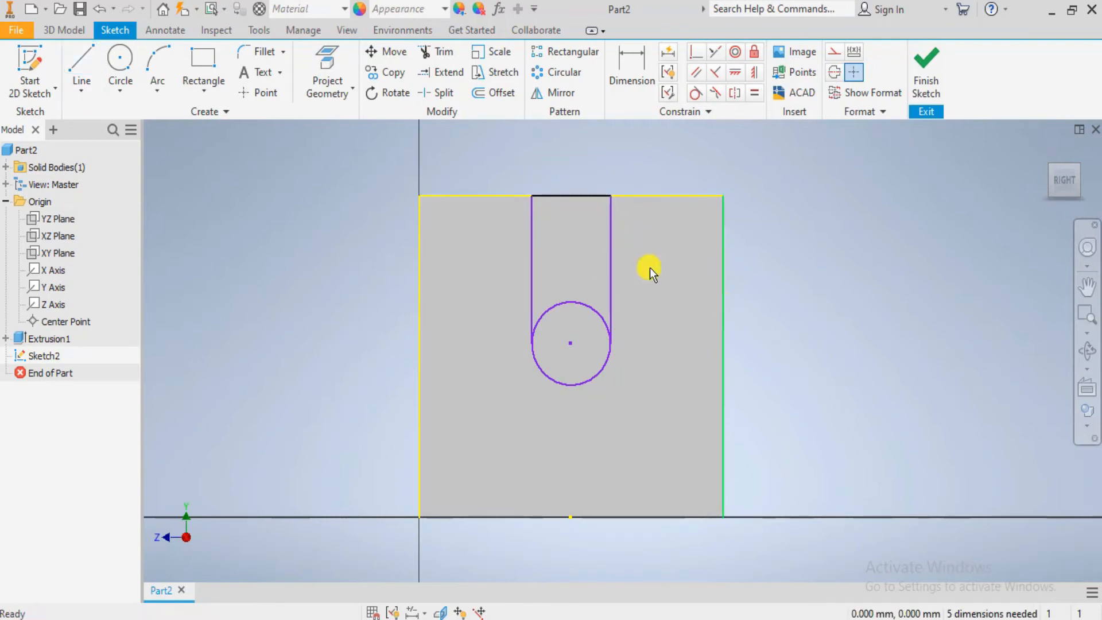
- Trim away the upper half of the circle so only the lower arc remains between the two vertical lines
left_click(443, 52)
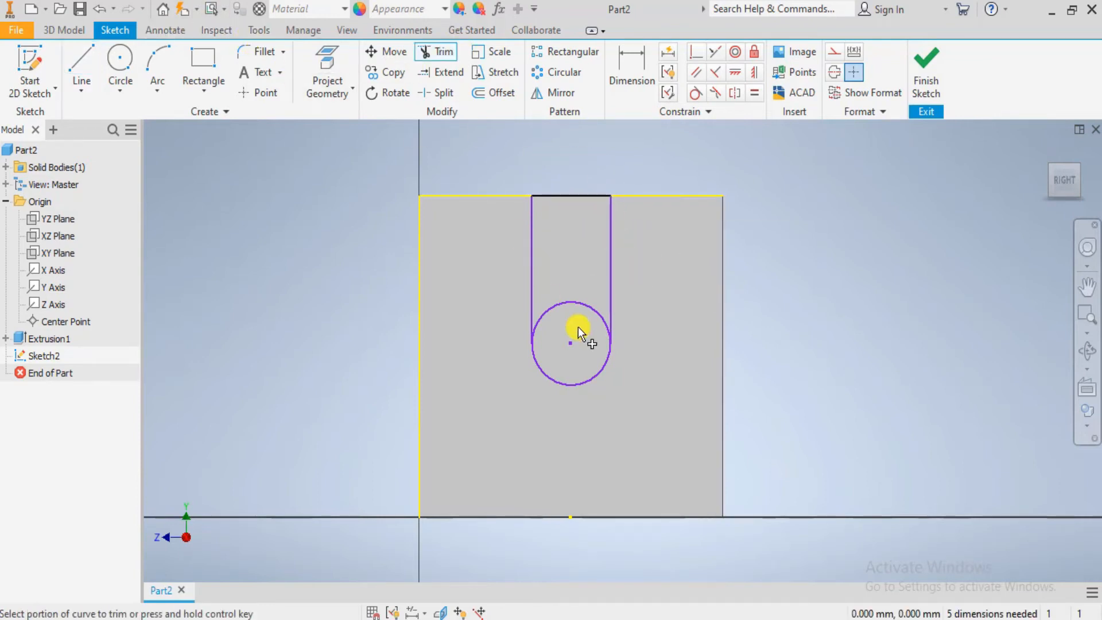
scroll(578, 326, "up", 3)
left_click(570, 263)
scroll(573, 288, "down", 5)
scroll(590, 247, "up", 5)
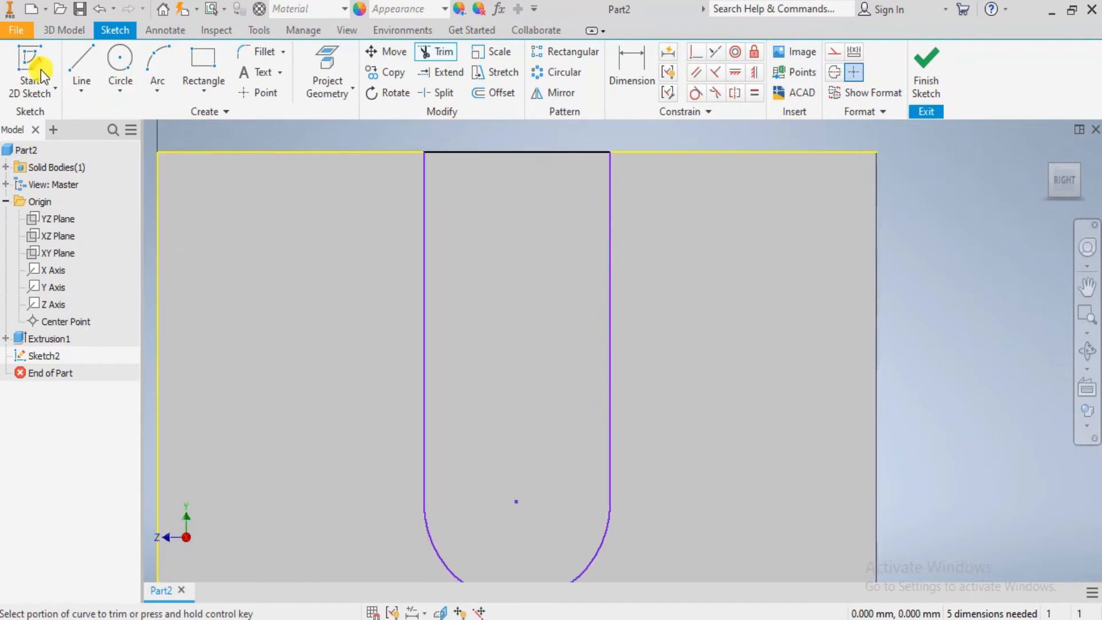
- Dimension the slot's width between its two vertical lines as 19 mm
left_click(630, 80)
scroll(523, 240, "down", 2)
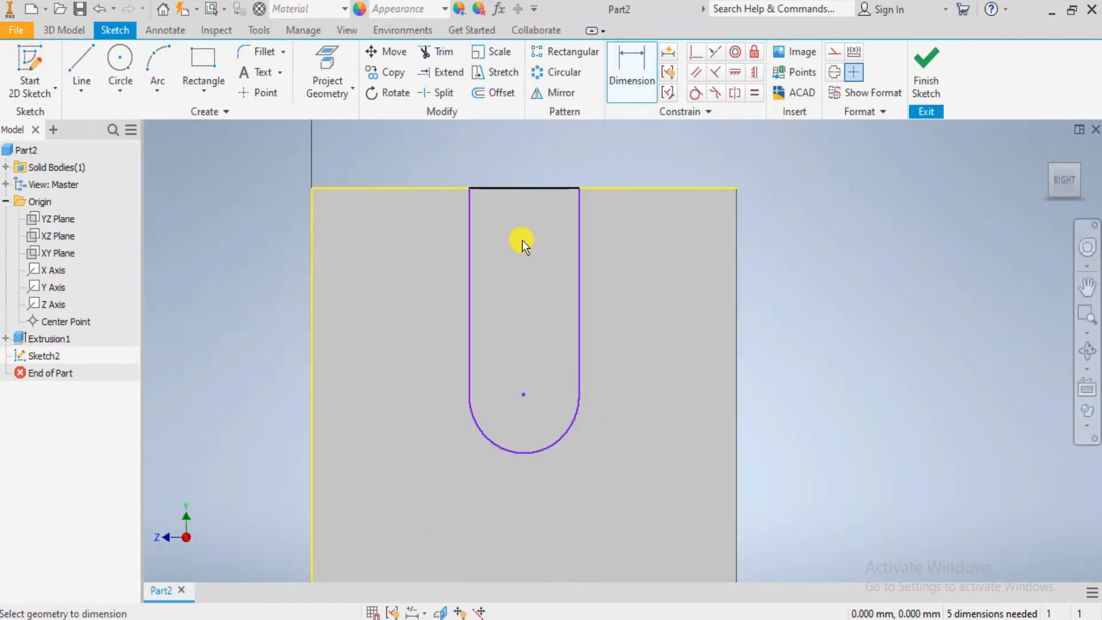
left_click(577, 232)
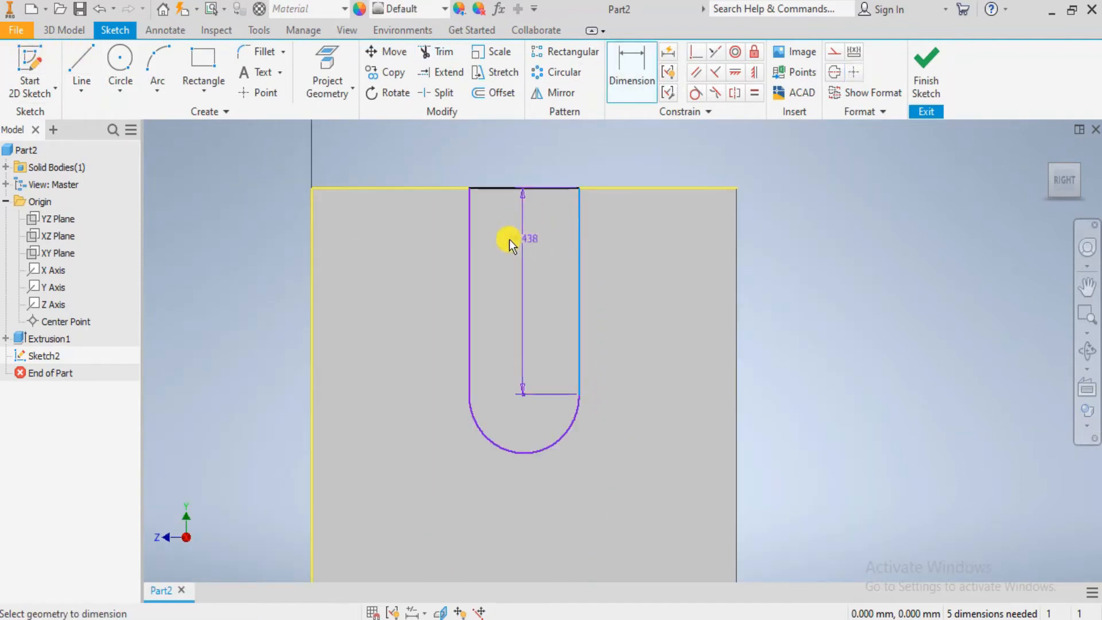
left_click(469, 243)
left_click(525, 149)
type("19")
key("Return")
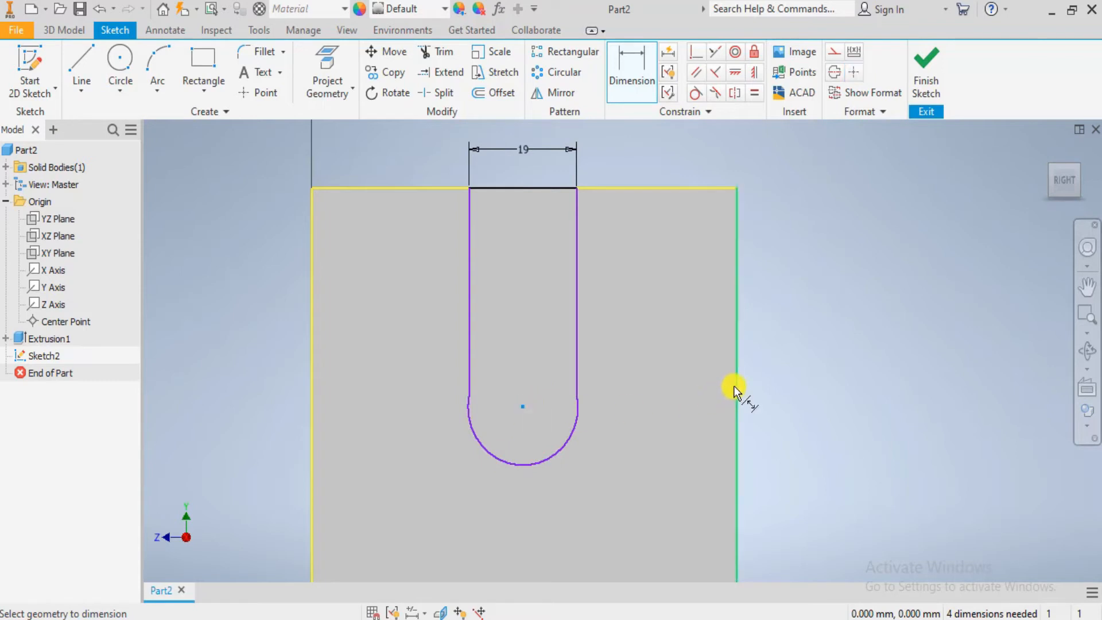
- Make both vertical slot lines tangent to the arc at the slot's lower end
scroll(482, 440, "down", 2)
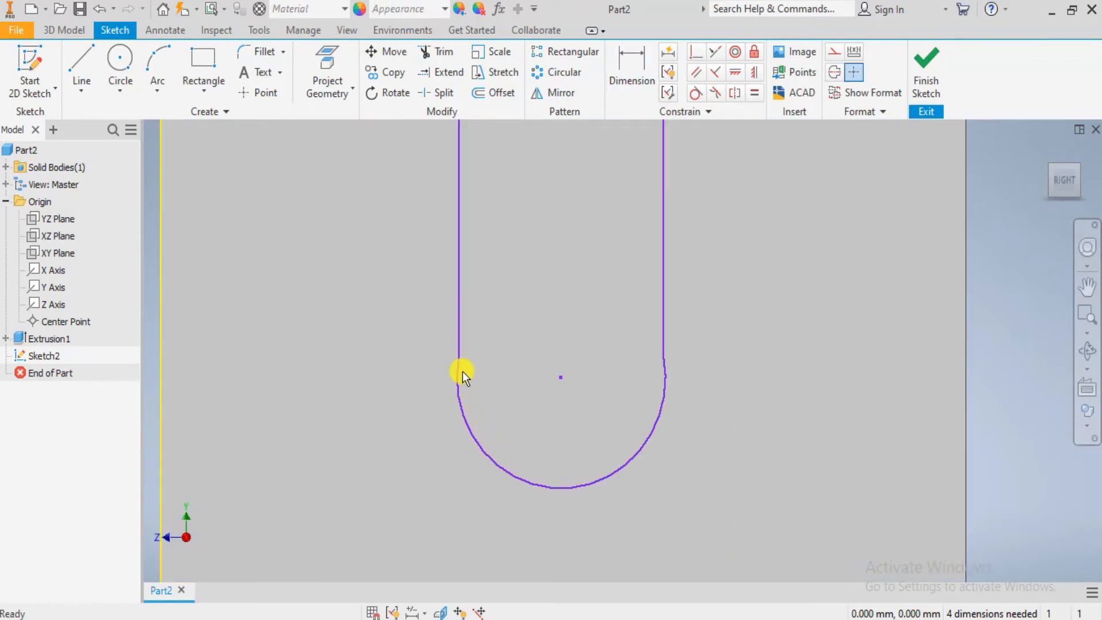
left_click(459, 338)
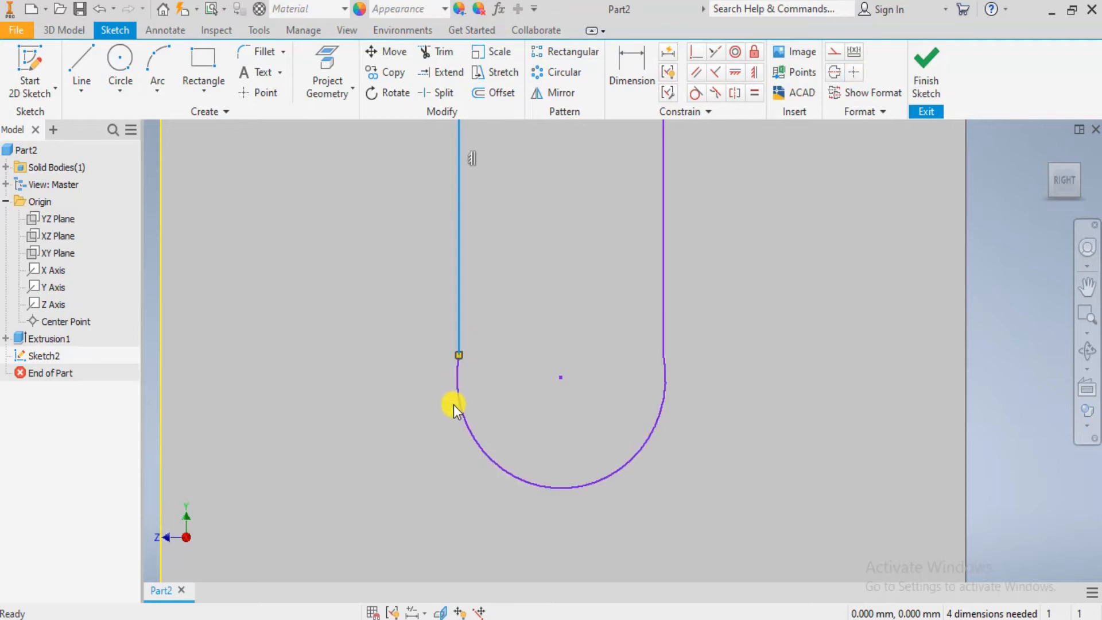
left_click(463, 407, "ctrl")
left_click(696, 92)
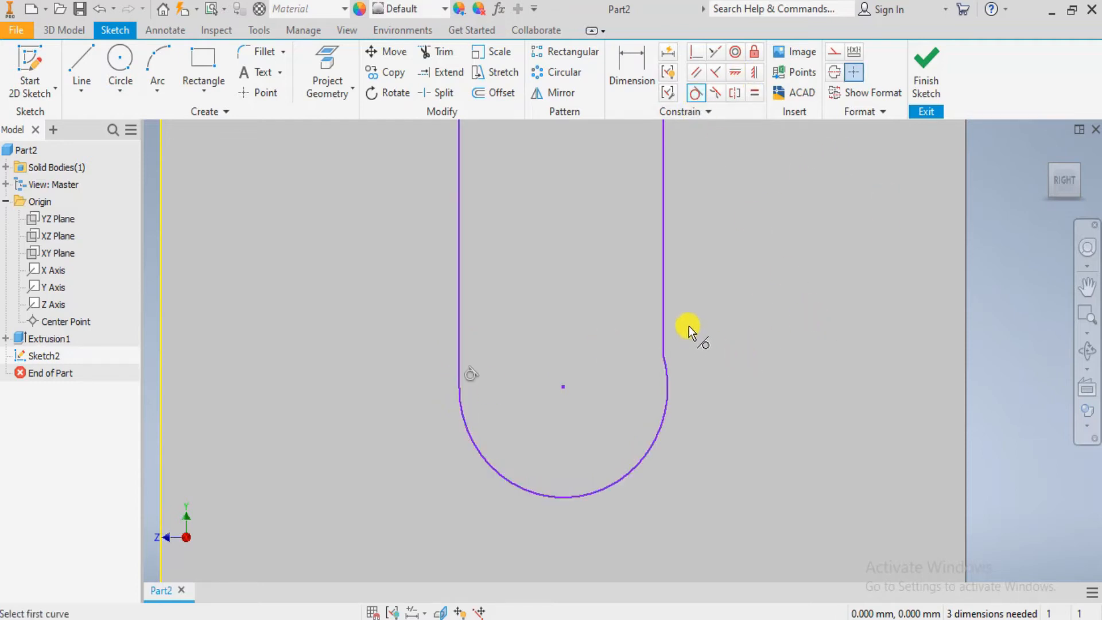
left_click(666, 292)
left_click(667, 370)
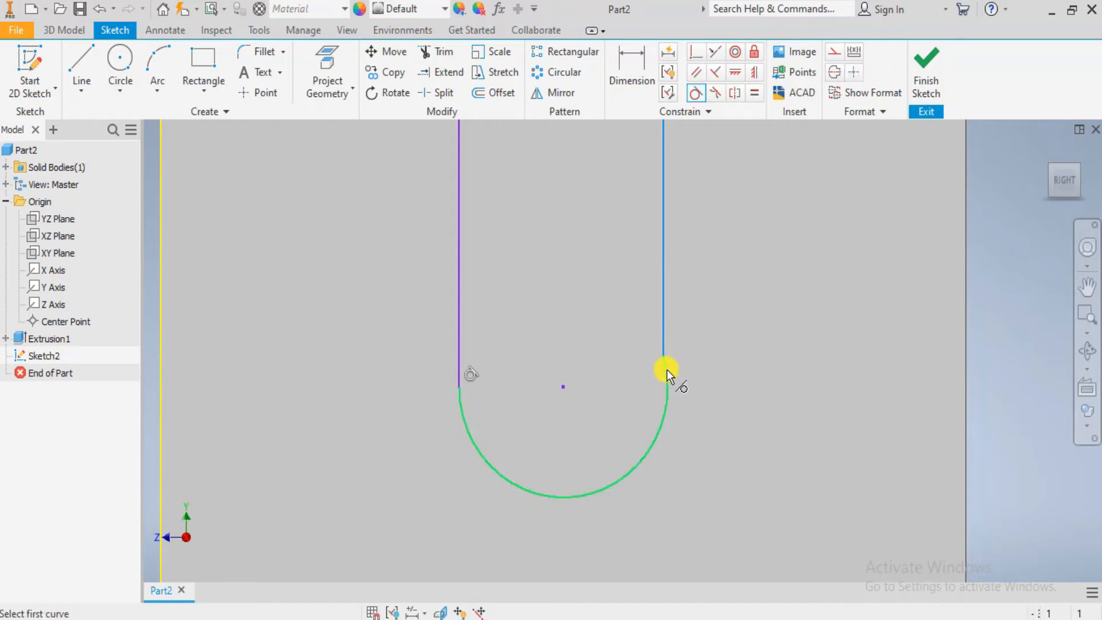
key("Escape")
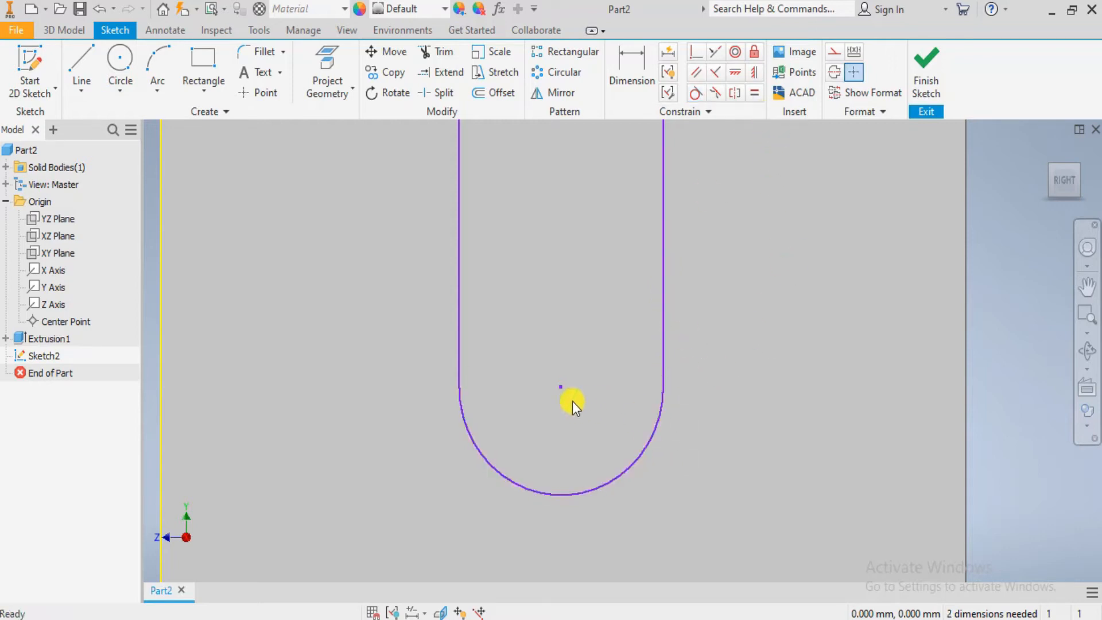
left_click(562, 388)
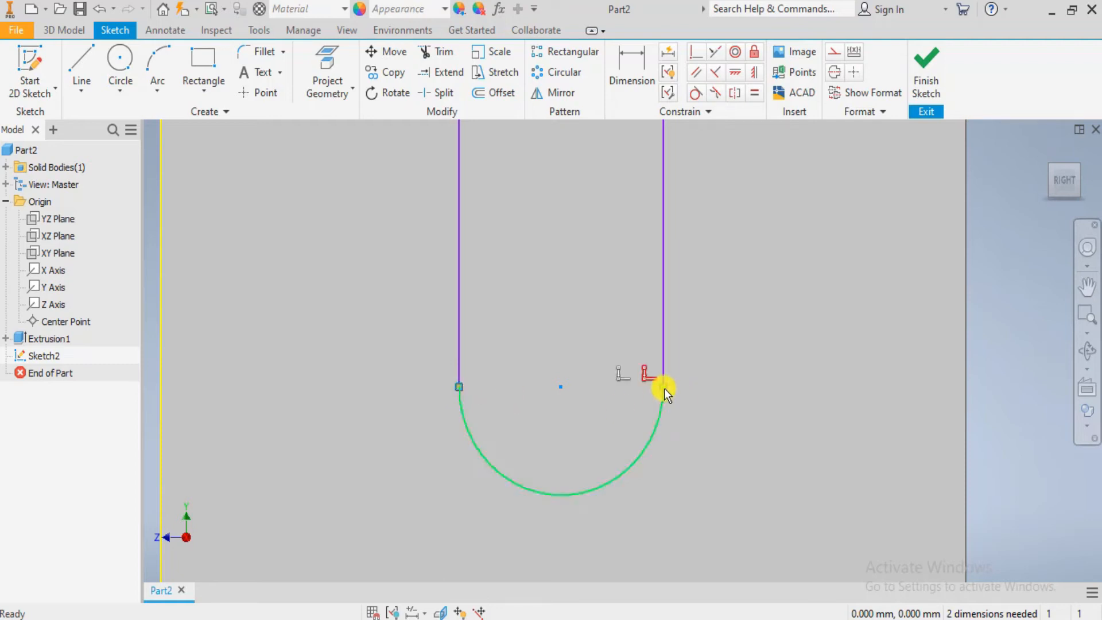
left_click(732, 73)
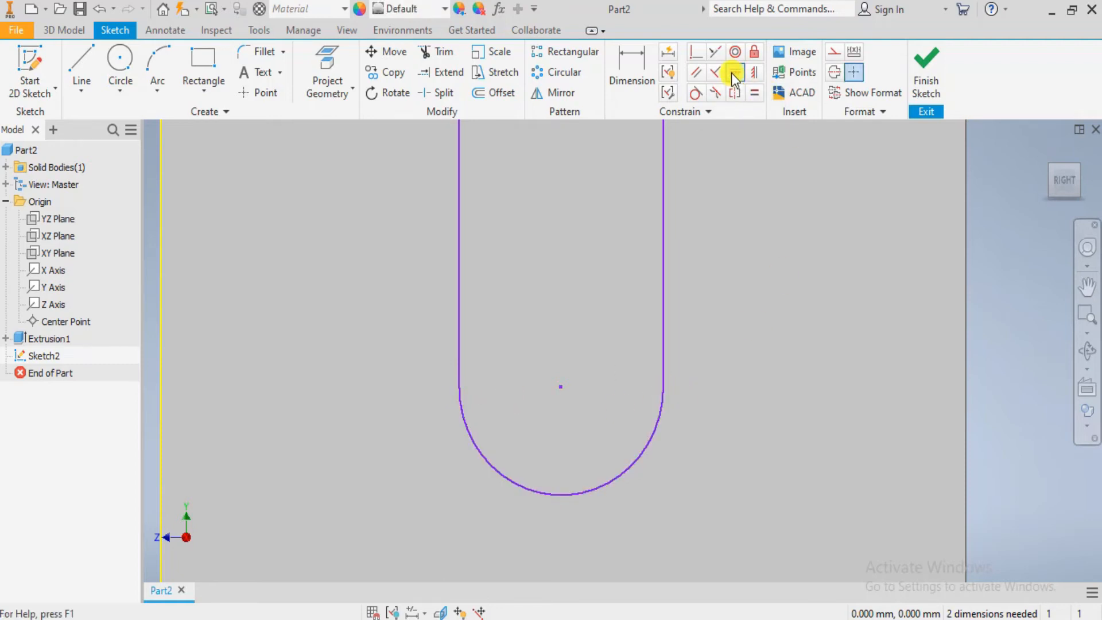
scroll(750, 244, "down", 5)
middle_click_drag(783, 259, 711, 325)
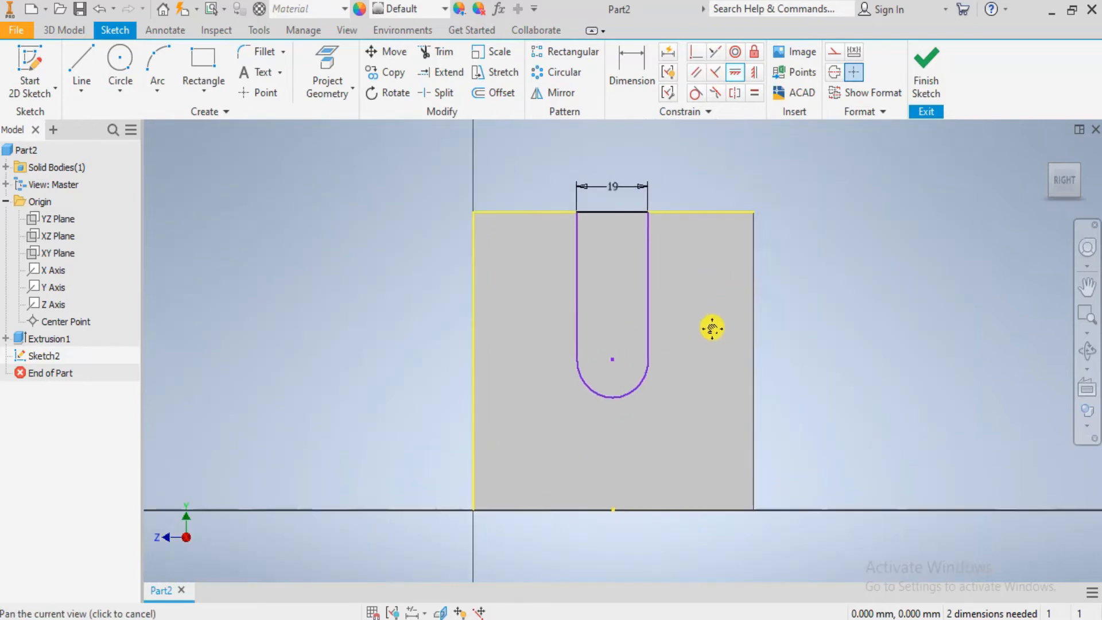
- Dimension the arc's centre 37.5 mm horizontally from the face's side edge
left_click(611, 95)
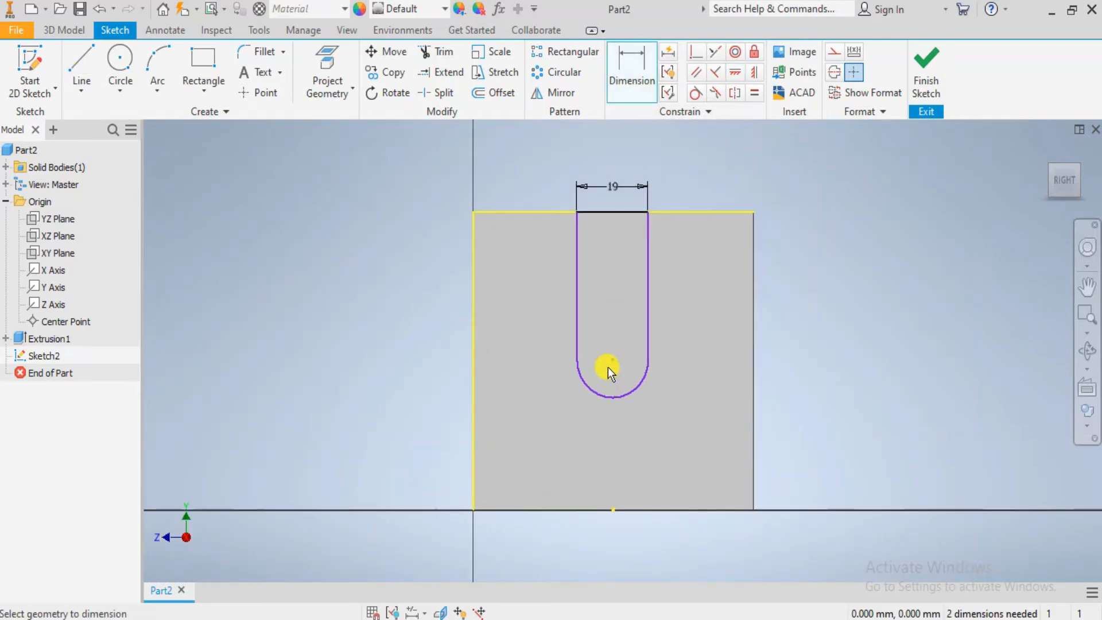
left_click(611, 363)
left_click(753, 341)
left_click(689, 420)
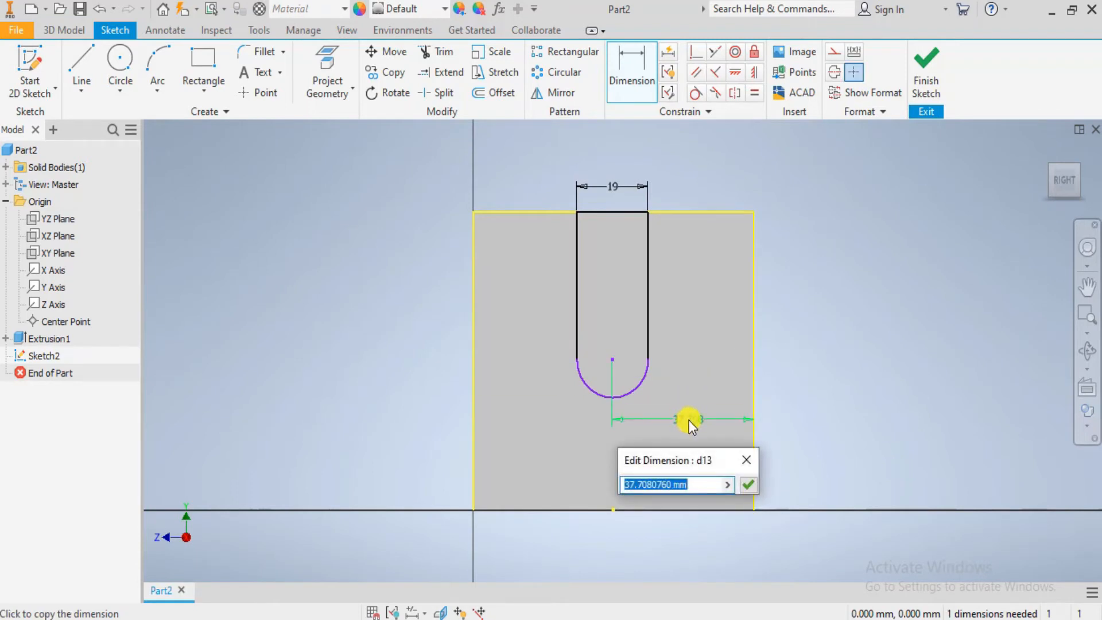
type("37.5")
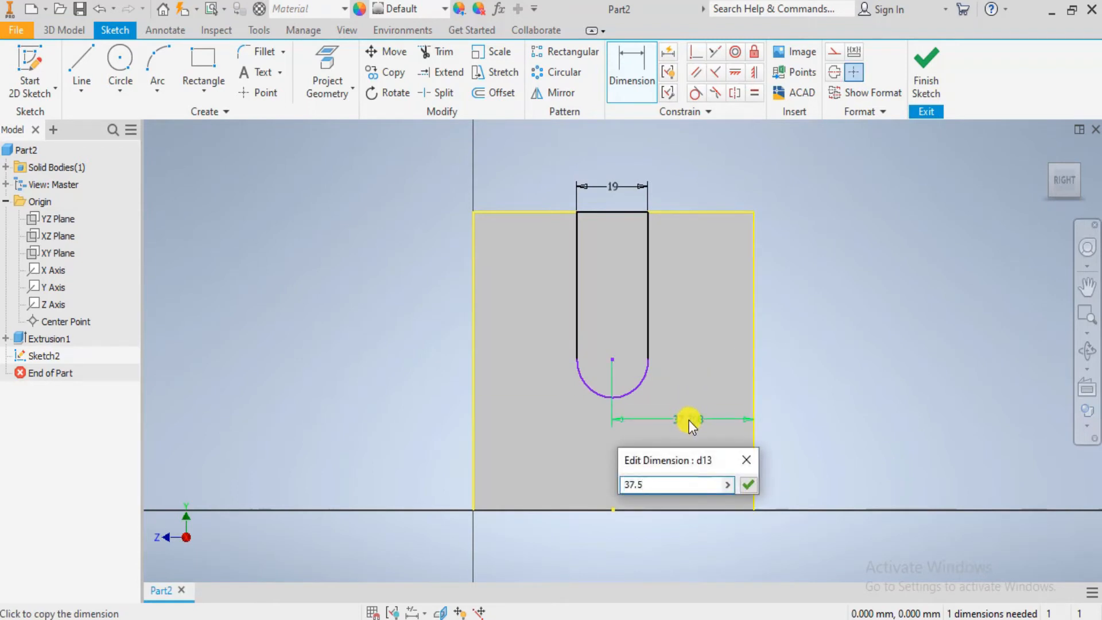
key("Return")
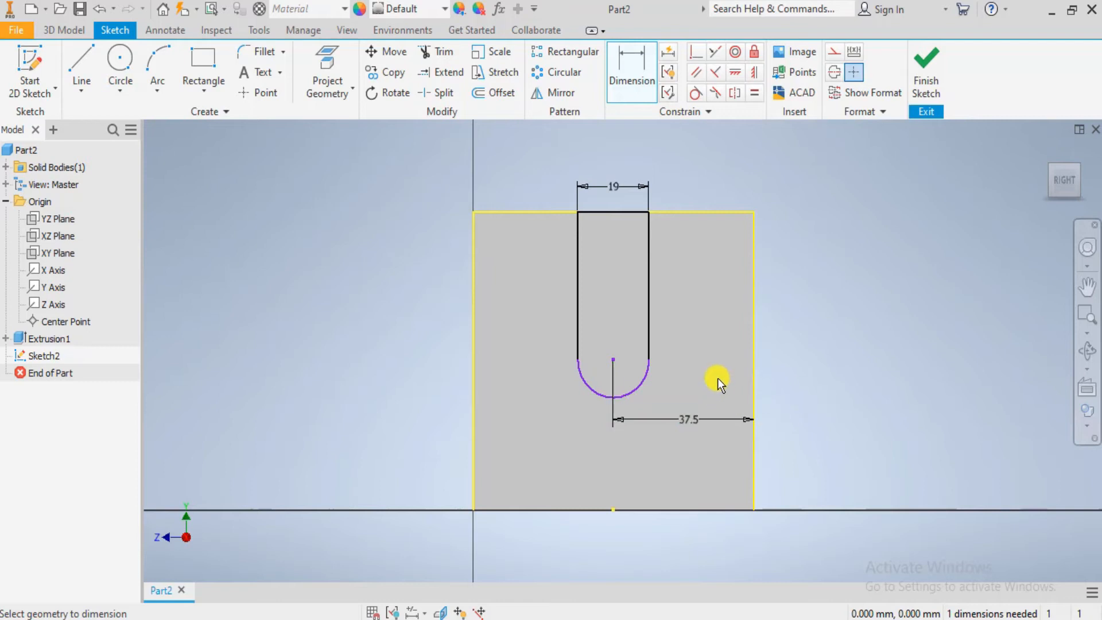
scroll(697, 393, "up", 3)
left_click(495, 387)
left_click(384, 443)
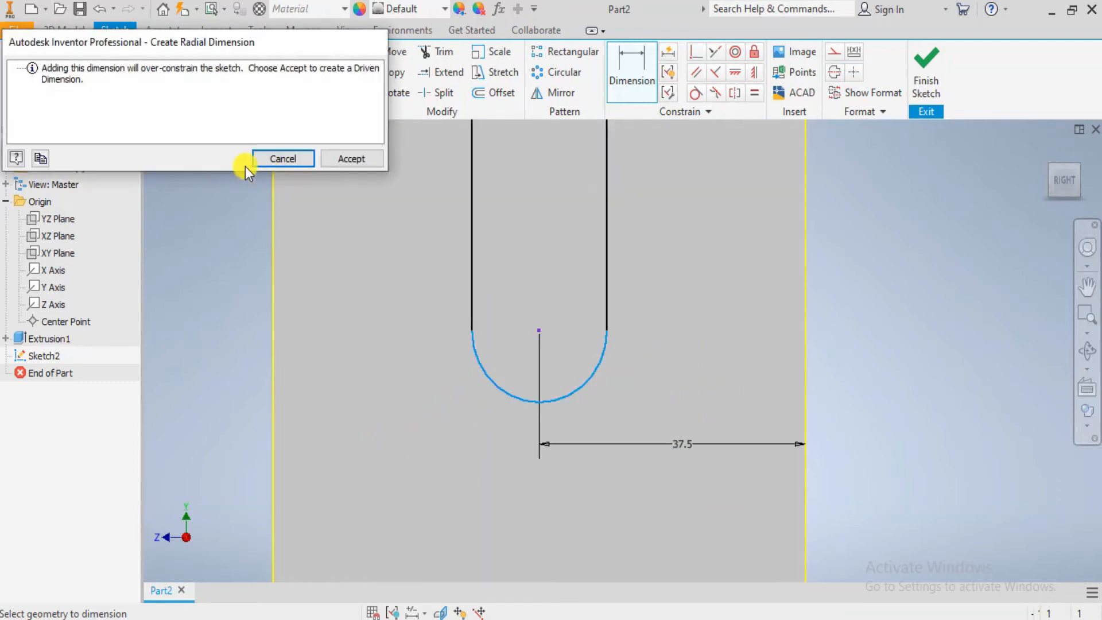
left_click(261, 162)
- Dimension the arc's centre 25 mm below the face's upper edge, checking the value against the drawing
scroll(506, 242, "down", 3)
left_click(515, 287)
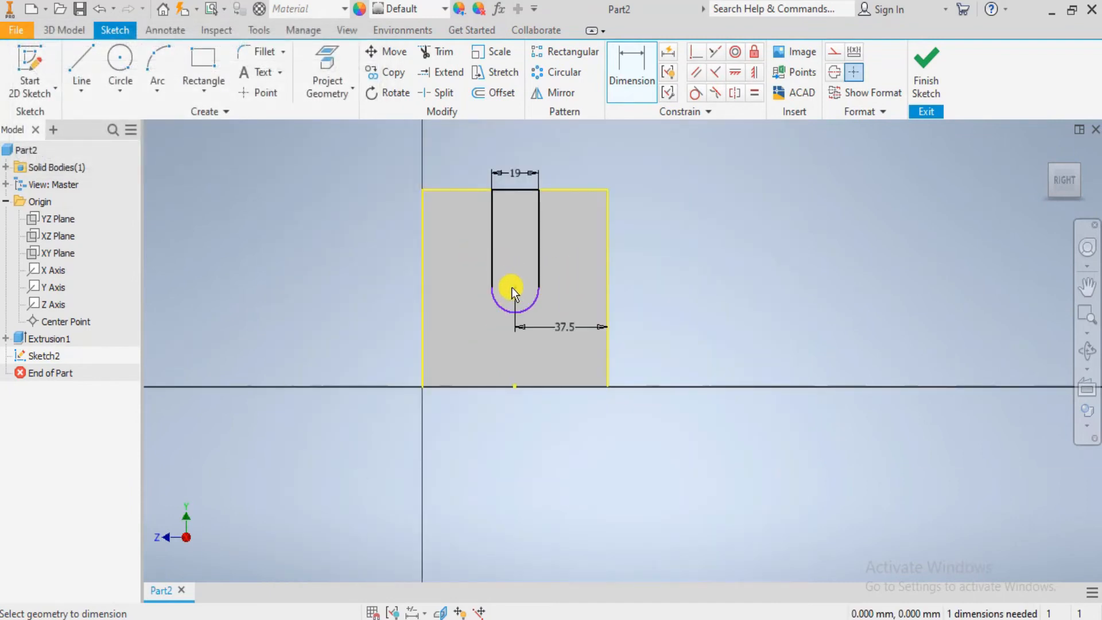
left_click(524, 189)
scroll(643, 240, "up", 3)
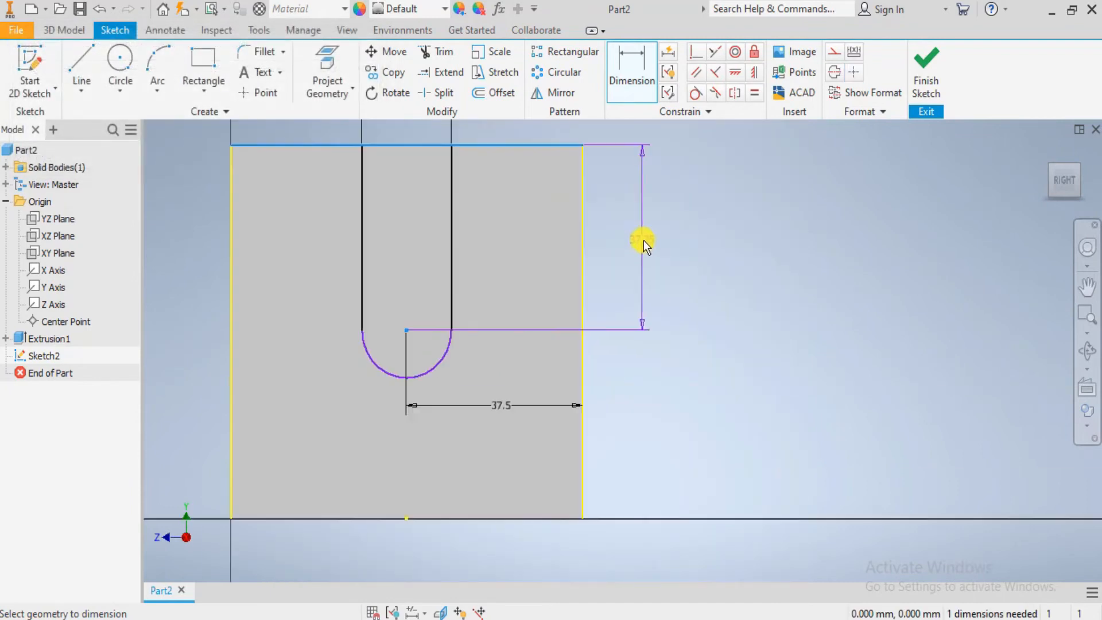
left_click(644, 241)
type("25")
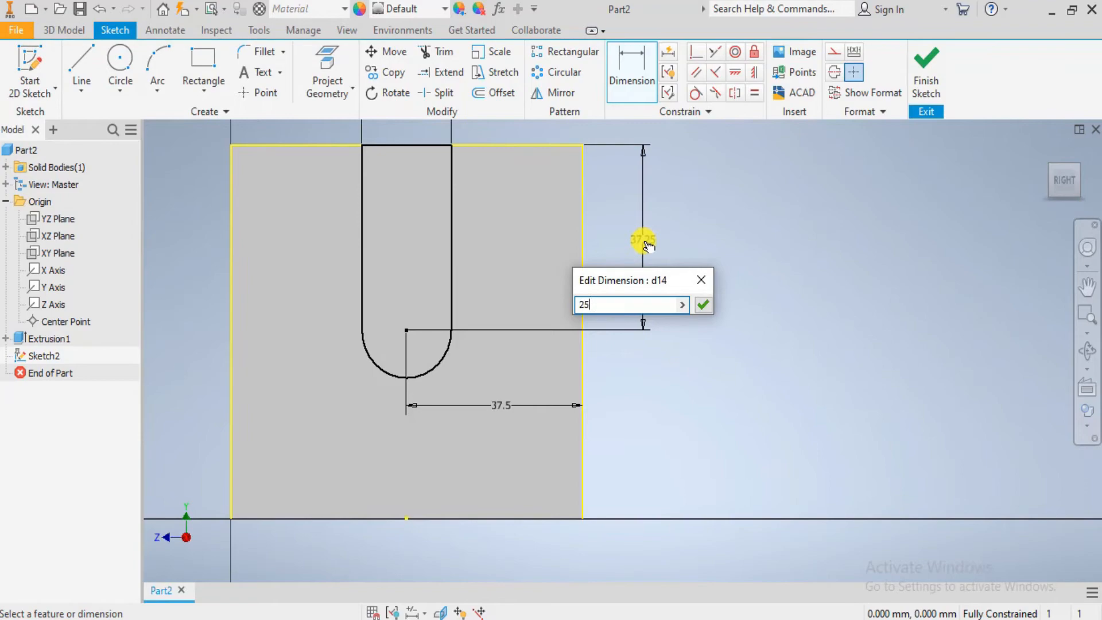
key("alt+Tab")
key("alt+Tab")
key("Return")
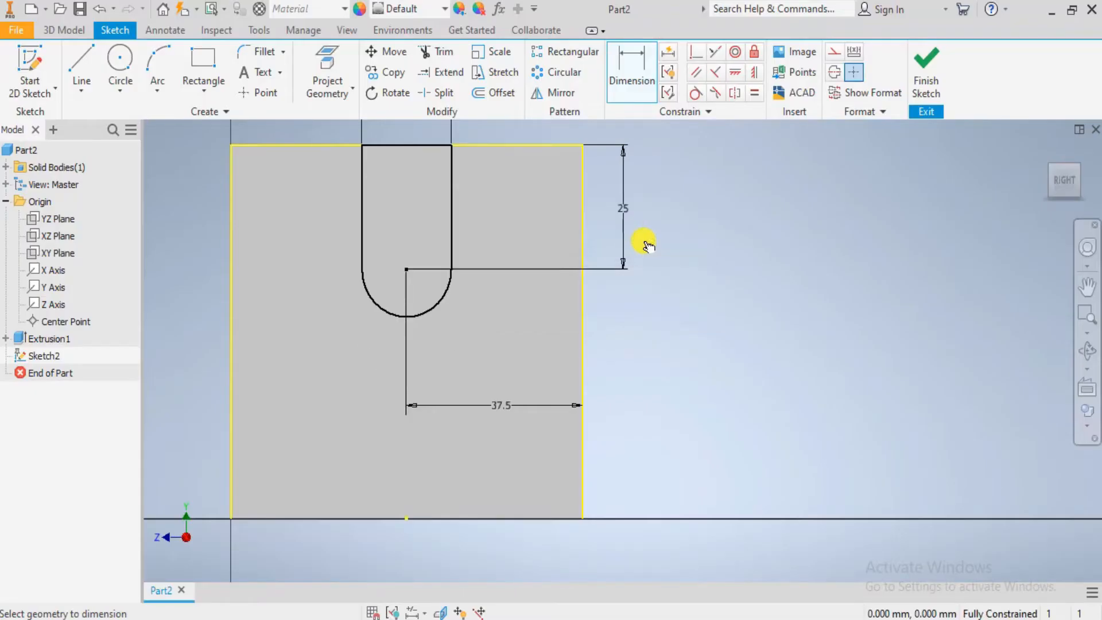
key("Escape")
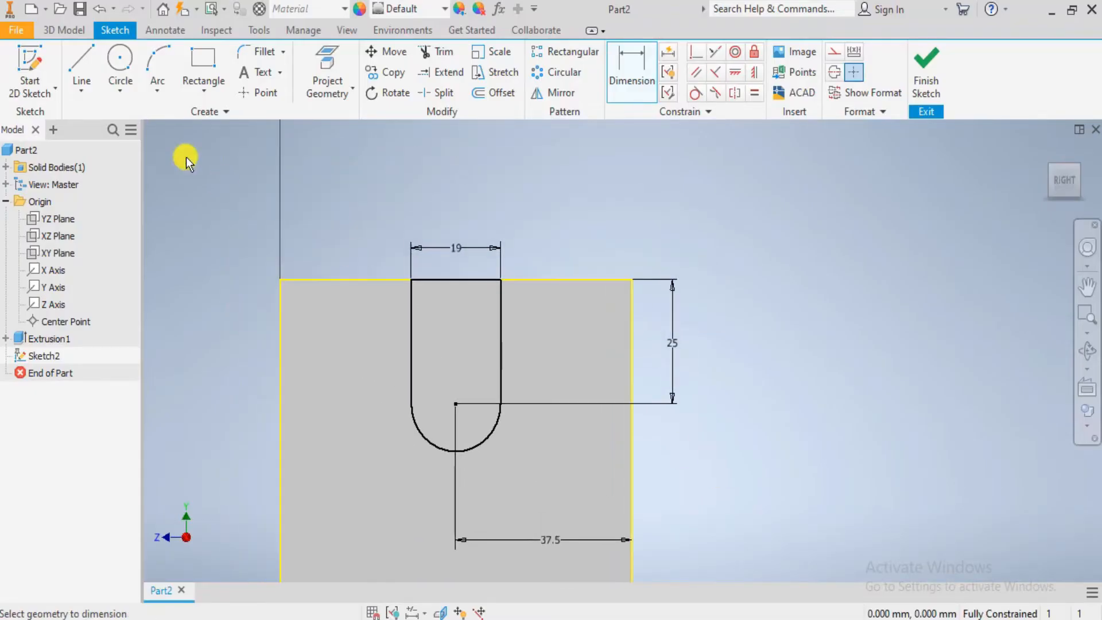
- Extrude the slot profile 28 mm into the upright as a cut
left_click(74, 32)
left_click(82, 65)
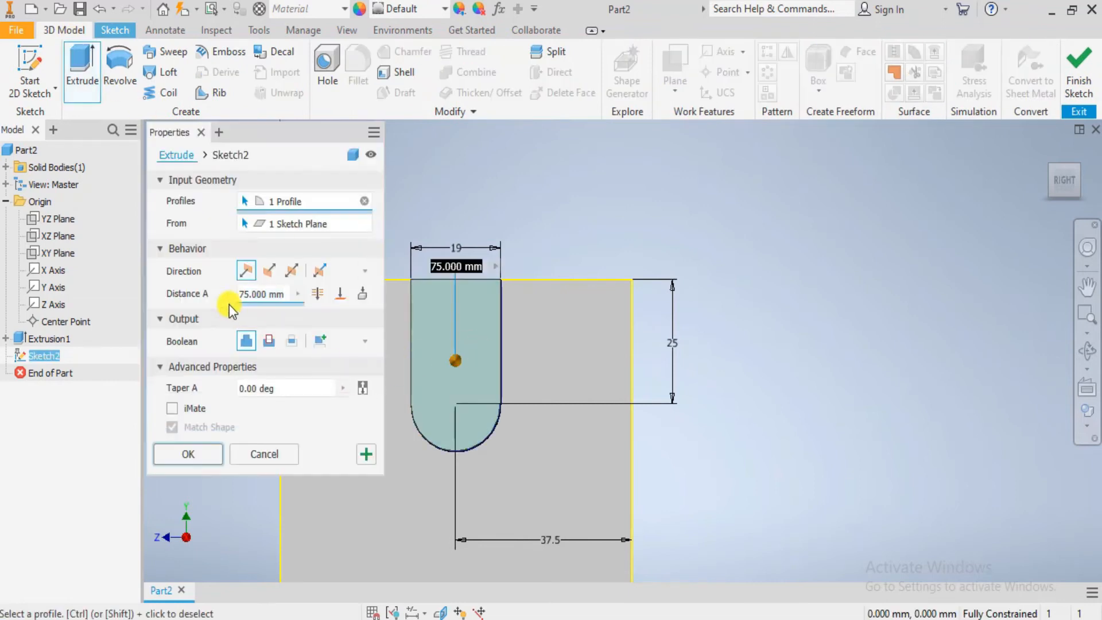
left_click(270, 342)
middle_click_drag(659, 414, 689, 418, "shift")
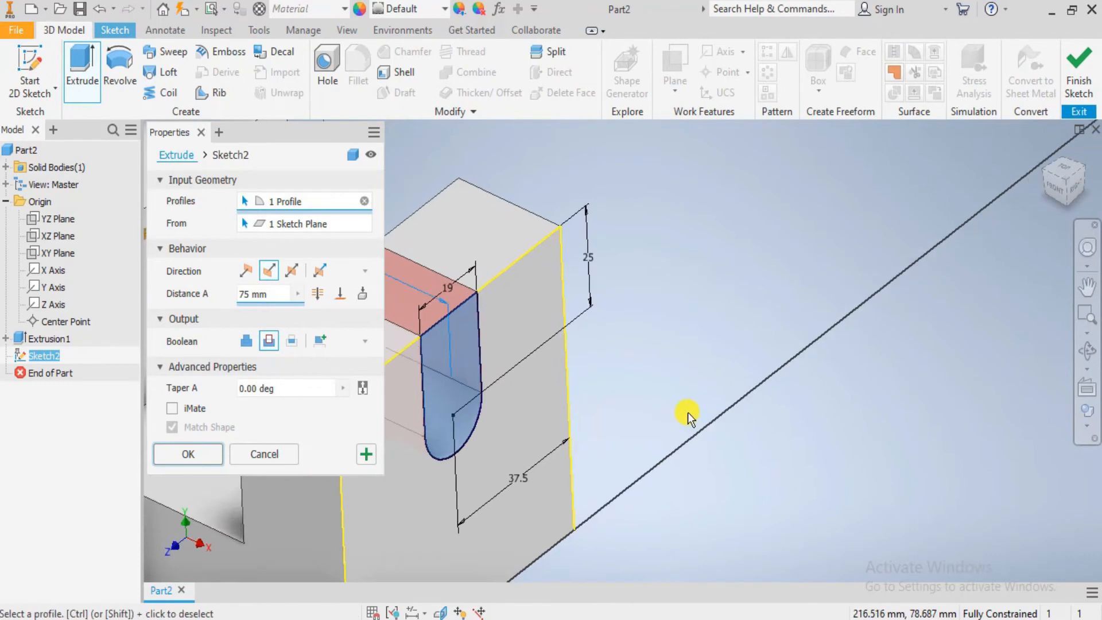
scroll(688, 418, "up", 5)
scroll(536, 365, "down", 2)
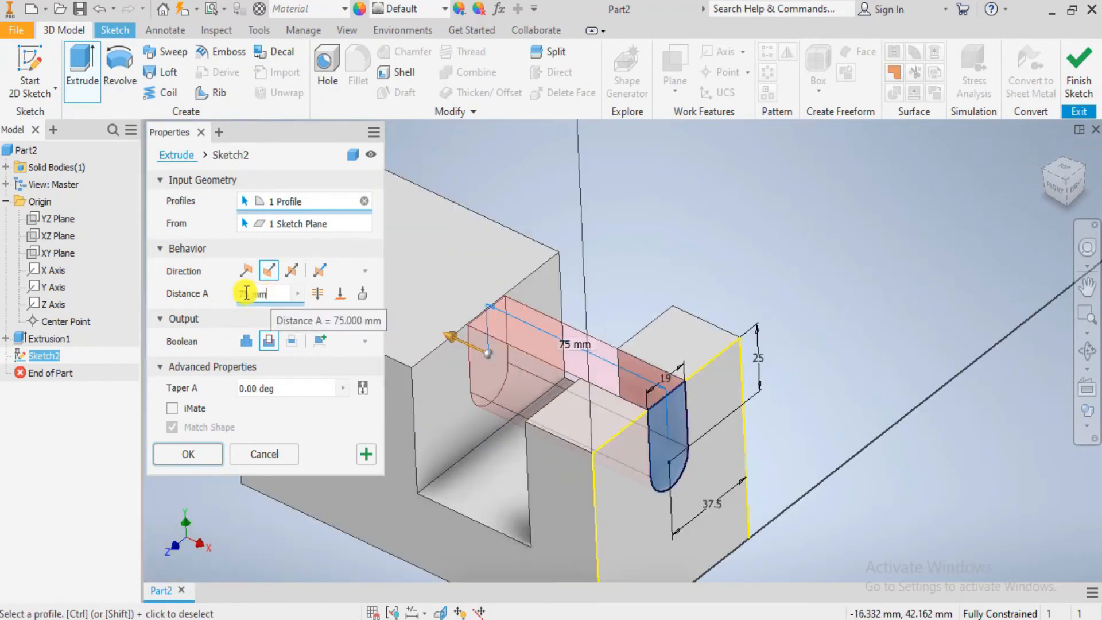
type("28")
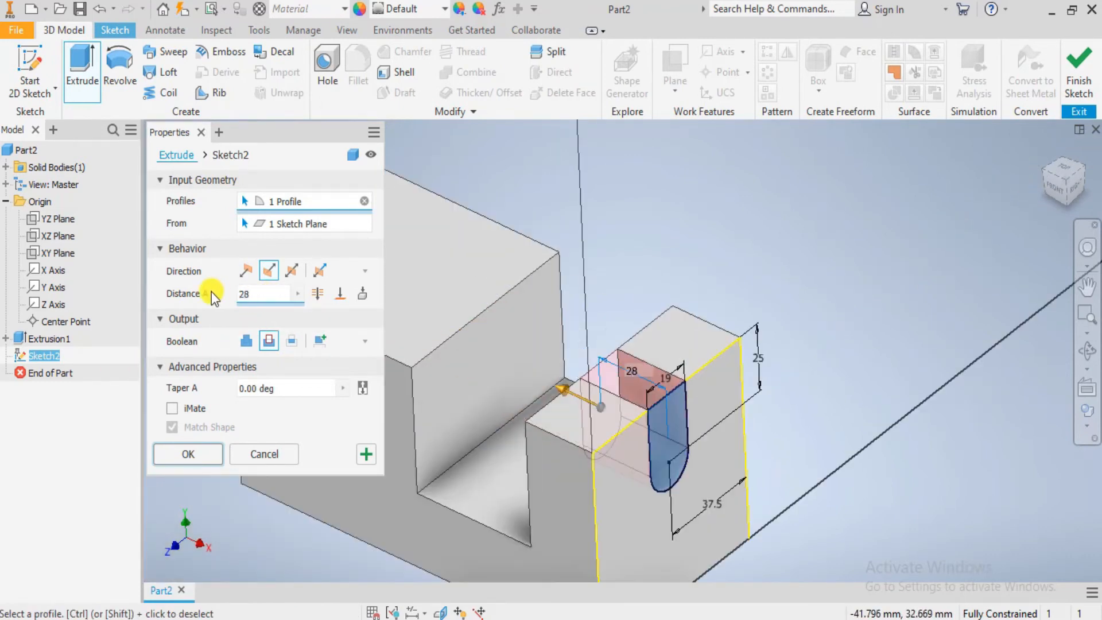
left_click(189, 454)
- Check the cylinder dimensions in the Photos drawing and start a sketch on the large block's top face in Inventor, viewed face-on
scroll(721, 418, "up", 5)
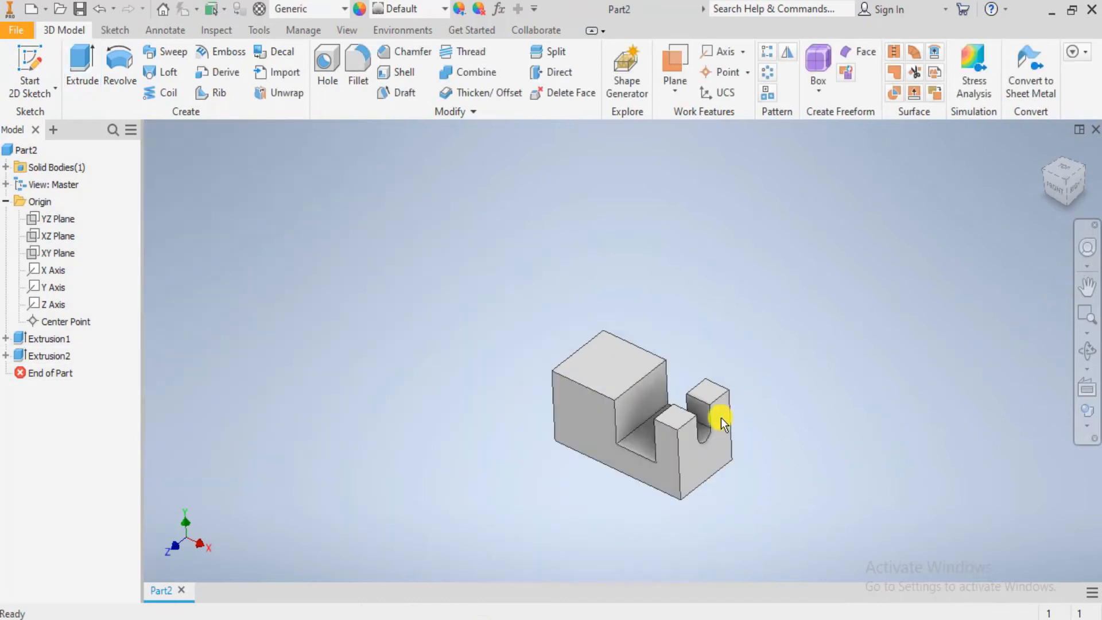
scroll(721, 418, "down", 3)
scroll(712, 476, "down", 3)
scroll(689, 434, "up", 2)
key("alt+Tab")
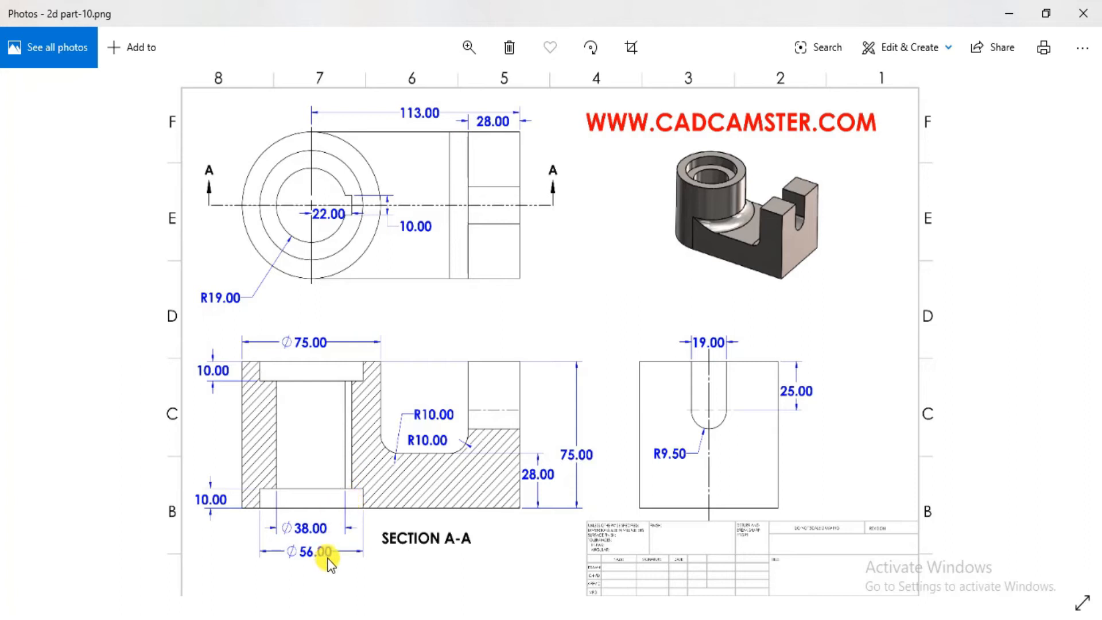
key("alt+Tab")
left_click(464, 296)
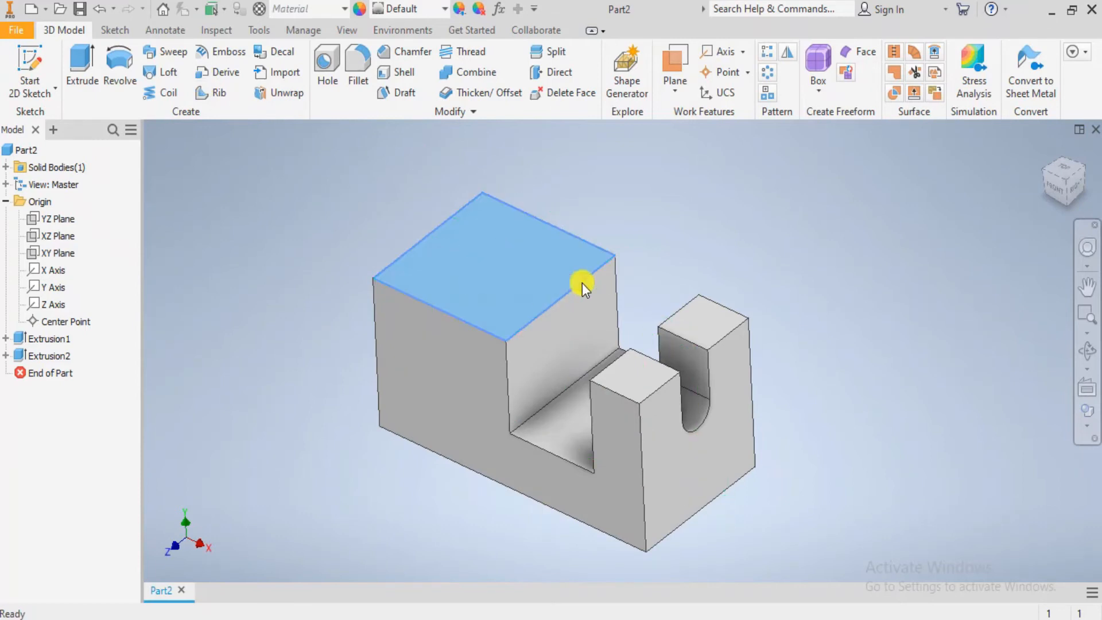
key("s")
left_click(1087, 389)
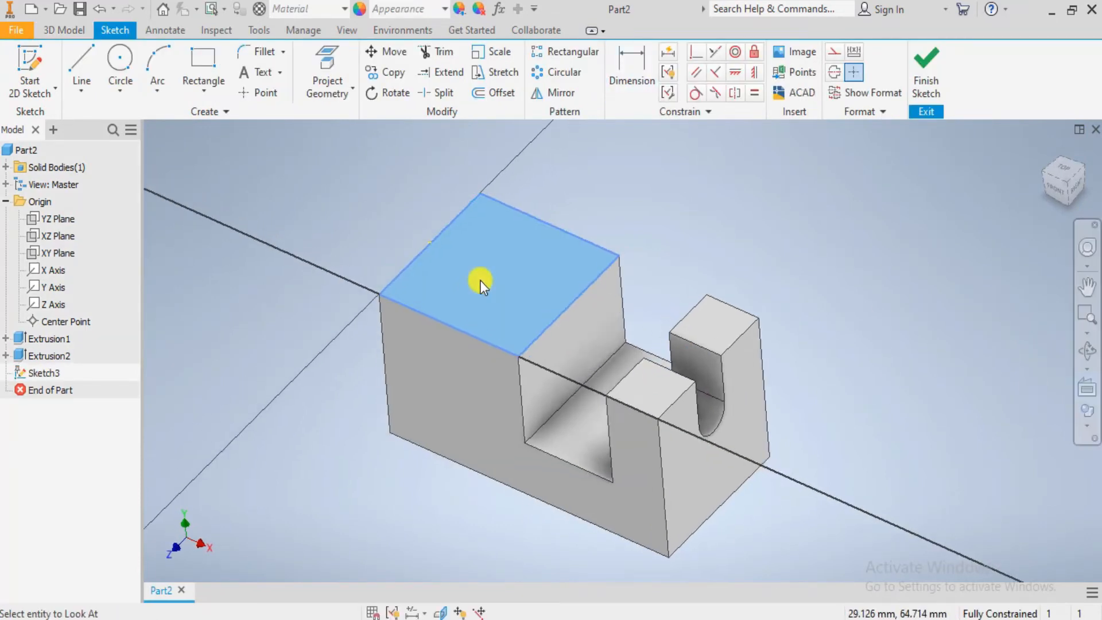
left_click(480, 280)
- Draw a diagonal line between opposite corners of the large block's top face
left_click(121, 57)
scroll(453, 286, "up", 4)
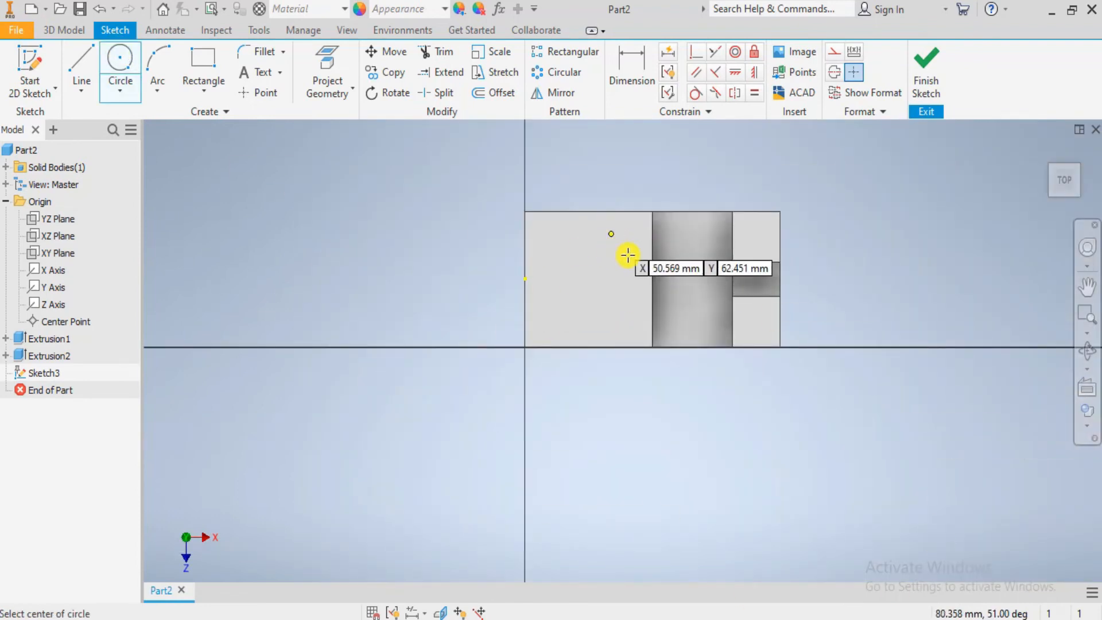
left_click(91, 60)
scroll(654, 224, "down", 3)
left_click(410, 200)
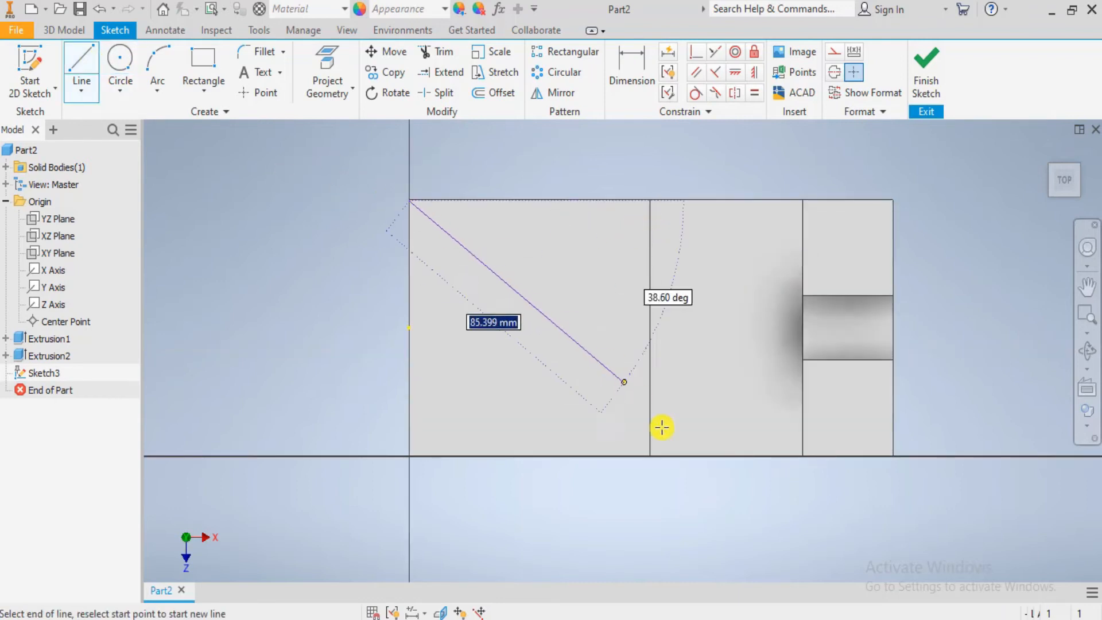
left_click(650, 456)
key("Escape")
- Draw a 75 mm diameter circle centred on the diagonal's midpoint on the large block's top face
left_click(120, 63)
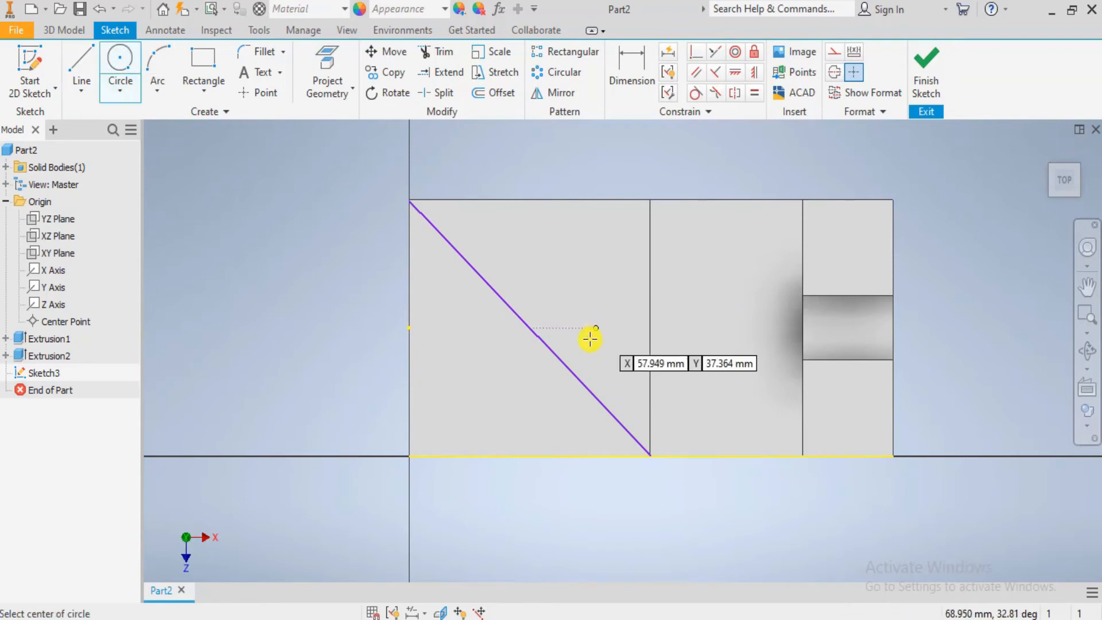
left_click(534, 328)
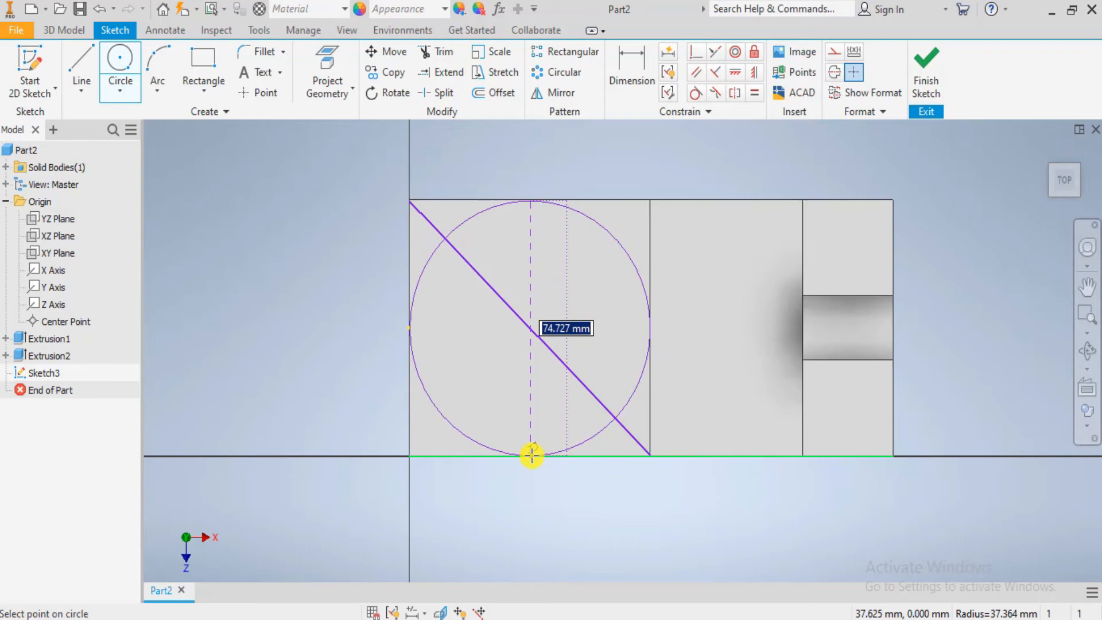
type("75")
key("Return")
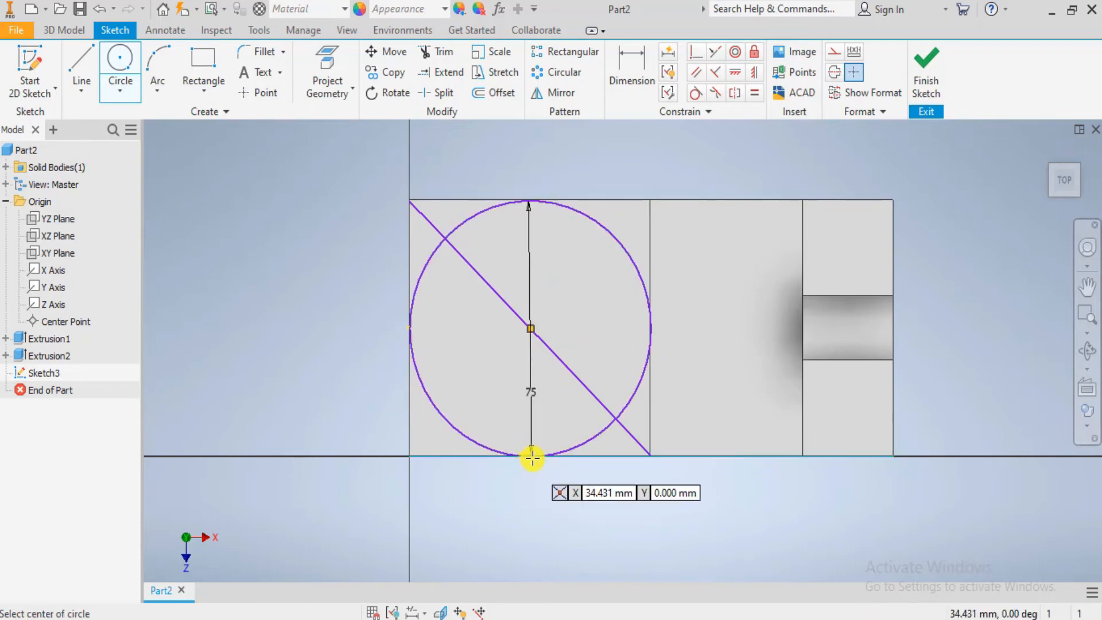
key("Escape")
- Try to add a diameter dimension to the circle on the top face
scroll(561, 381, "up", 2)
scroll(612, 460, "up", 1)
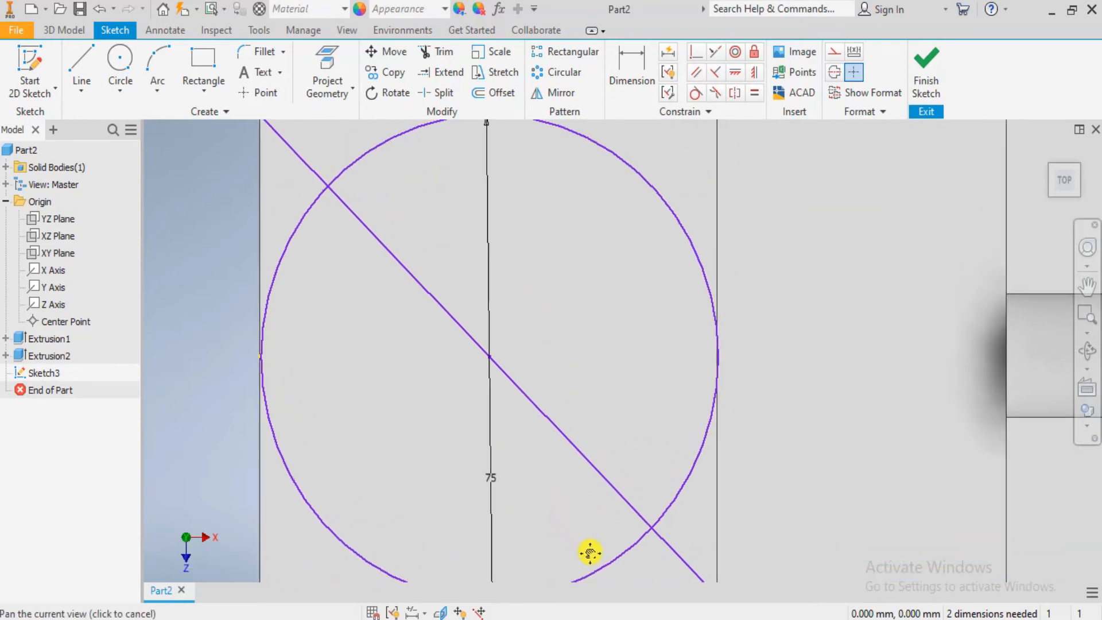
middle_click_drag(590, 552, 586, 568)
left_click(634, 68)
left_click(269, 339)
left_click(182, 325)
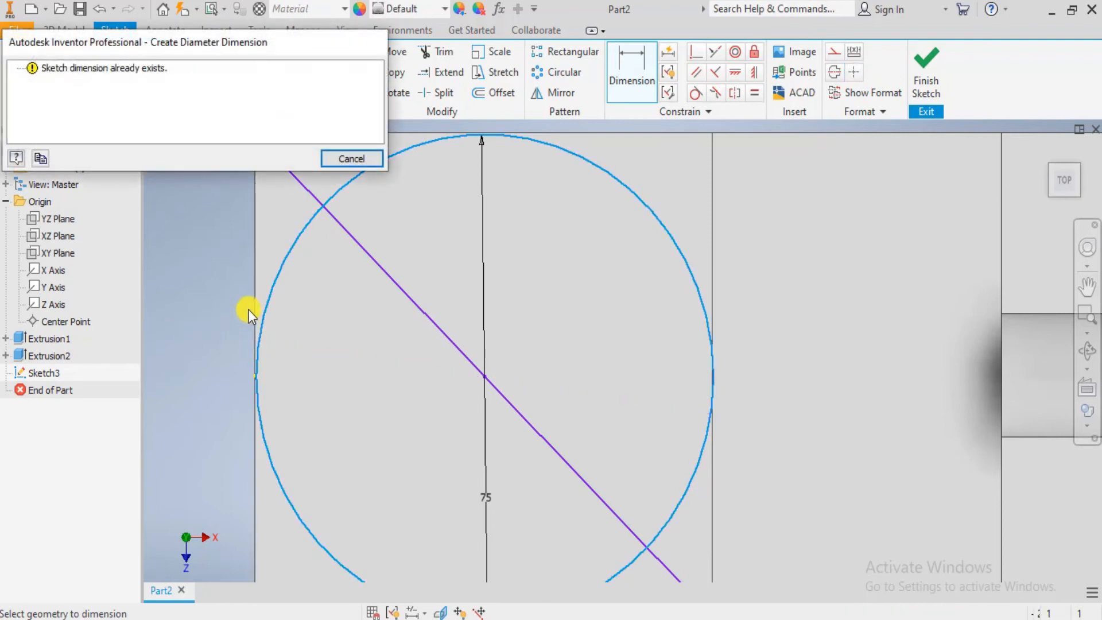
left_click(350, 158)
middle_click_drag(463, 435, 449, 381)
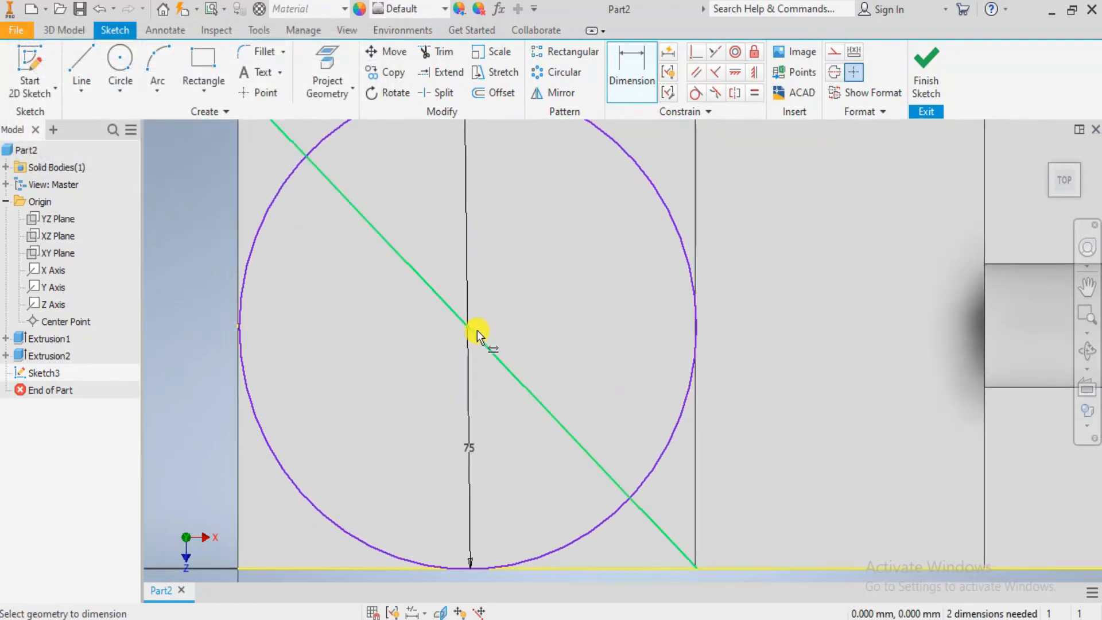
scroll(474, 330, "up", 3)
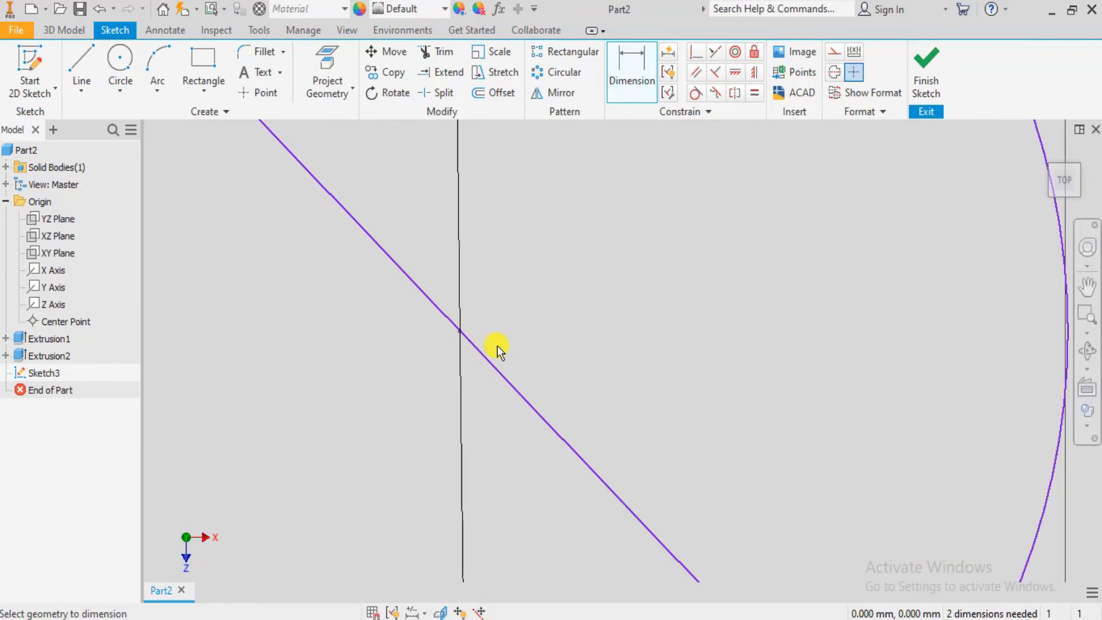
scroll(497, 345, "down", 4)
scroll(523, 455, "up", 2)
left_click(527, 443)
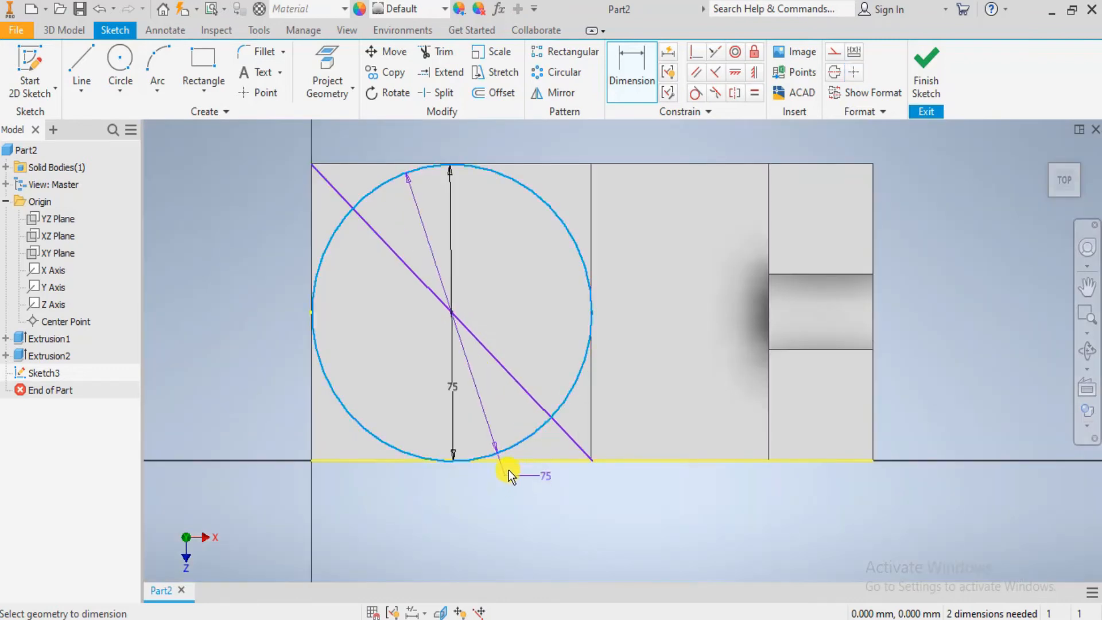
scroll(509, 470, "up", 3)
key("Escape")
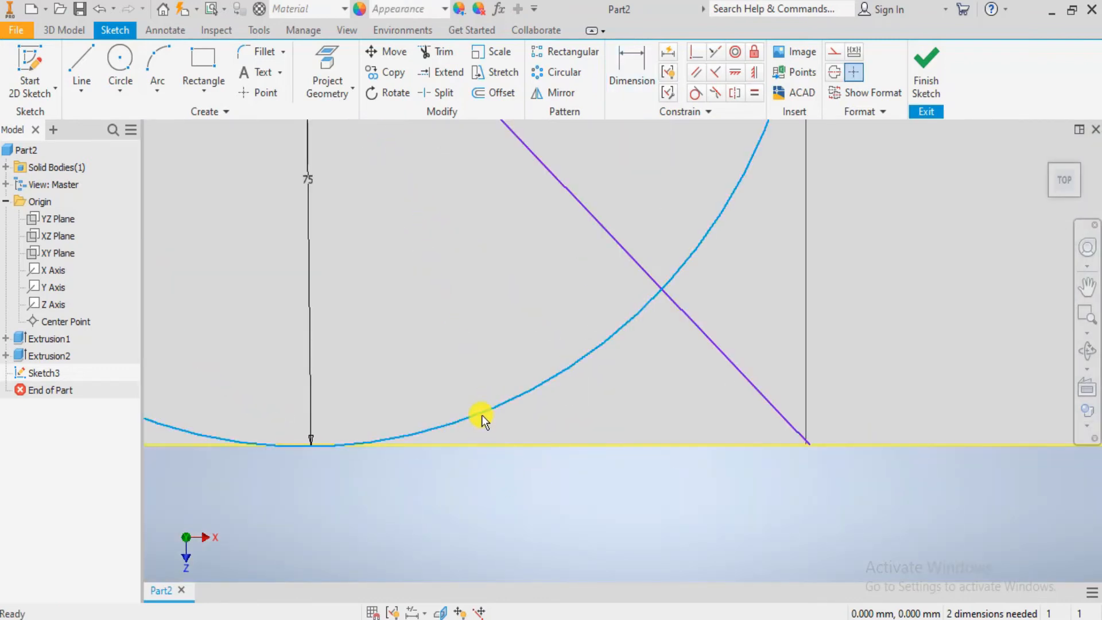
- Constrain the circle tangent to the top face's front edge
left_click(494, 450)
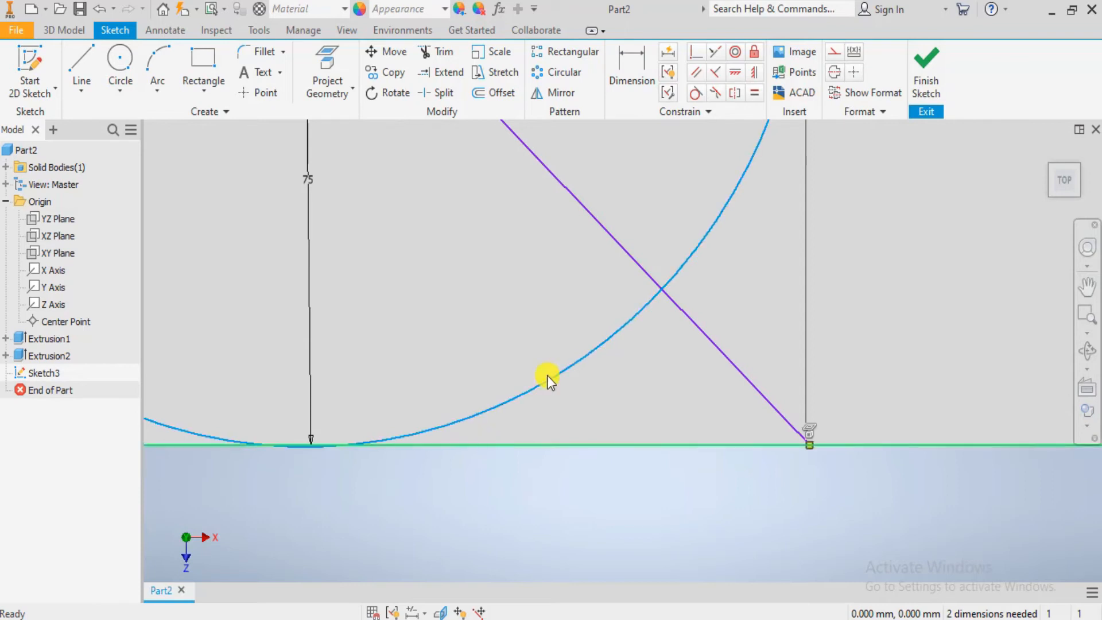
left_click(695, 95)
scroll(686, 348, "down", 4)
middle_click_drag(691, 318, 602, 491)
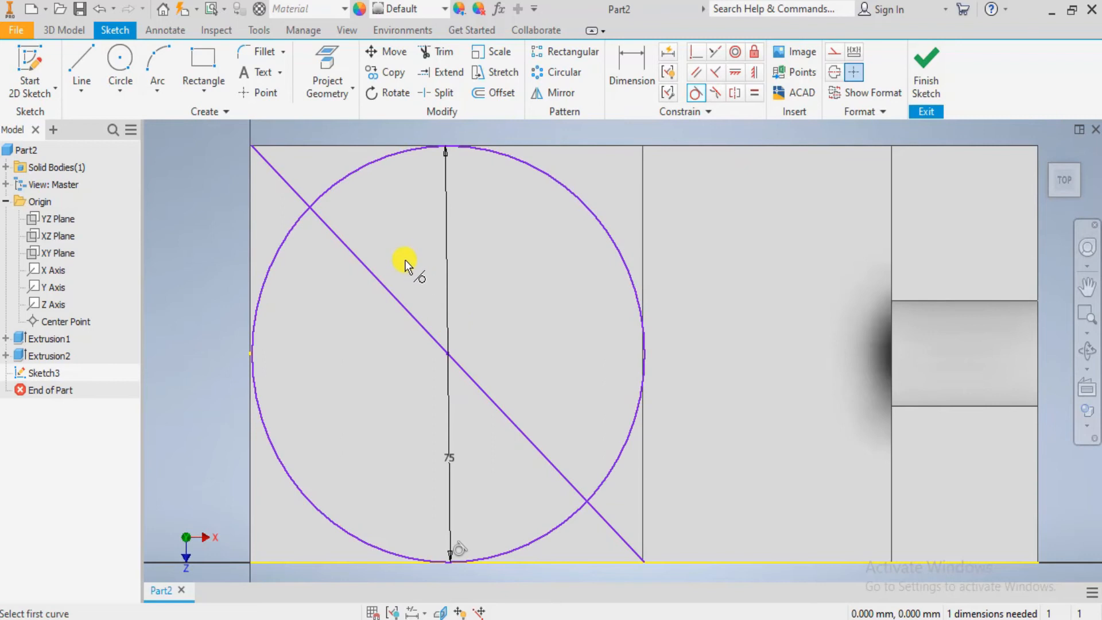
key("Escape")
- Undo the tangent constraint, the 75 mm circle and the diagonal line in the top-face sketch
mouse_move(546, 328)
middle_mouse_down()
mouse_move(499, 393)
mouse_move(474, 363)
mouse_move(487, 374)
mouse_move(477, 391)
middle_mouse_up()
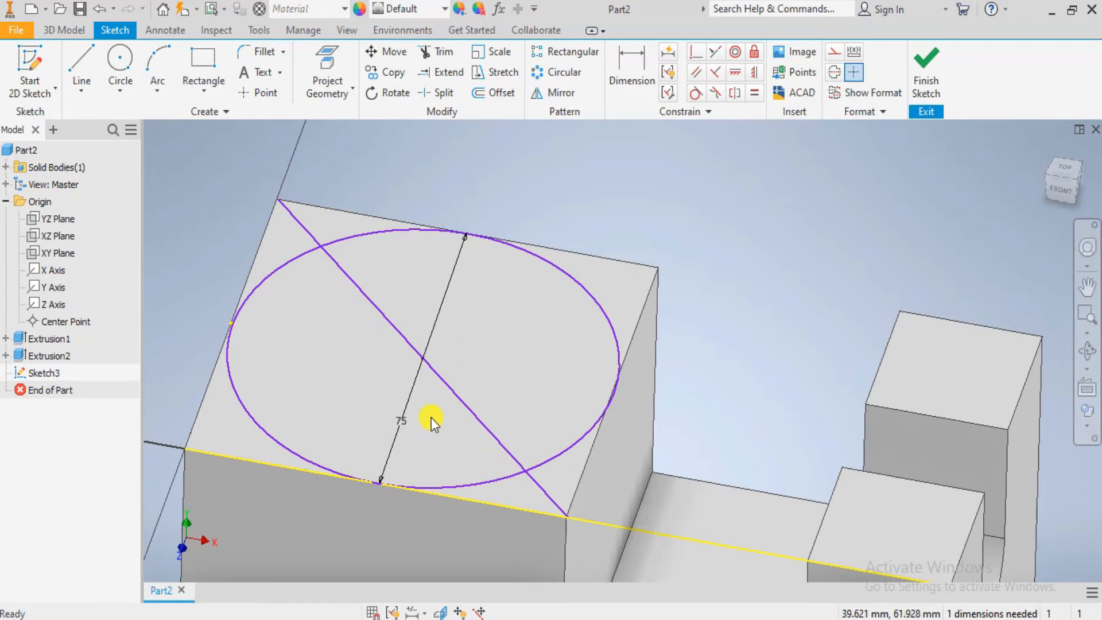
key("ctrl+z")
key("ctrl+z")
key("ctrl+z")
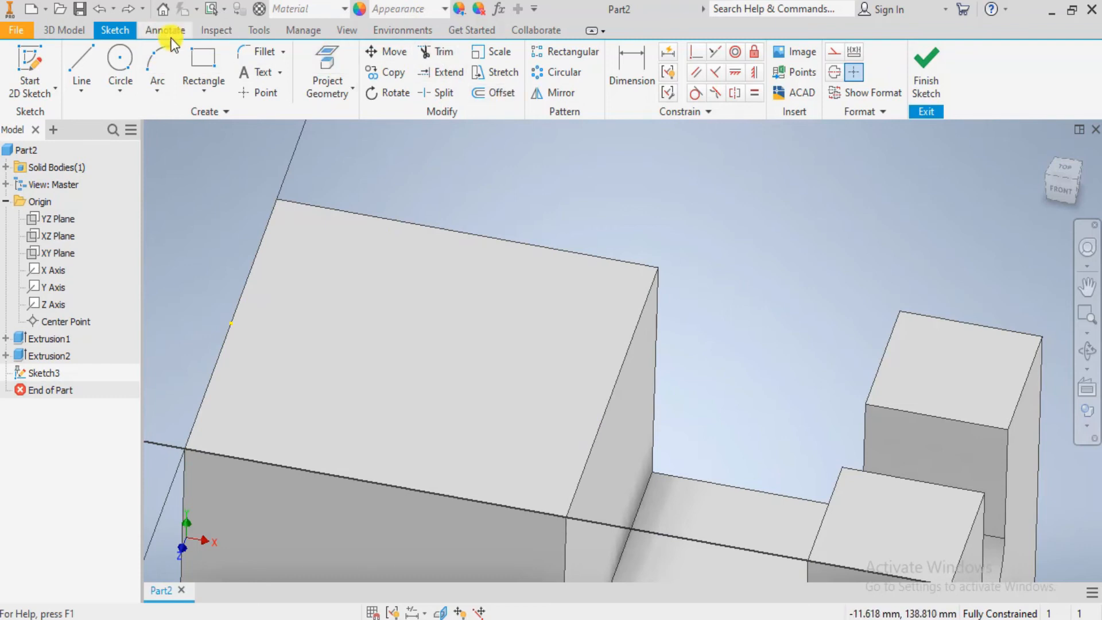
- Finish the sketch, start a fillet and check the rounded end in the Photos drawing before returning to Inventor
left_click(87, 29)
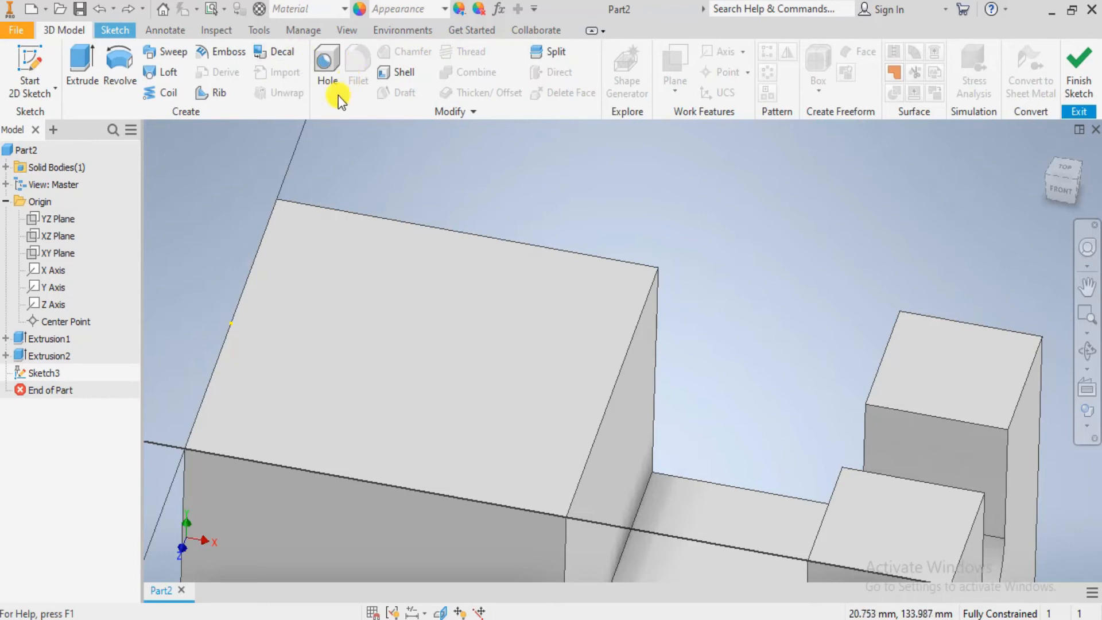
left_click(1080, 71)
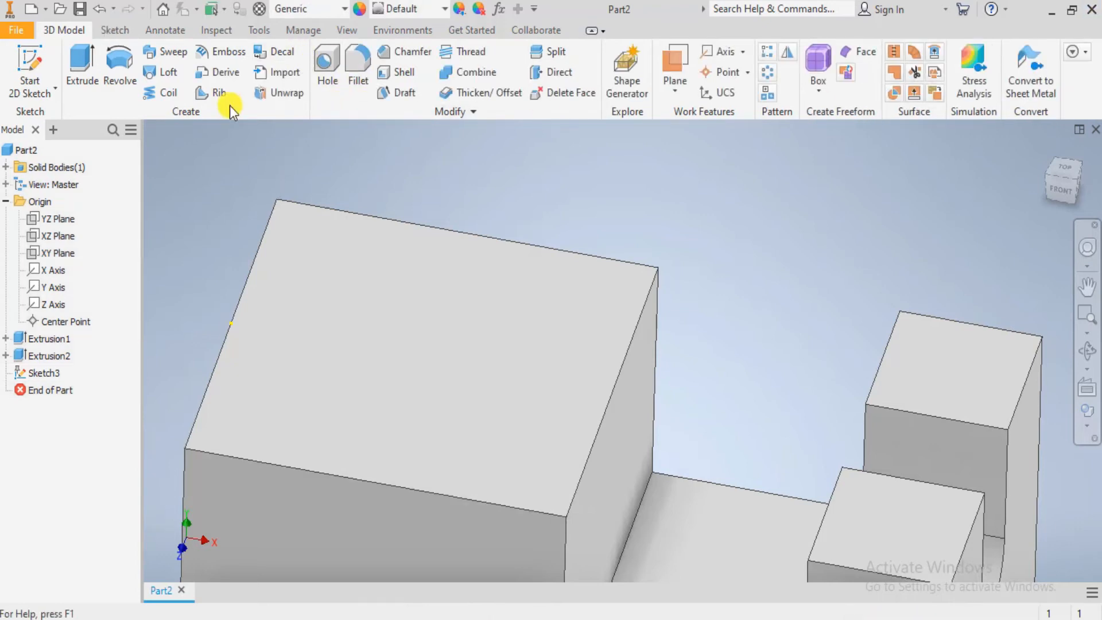
left_click(361, 67)
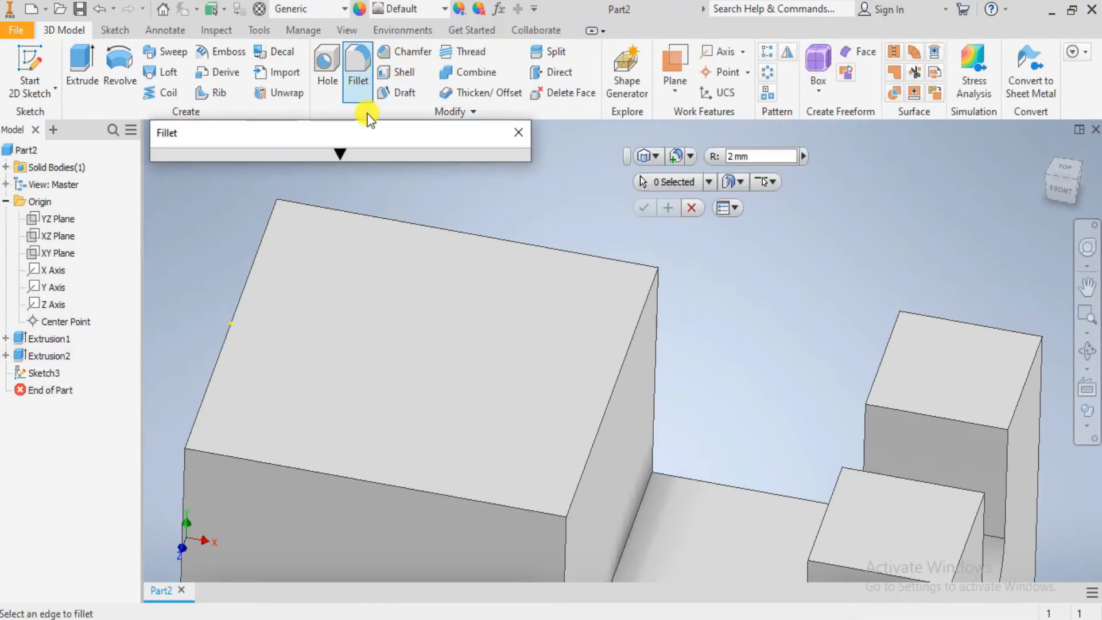
scroll(460, 215, "up", 3)
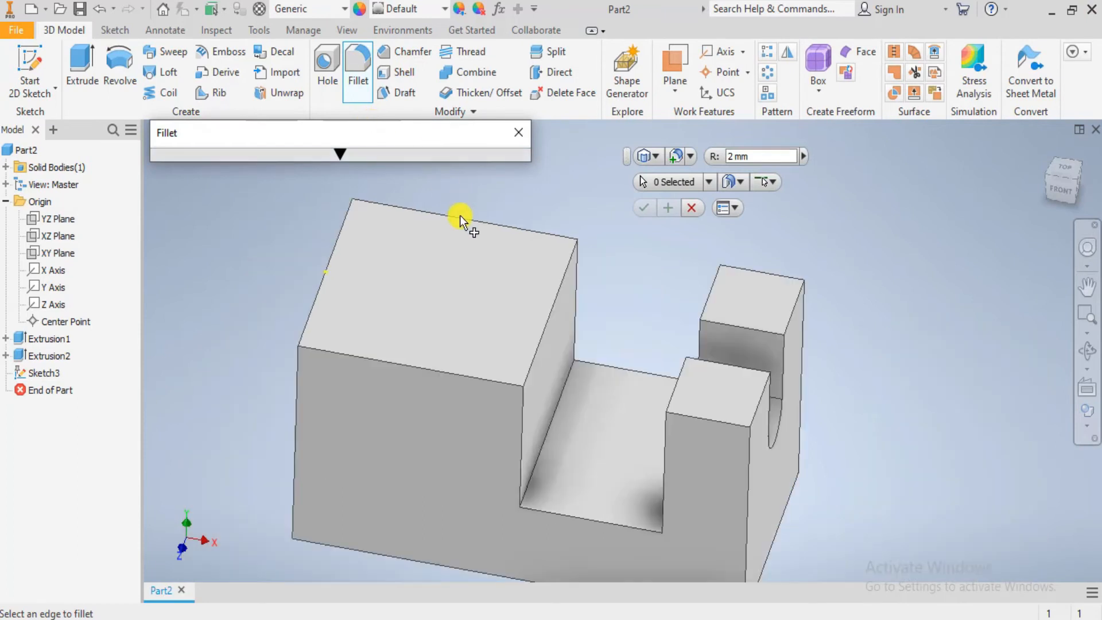
left_click(663, 161)
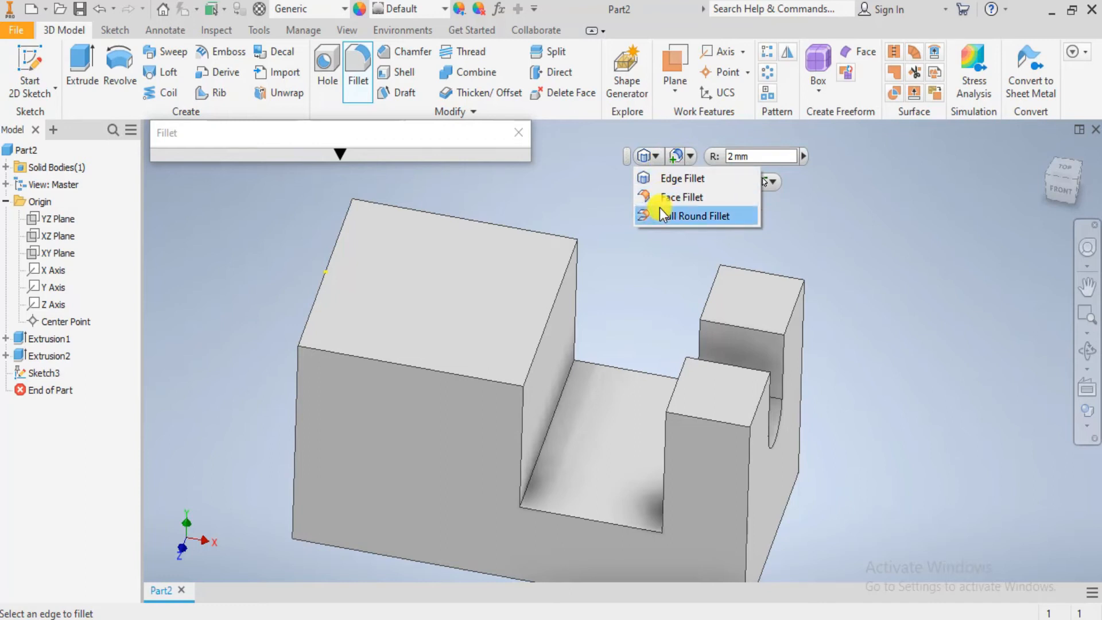
left_click(525, 618)
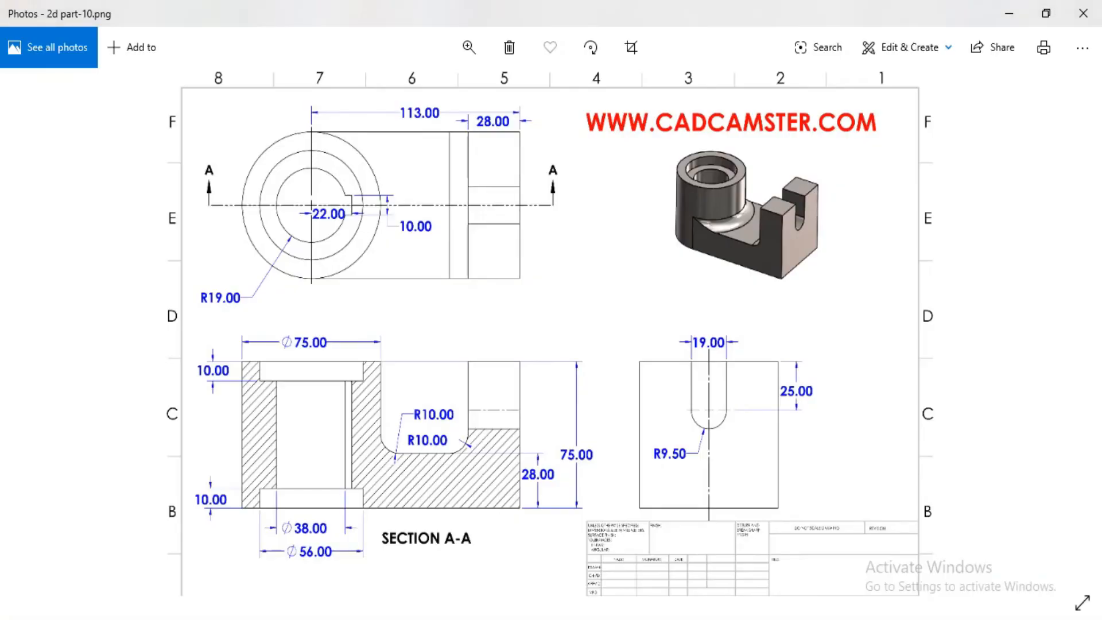
left_click(470, 618)
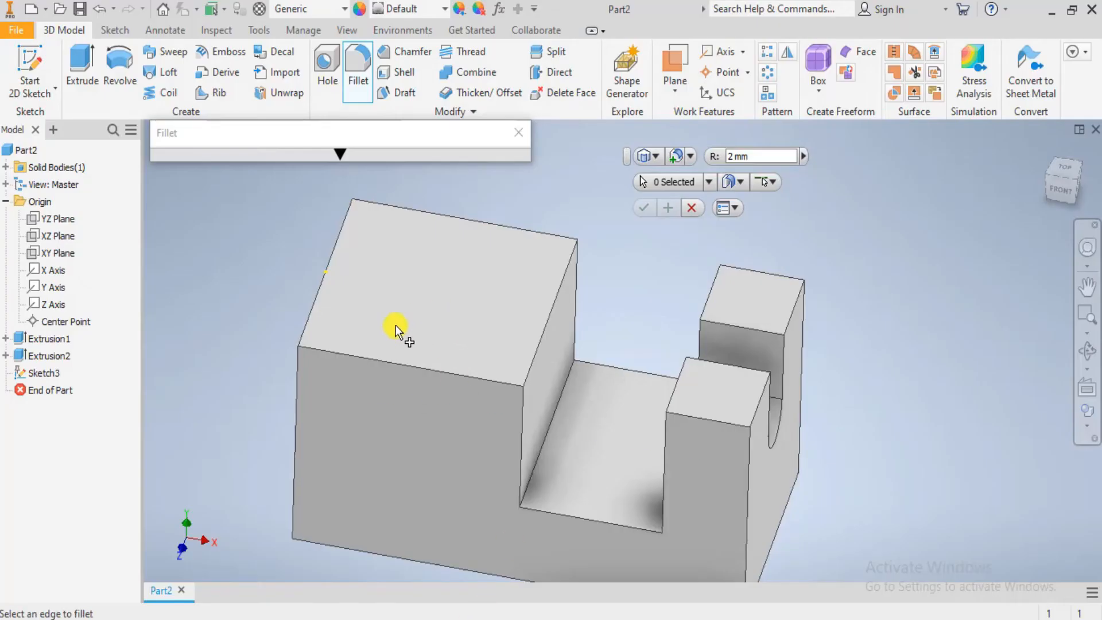
- Apply a full round fillet across the large block's outer end face, with the front and back faces as the side sets
left_click(650, 157)
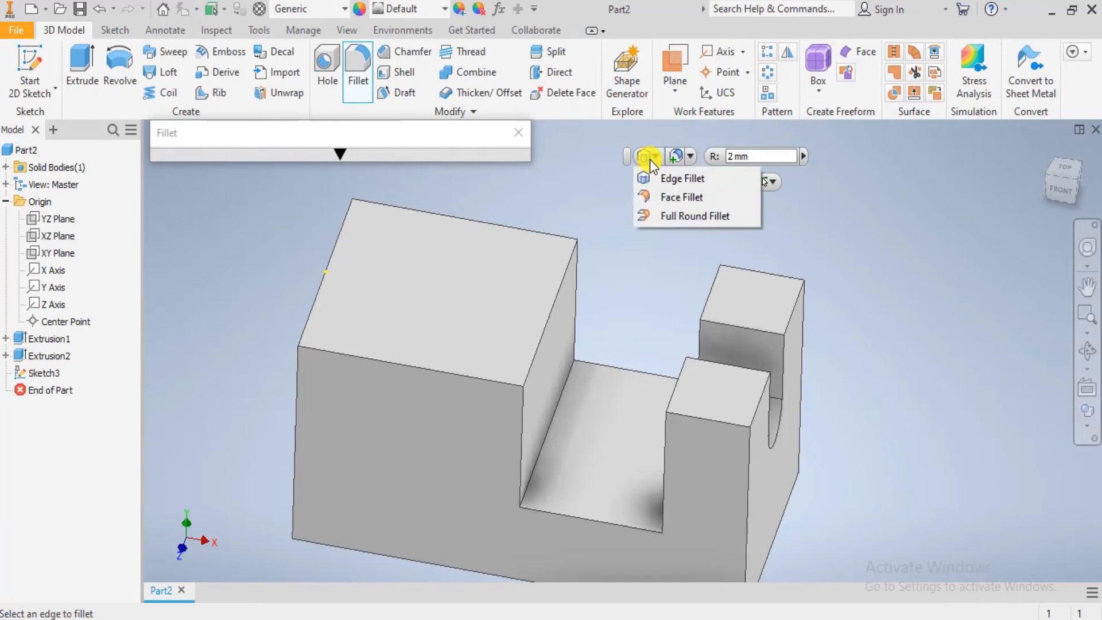
left_click(659, 217)
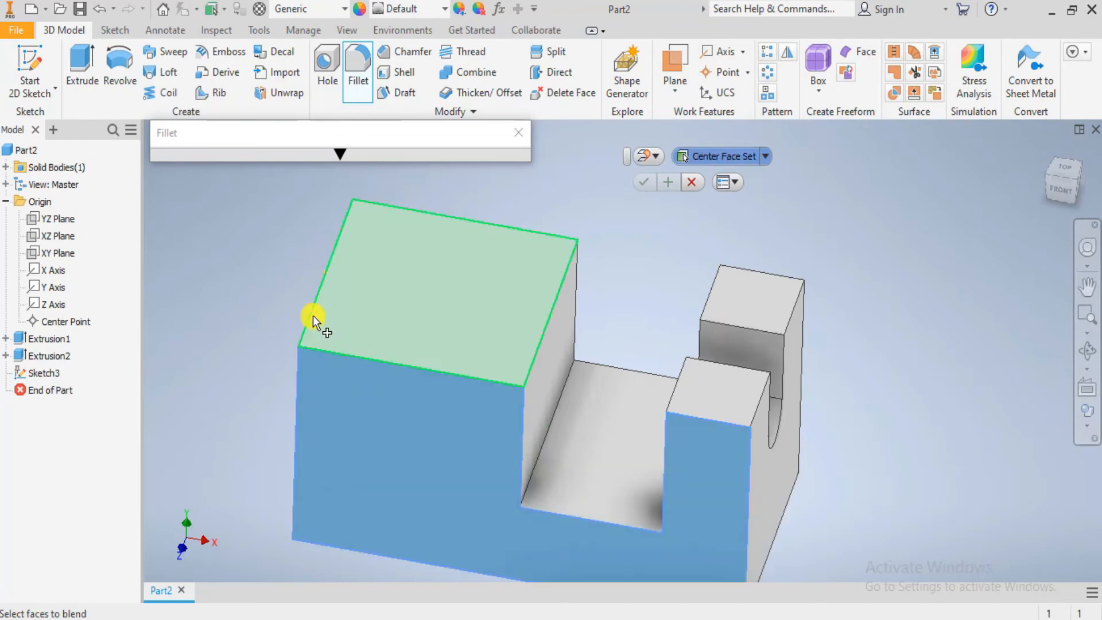
middle_click_drag(320, 320, 358, 360, "shift")
left_click(356, 360)
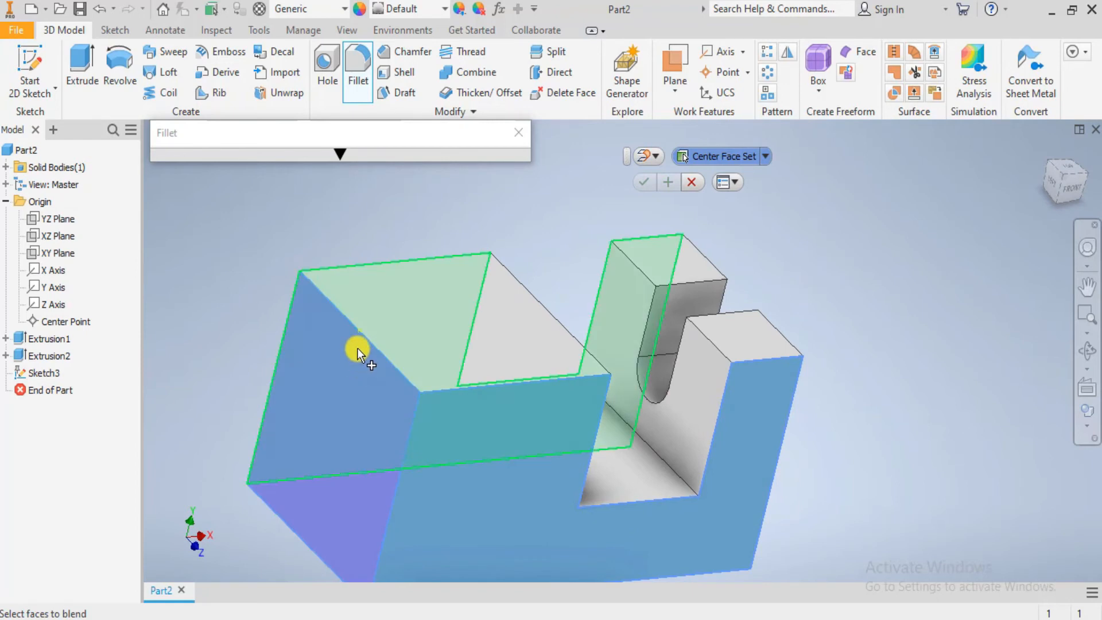
middle_click_drag(336, 298, 402, 356, "shift")
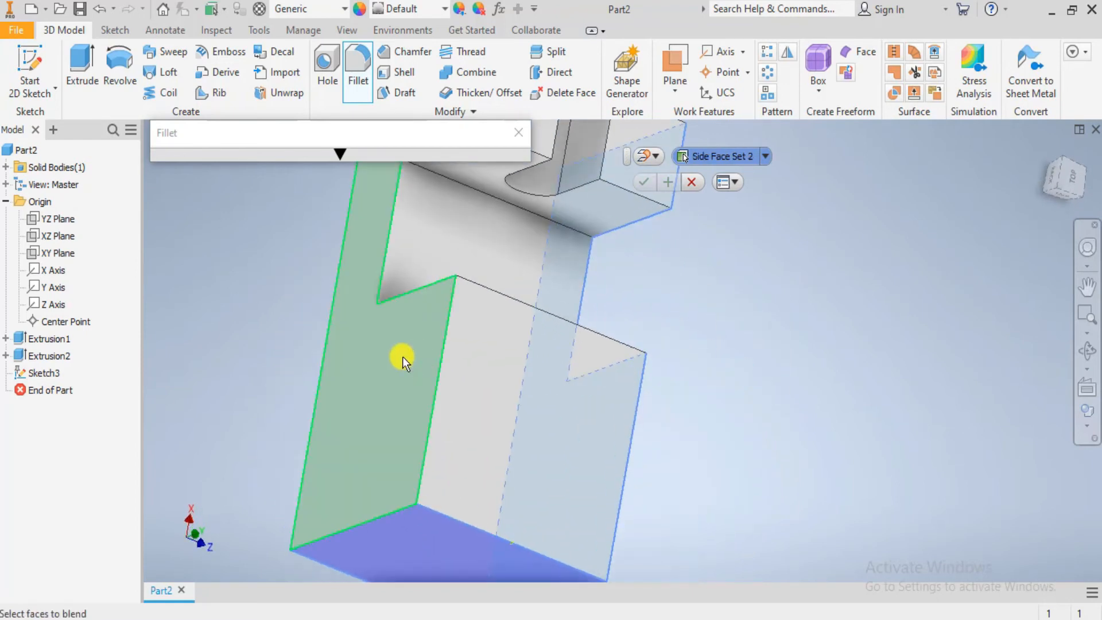
left_click(402, 357)
mouse_move(518, 402)
middle_mouse_down()
mouse_move(500, 365)
mouse_move(515, 397)
middle_mouse_up()
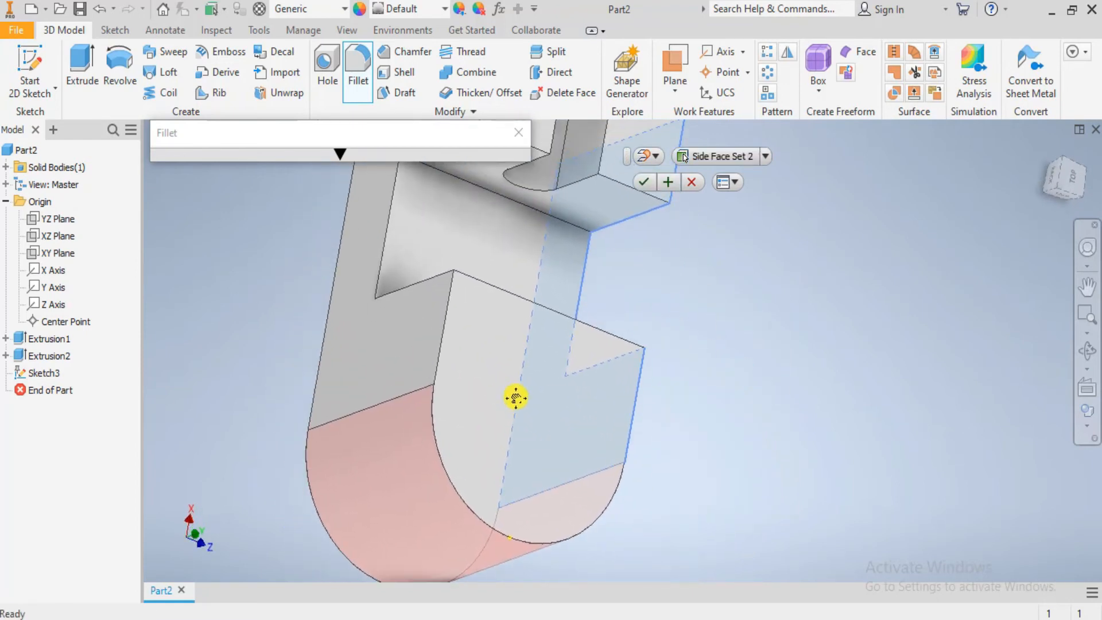
middle_click_drag(568, 438, 424, 373, "shift")
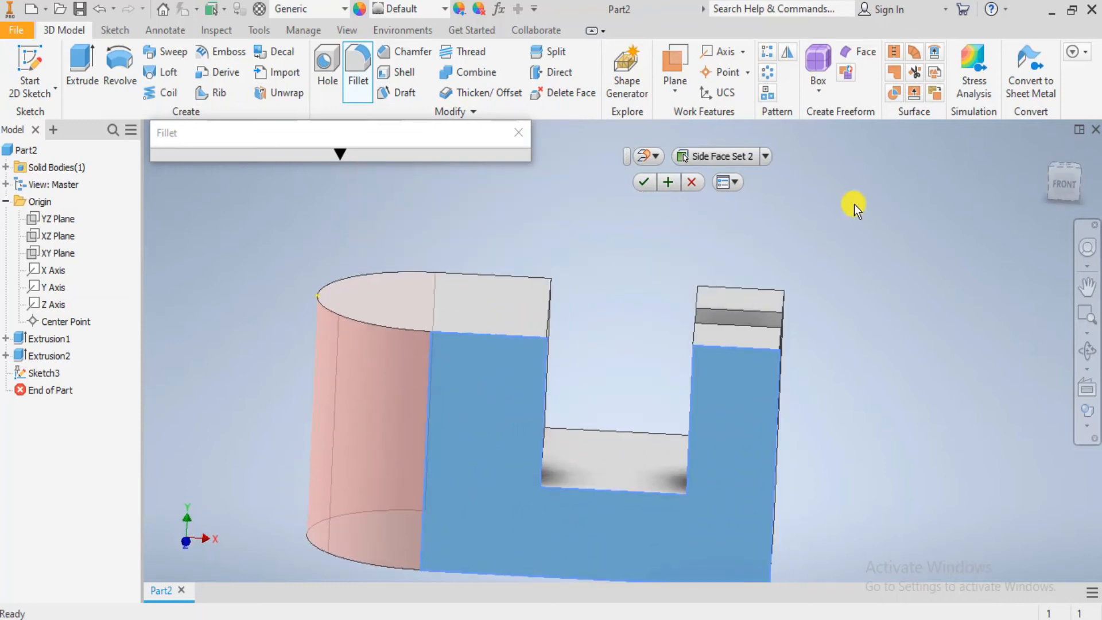
left_click(647, 184)
- Try a full round fillet on the large block's inner face toward the slotted upright, with the front and back faces as side sets
scroll(561, 339, "down", 3)
scroll(563, 340, "up", 2)
middle_click_drag(612, 362, 610, 402)
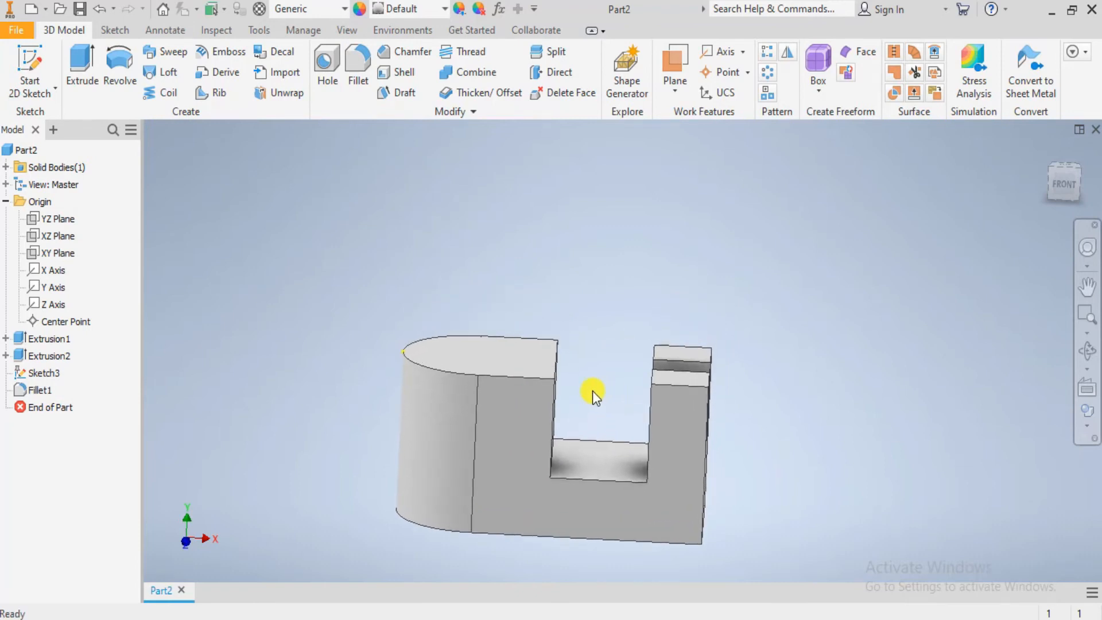
middle_click_drag(592, 400, 511, 406, "shift")
scroll(511, 404, "up", 3)
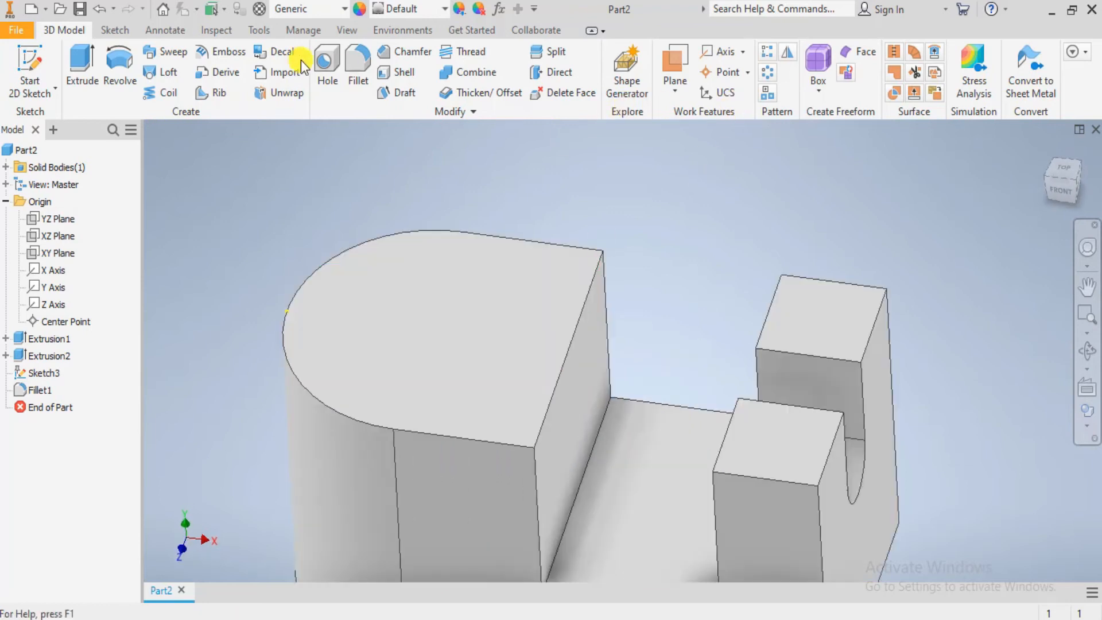
left_click(364, 57)
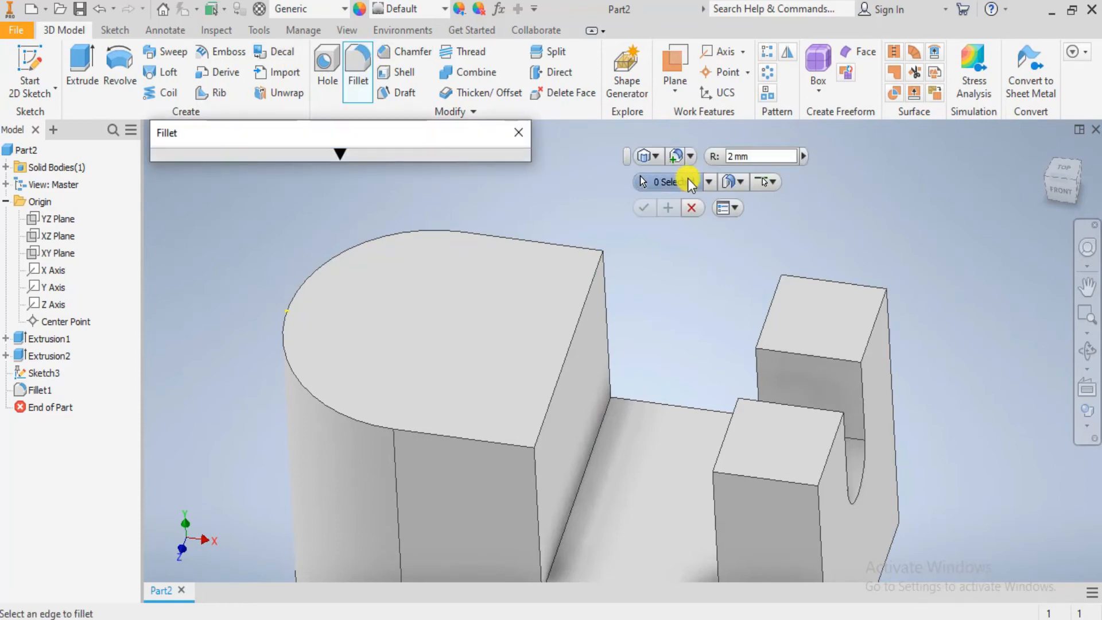
left_click(661, 157)
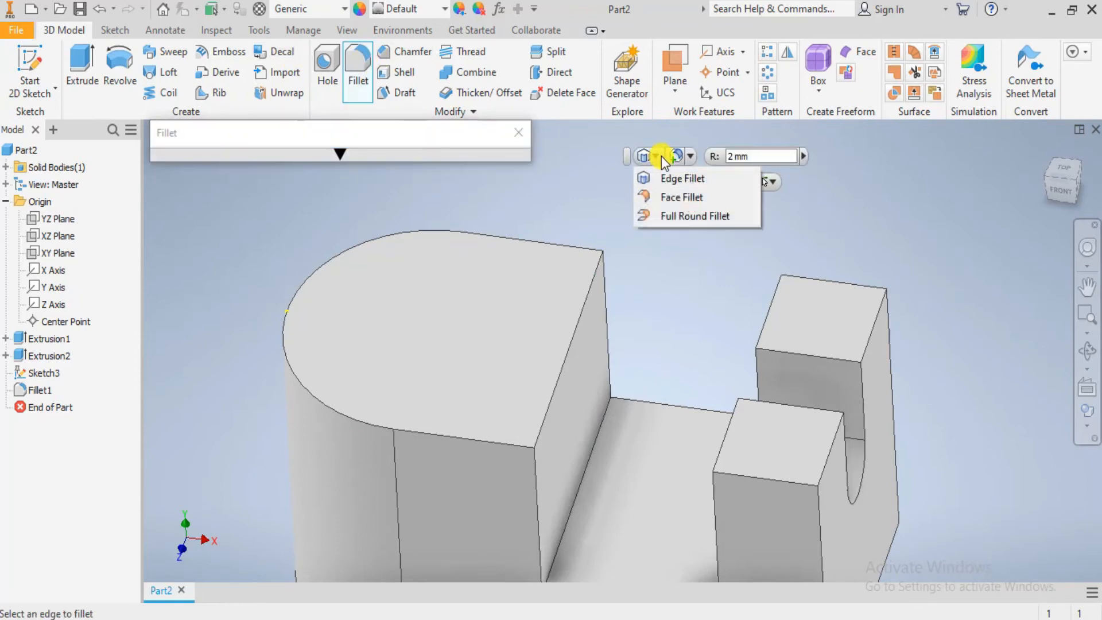
left_click(655, 212)
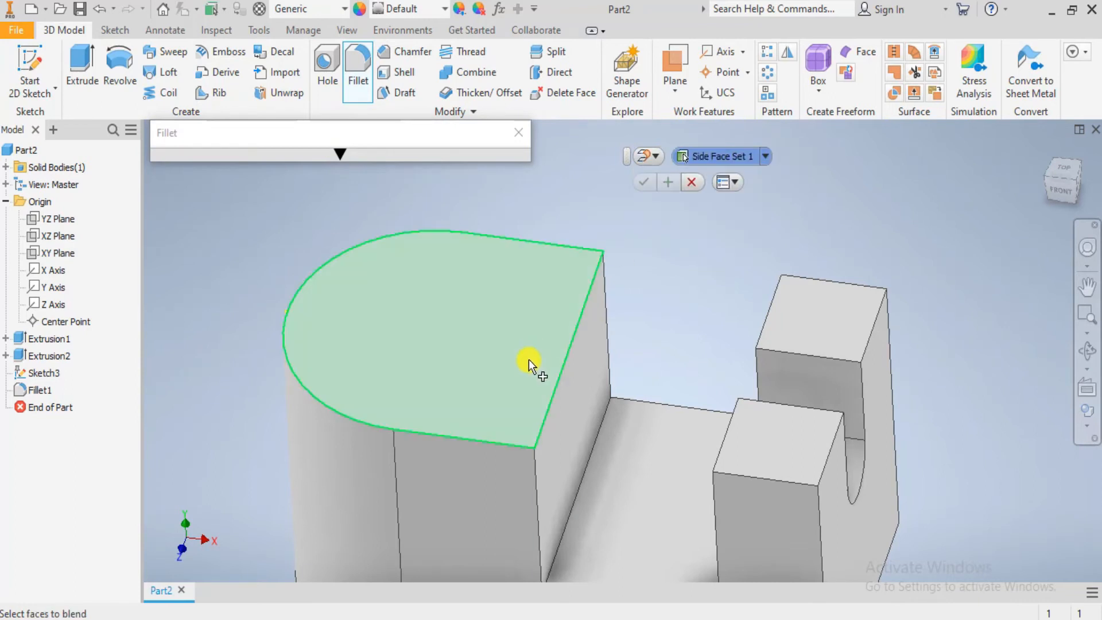
left_click(483, 482)
left_click(578, 425)
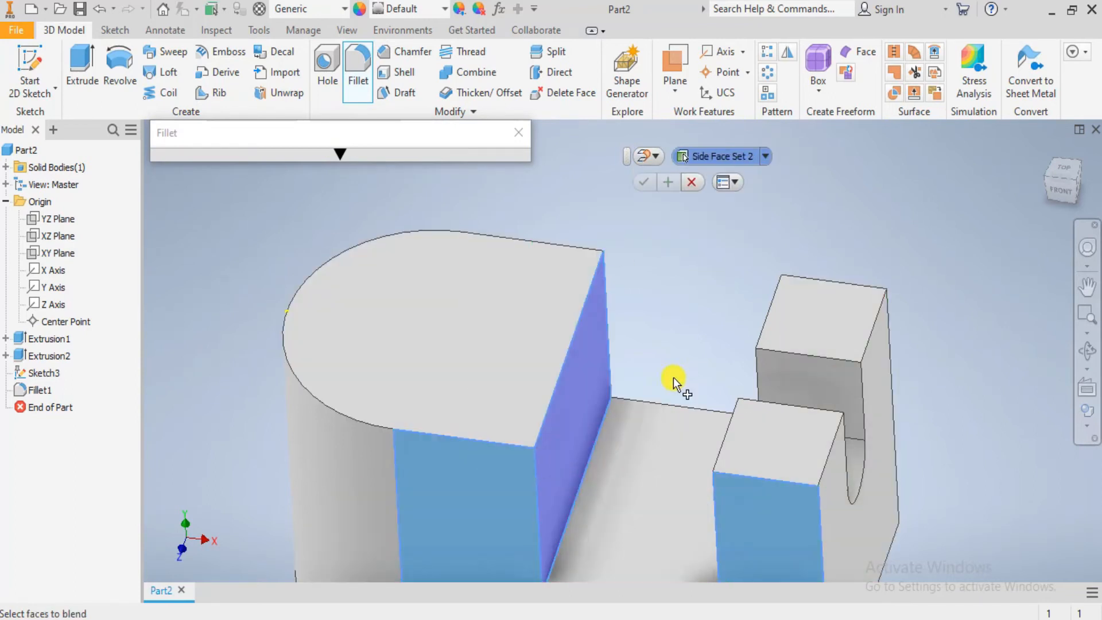
mouse_move(660, 406)
middle_mouse_down("shift")
mouse_move(627, 362)
mouse_move(487, 370)
mouse_move(635, 397)
mouse_move(672, 391)
middle_mouse_up("shift")
left_click(722, 391)
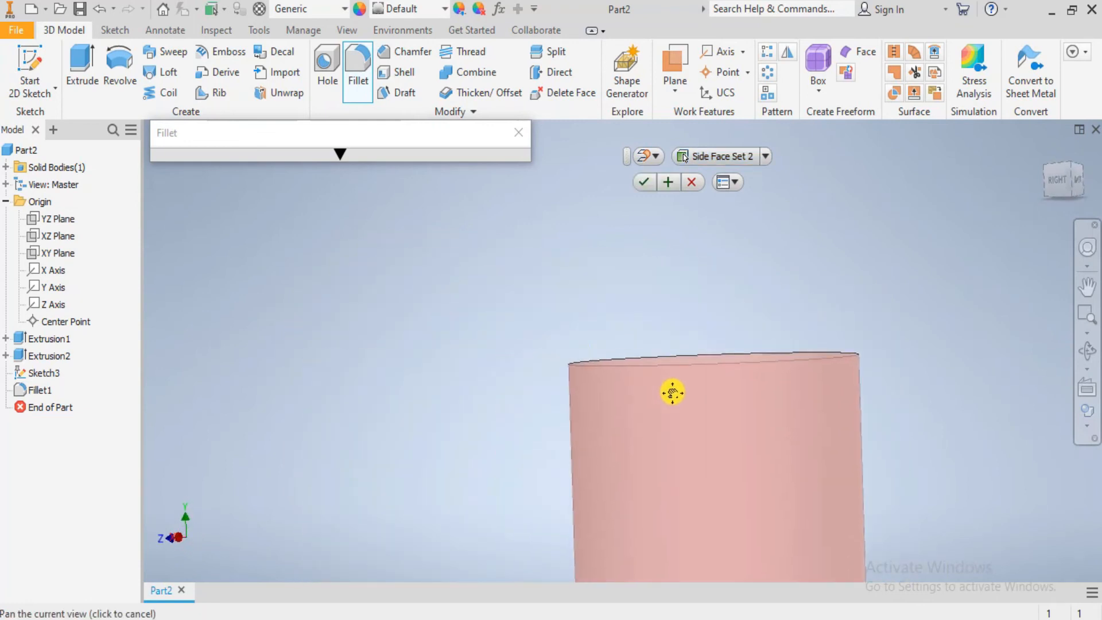
middle_click_drag(611, 363, 710, 395, "shift")
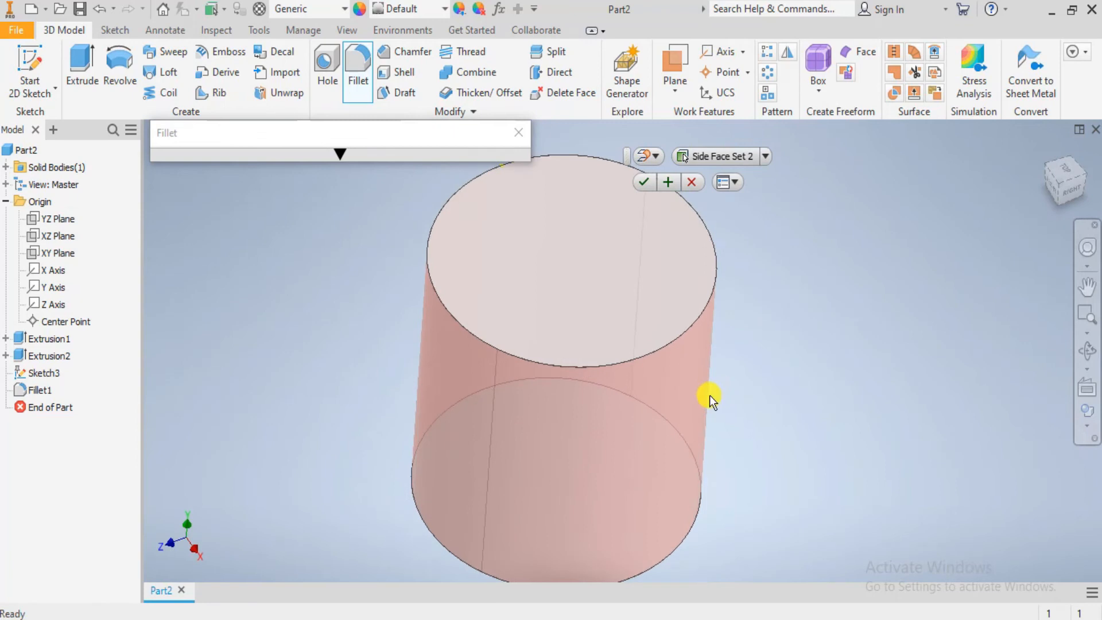
key("Escape")
scroll(631, 350, "up", 3)
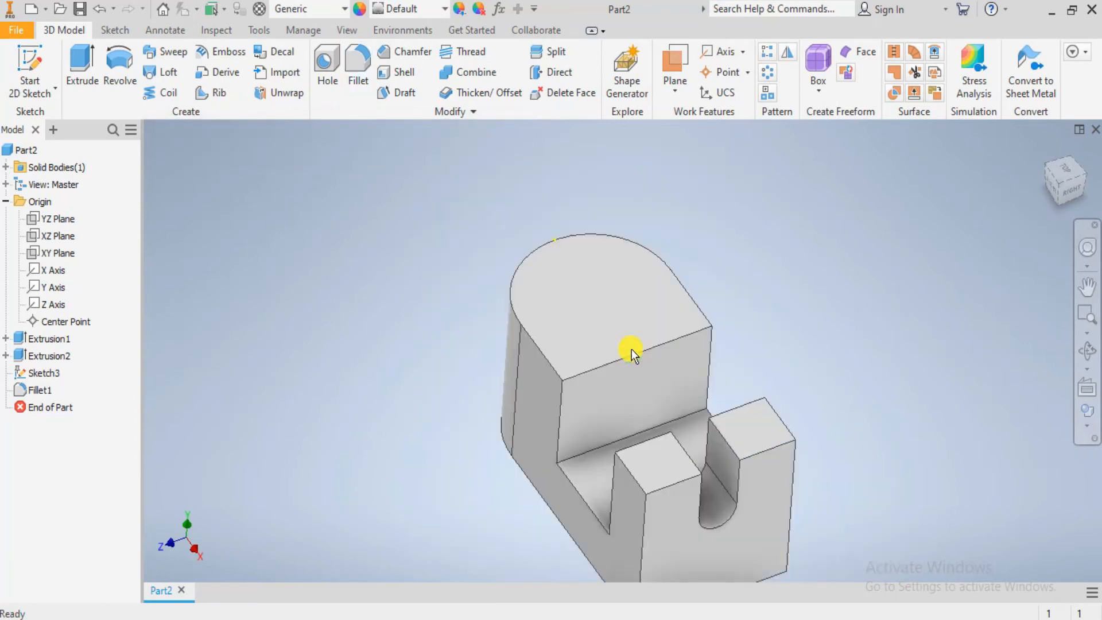
- Start a new sketch on the top face of the large block, viewed face-on
middle_click_drag(684, 403, 636, 426)
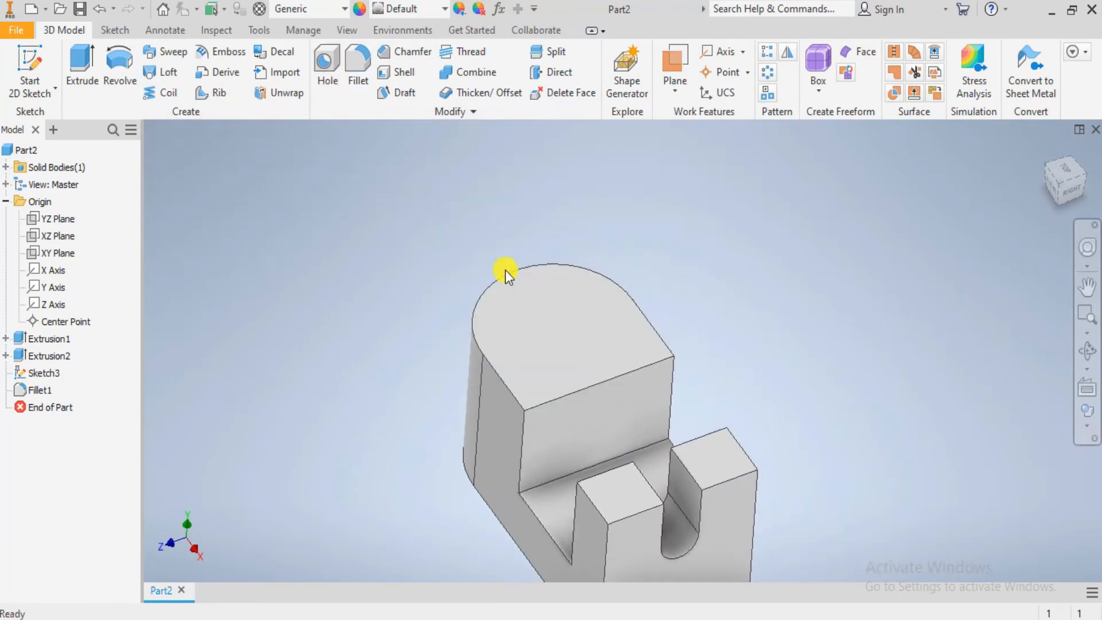
left_click(622, 341)
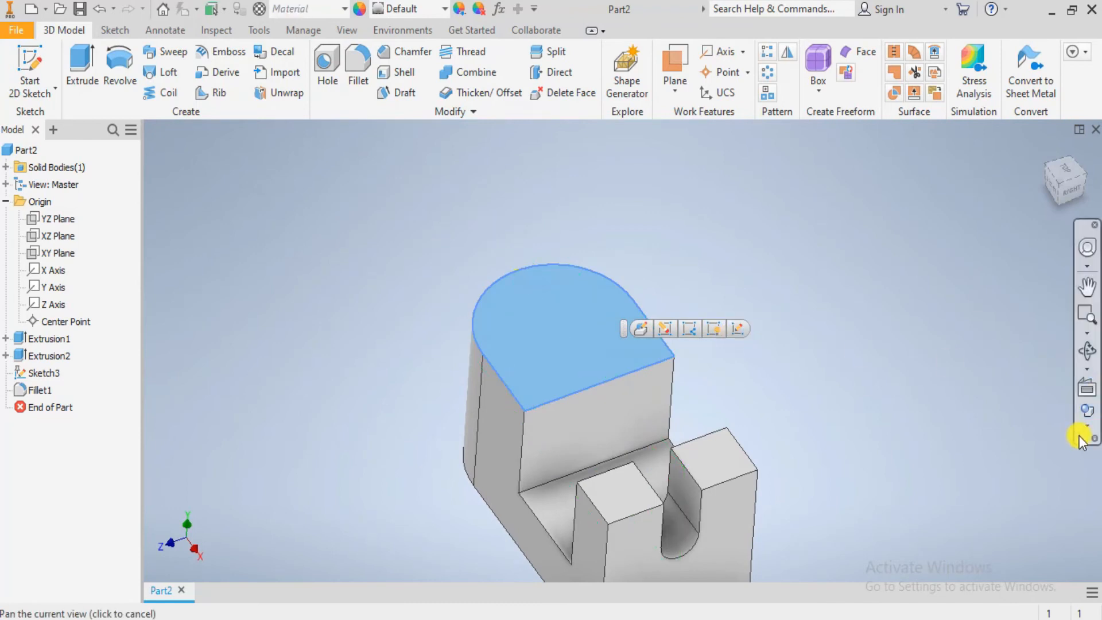
left_click(1087, 389)
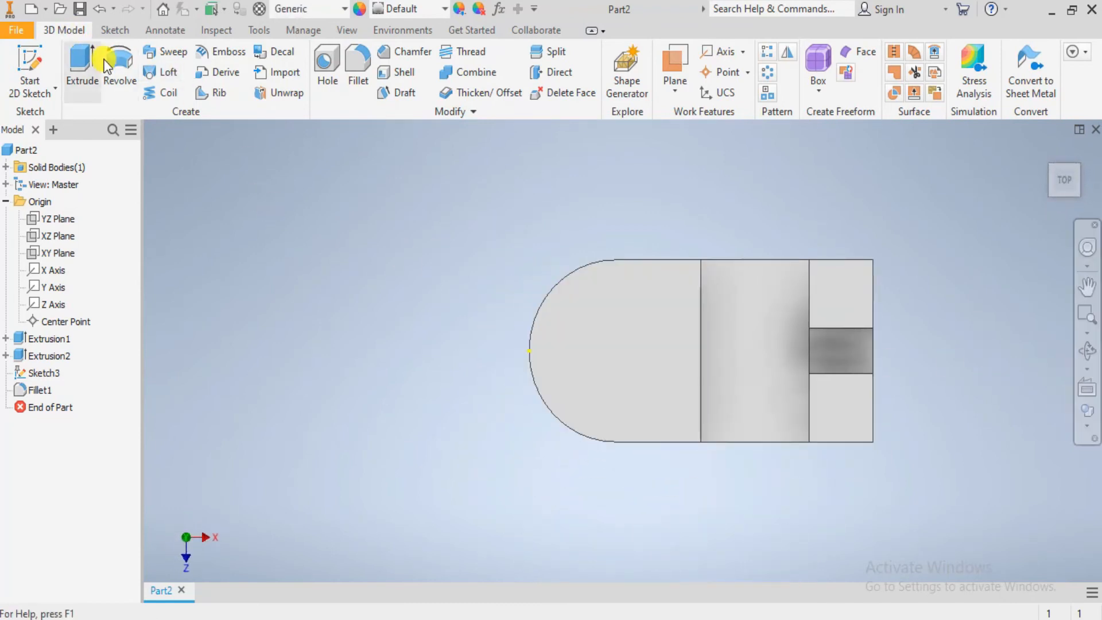
left_click(35, 67)
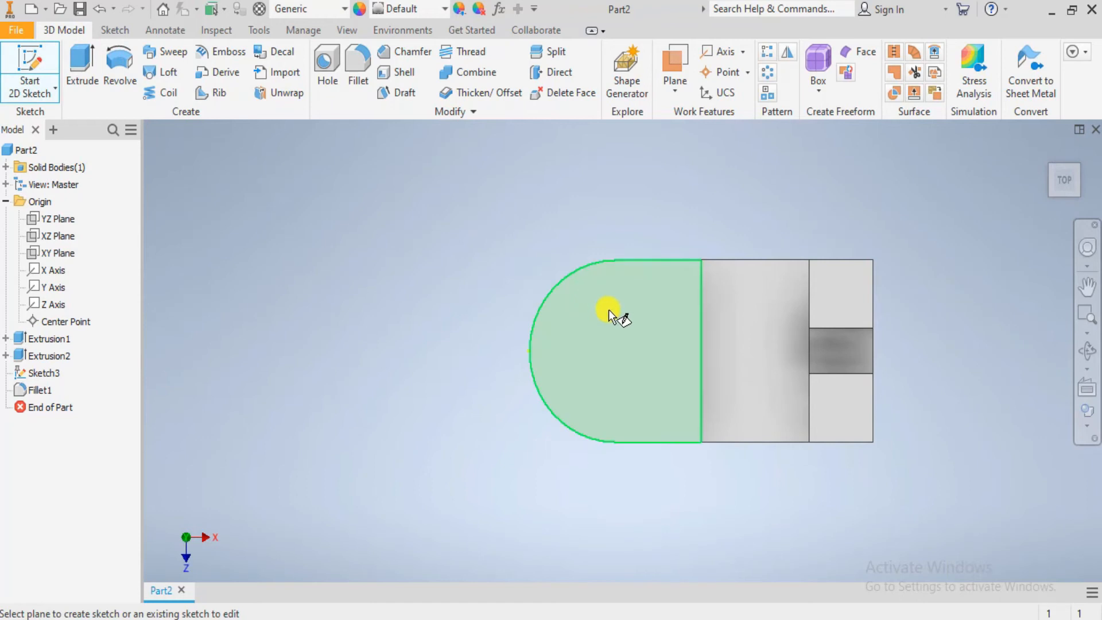
left_click(614, 316)
middle_click_drag(716, 368, 624, 389)
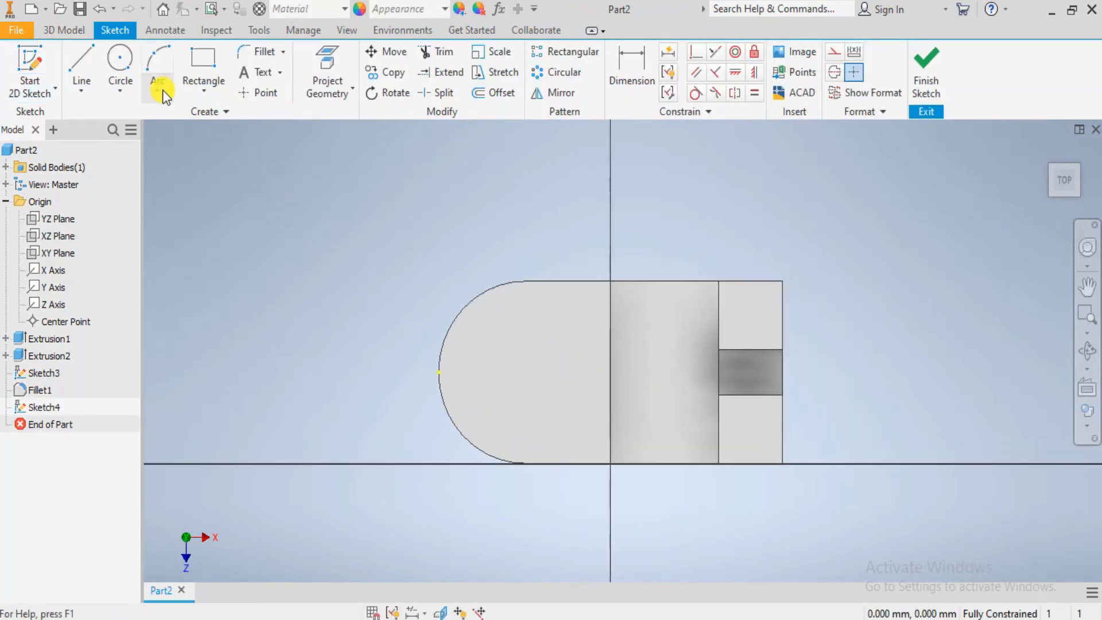
- Draw a 75 mm diameter circle in the sketch, centred on the centre point of the block's rounded end
left_click(121, 59)
scroll(551, 396, "up", 3)
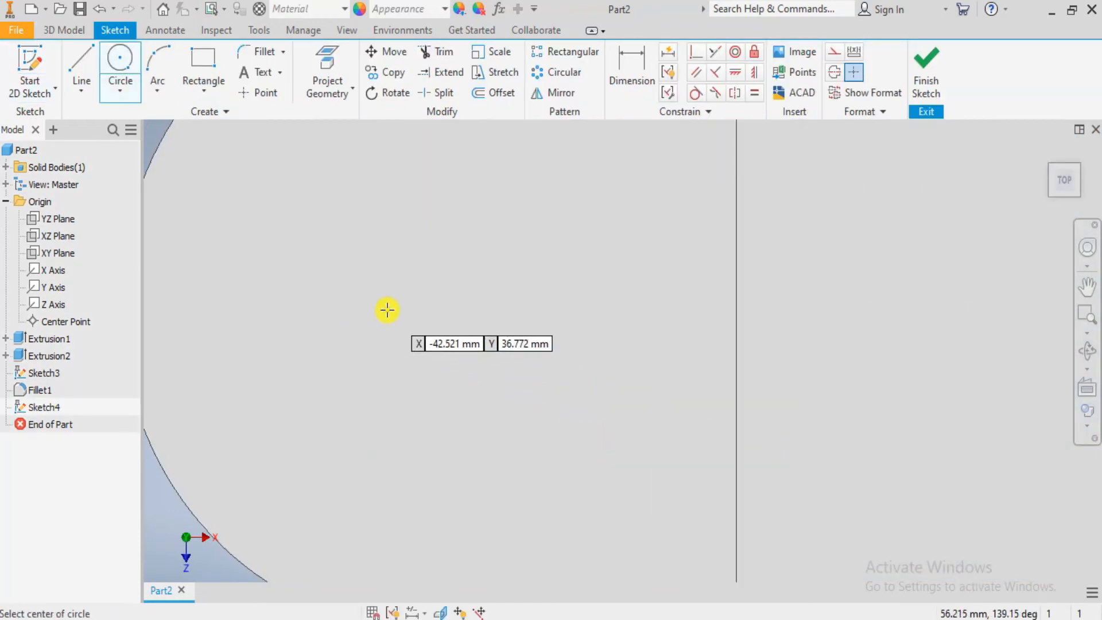
scroll(373, 302, "down", 2)
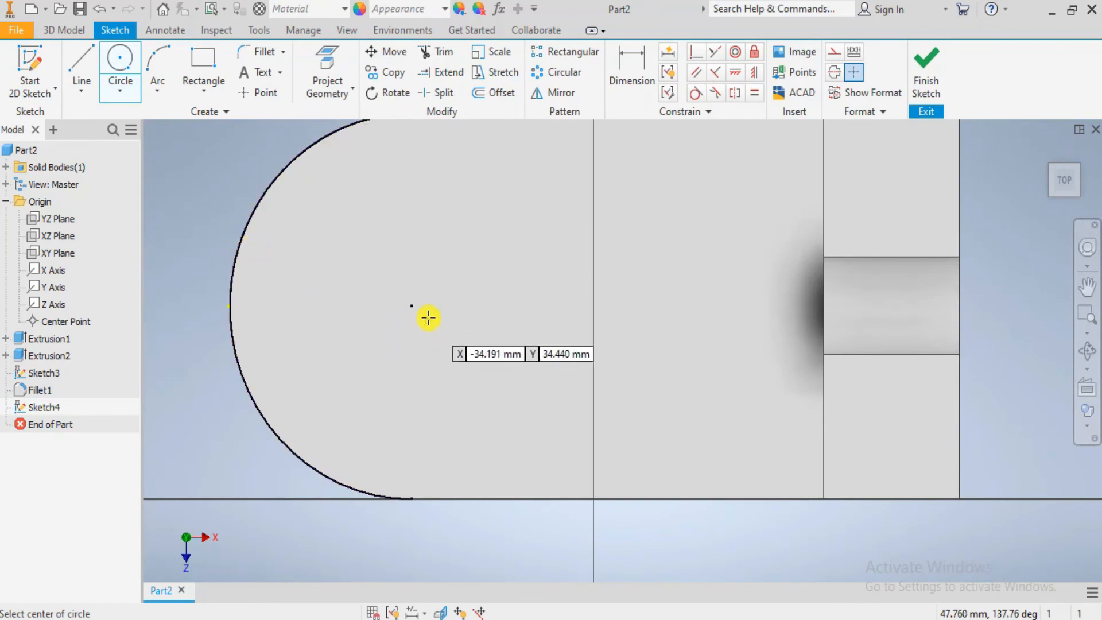
left_click(412, 305)
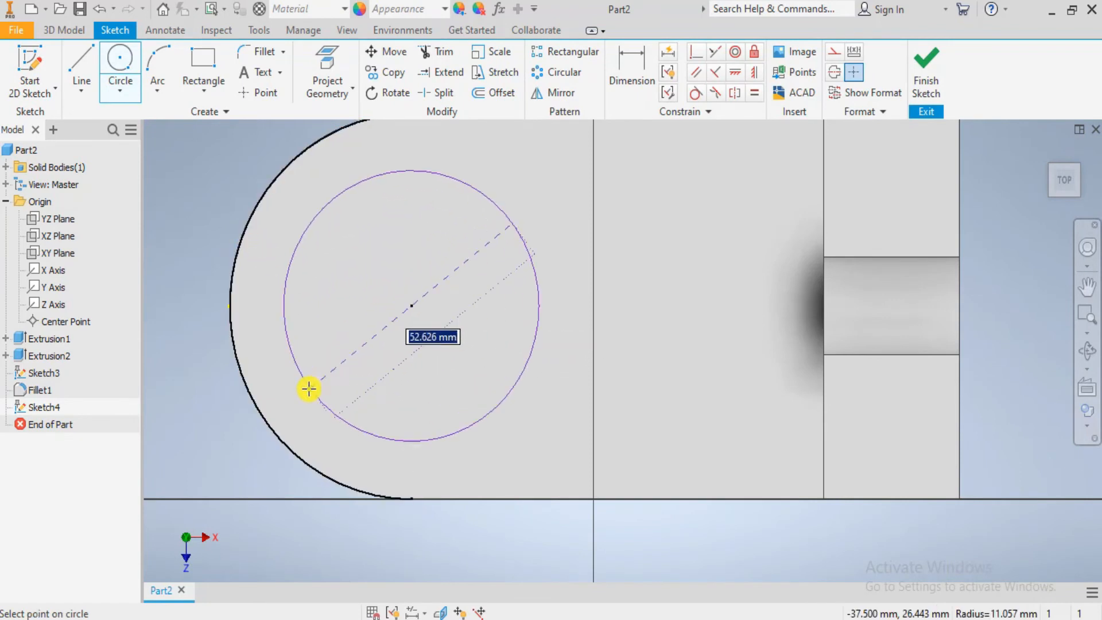
type("75")
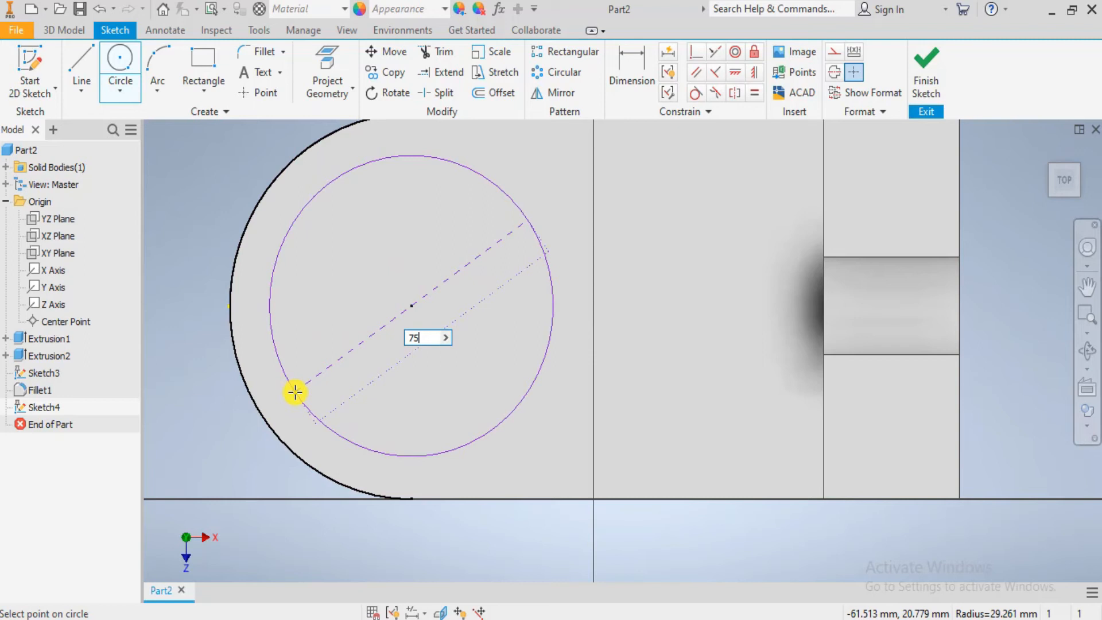
key("Return")
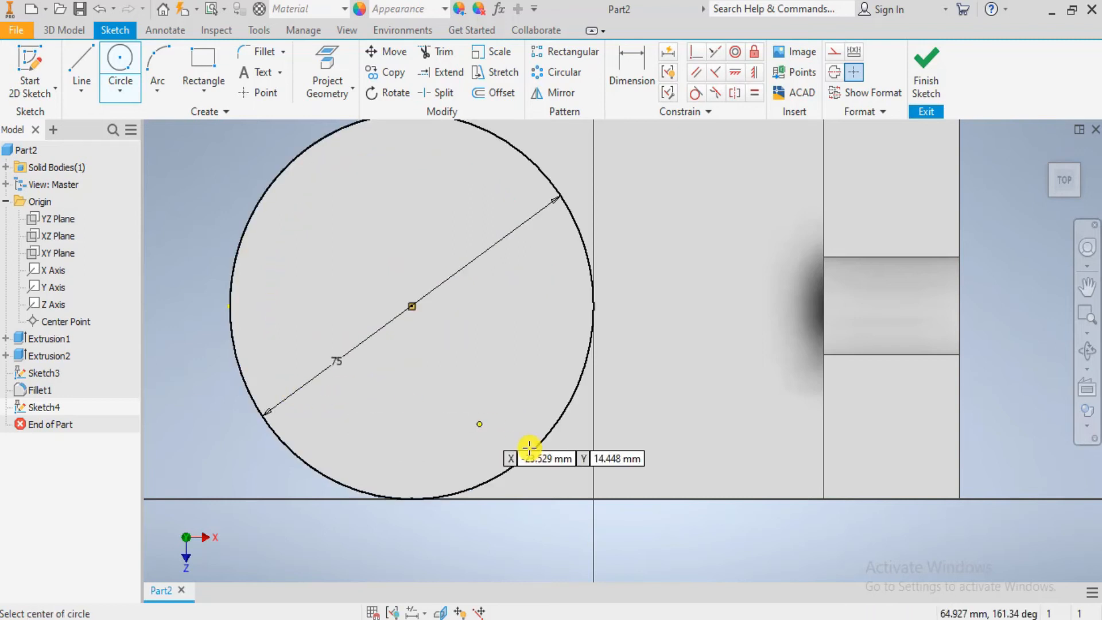
key("Escape")
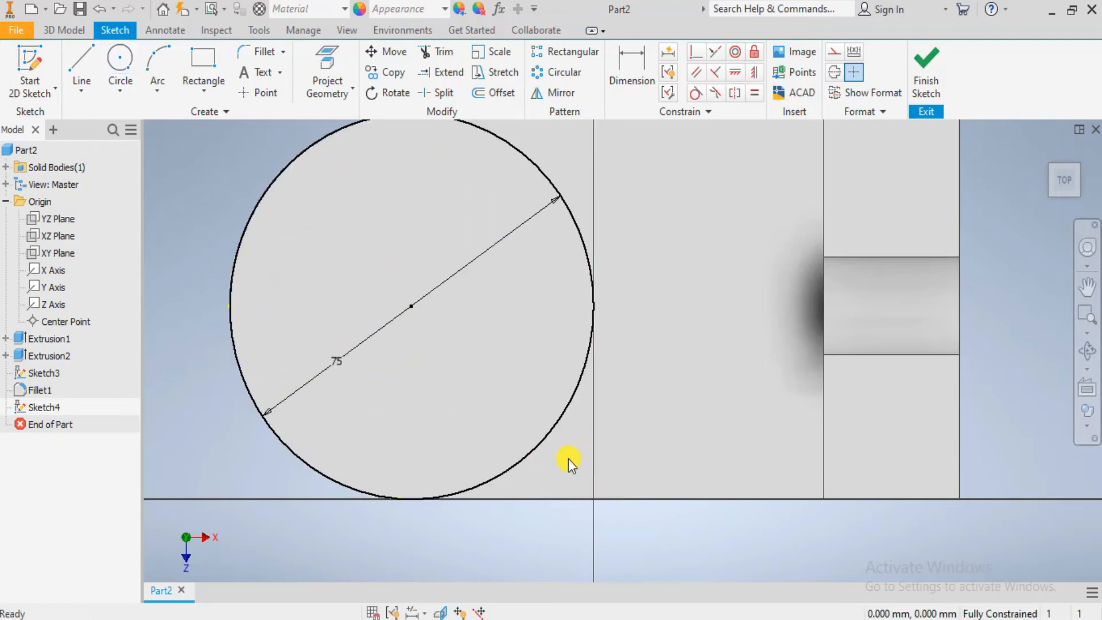
- Project the straight edges of the large block's top face into the sketch with Project Geometry
left_click(327, 64)
left_click(574, 432)
middle_click_drag(877, 374, 871, 517)
key("Escape")
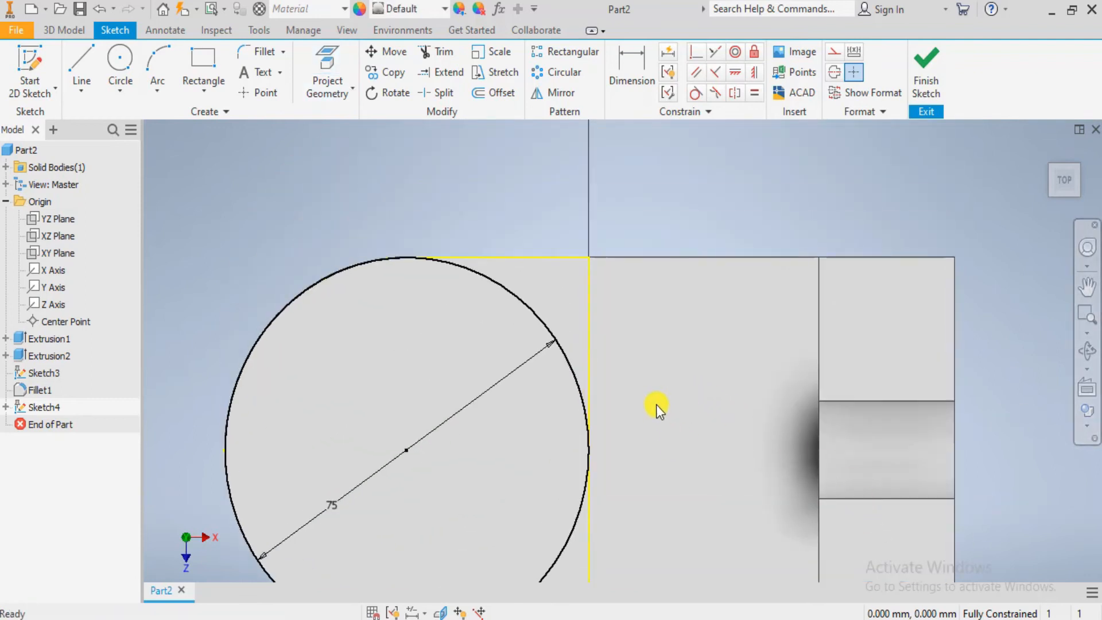
- Start a cut extrusion using the two corner regions between the 75 mm circle and the block's square end as profiles
scroll(656, 404, "down", 3)
middle_click_drag(628, 445, 602, 415, "shift")
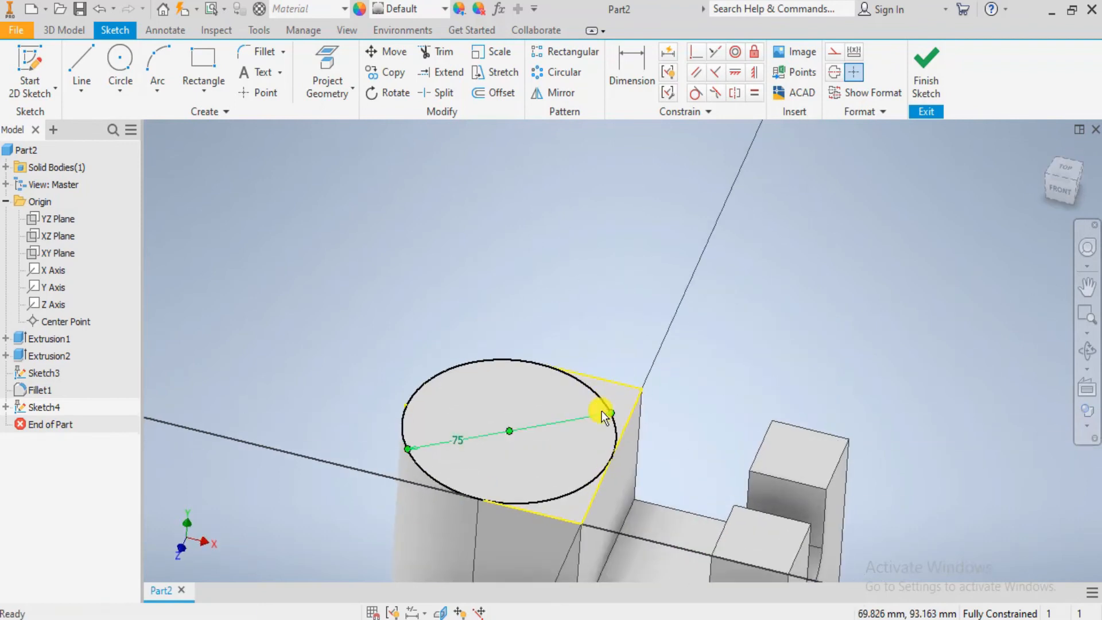
scroll(603, 415, "down", 4)
left_click(64, 30)
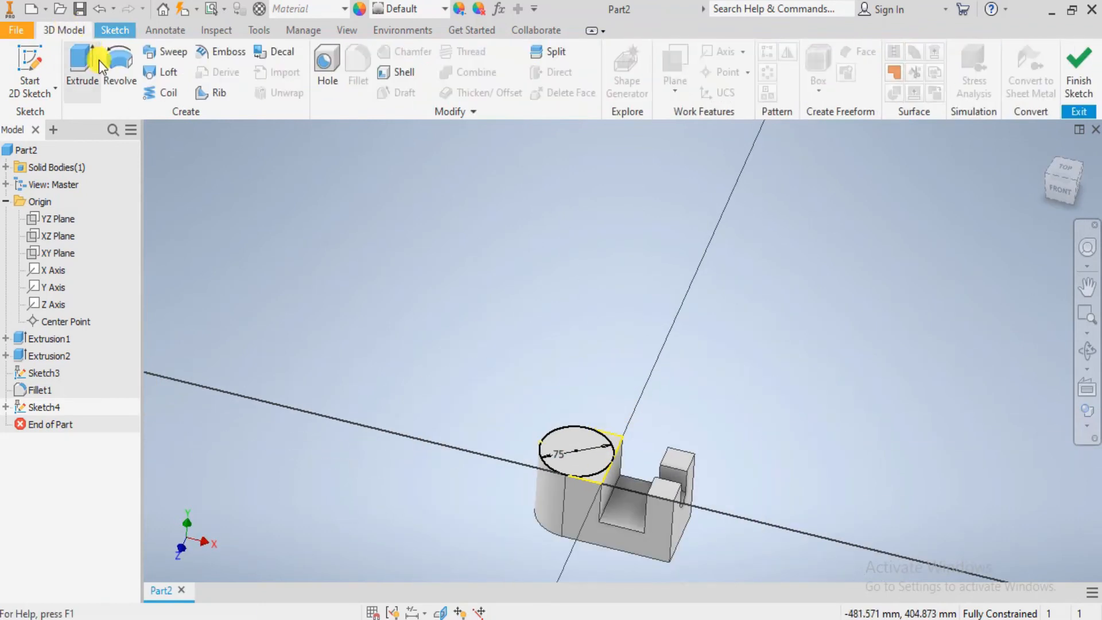
left_click(99, 60)
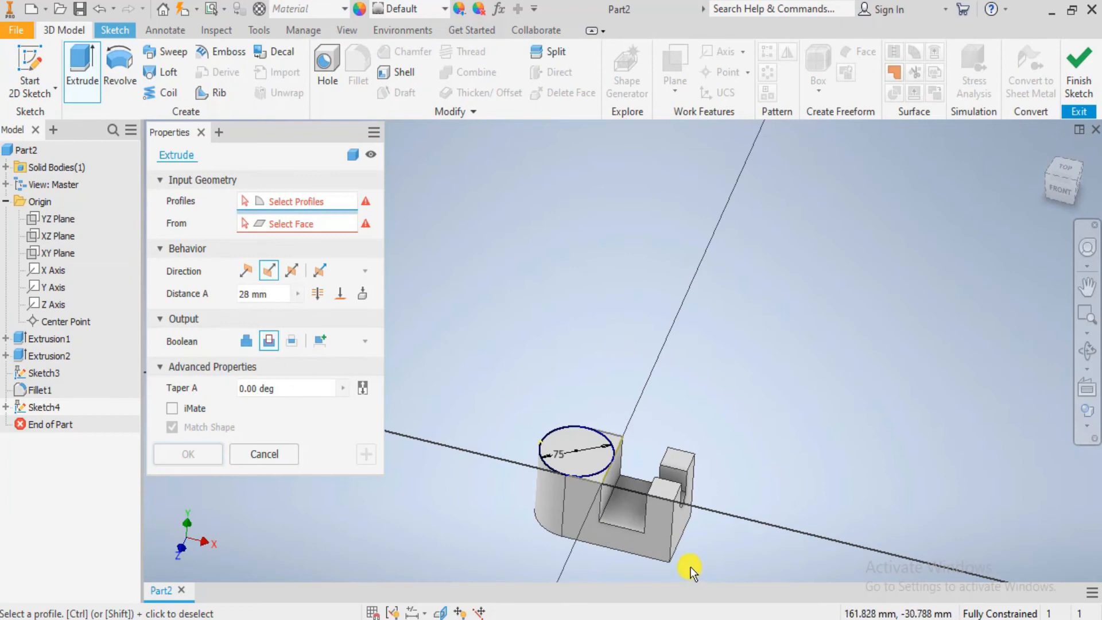
scroll(537, 395, "up", 5)
left_click(483, 400)
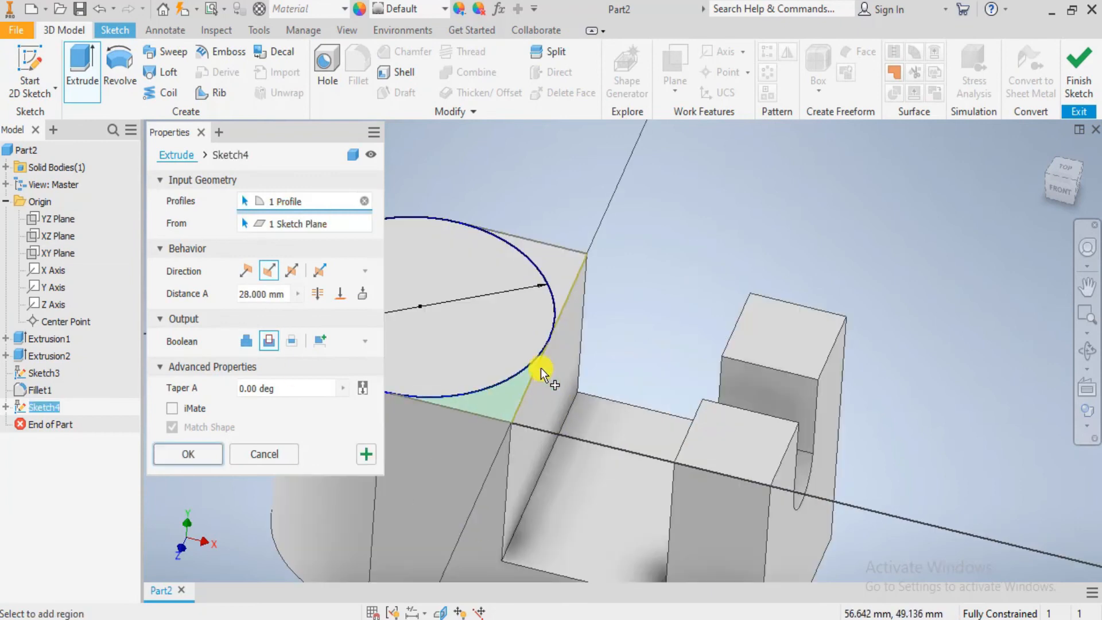
left_click(549, 271)
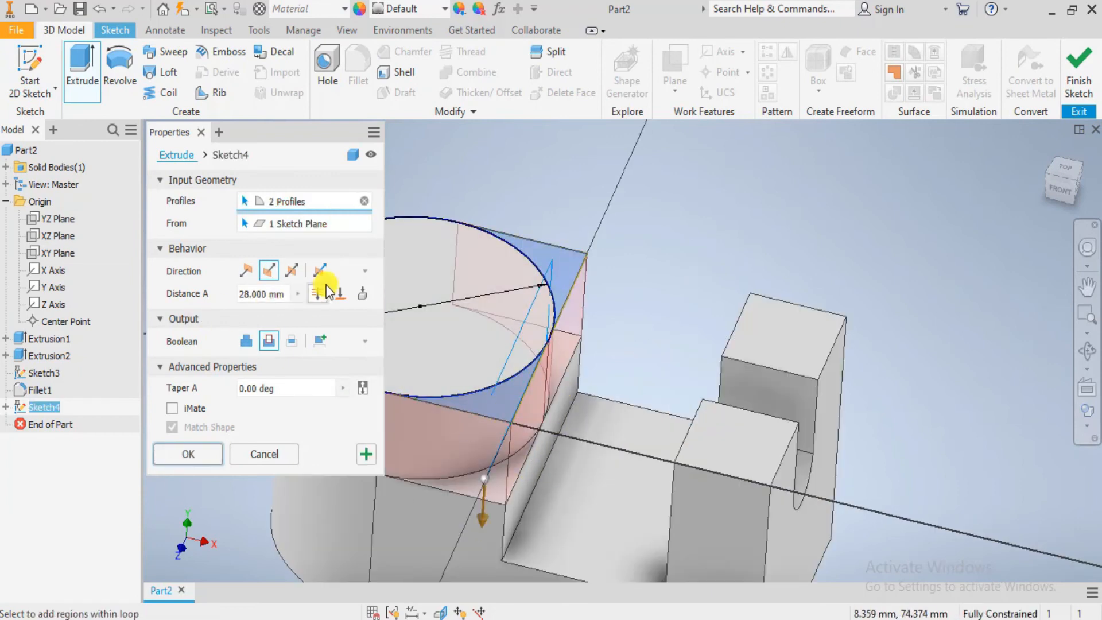
- End the corner cut at the floor face between the large block and the slotted upright, and apply it
left_click(356, 294)
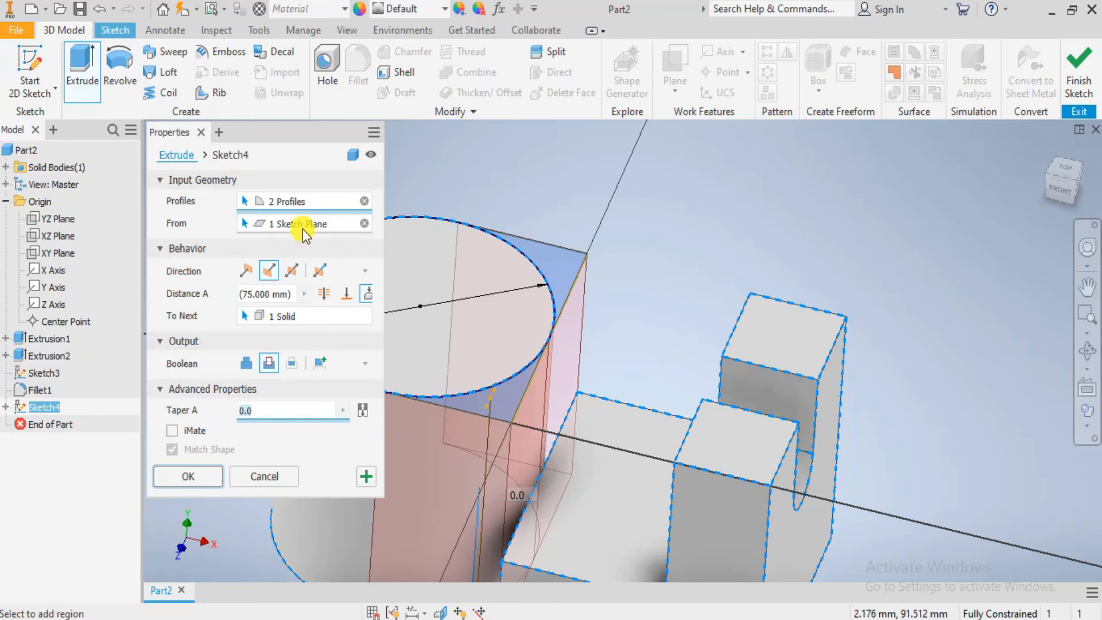
left_click(344, 295)
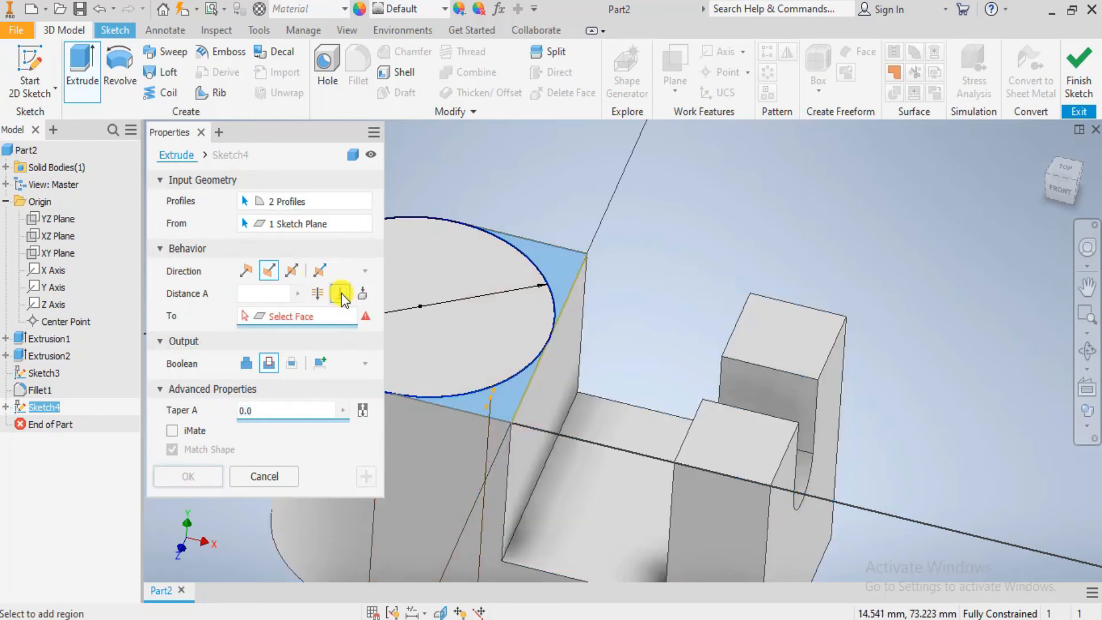
left_click(645, 480)
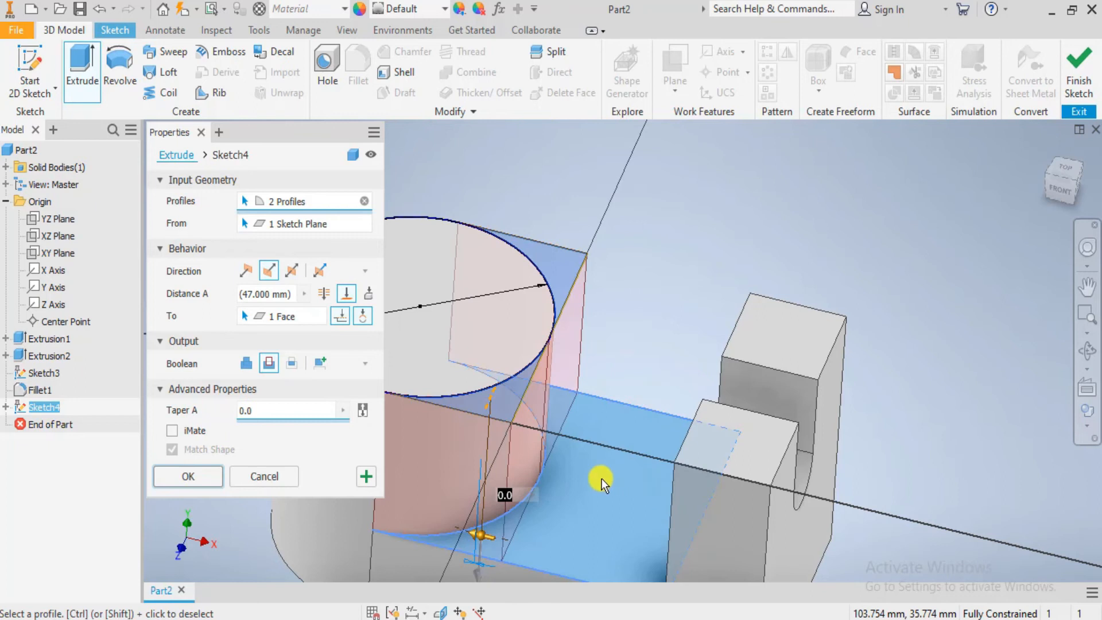
left_click(190, 477)
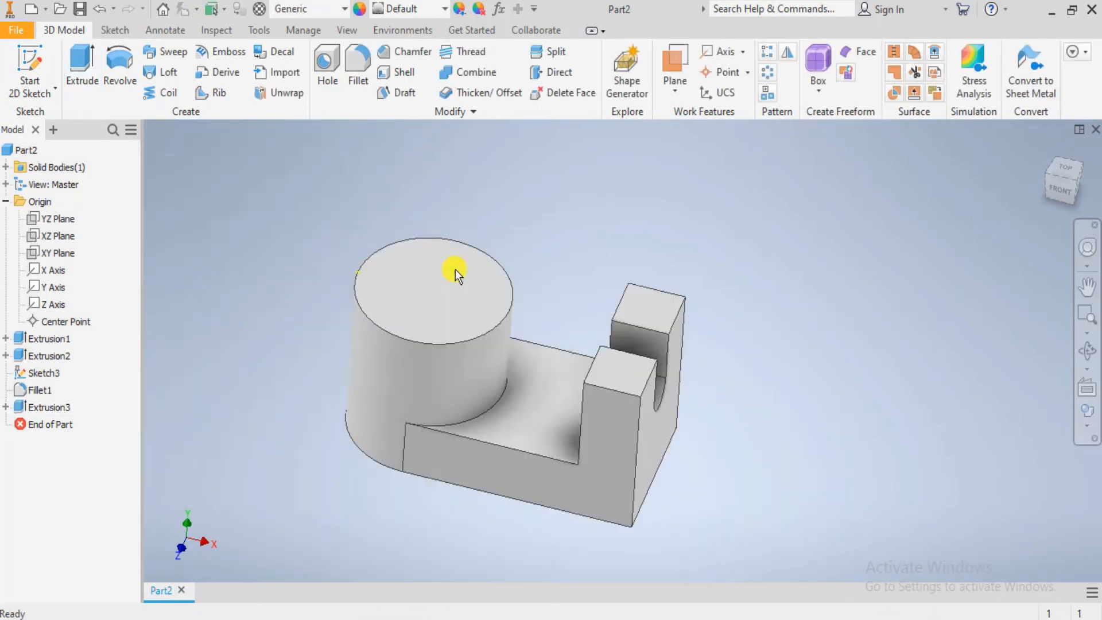
- Switch to the Photos drawing, check the cylinder's bore diameters and counterbore depths, and return to Inventor
middle_click_drag(456, 314, 490, 425)
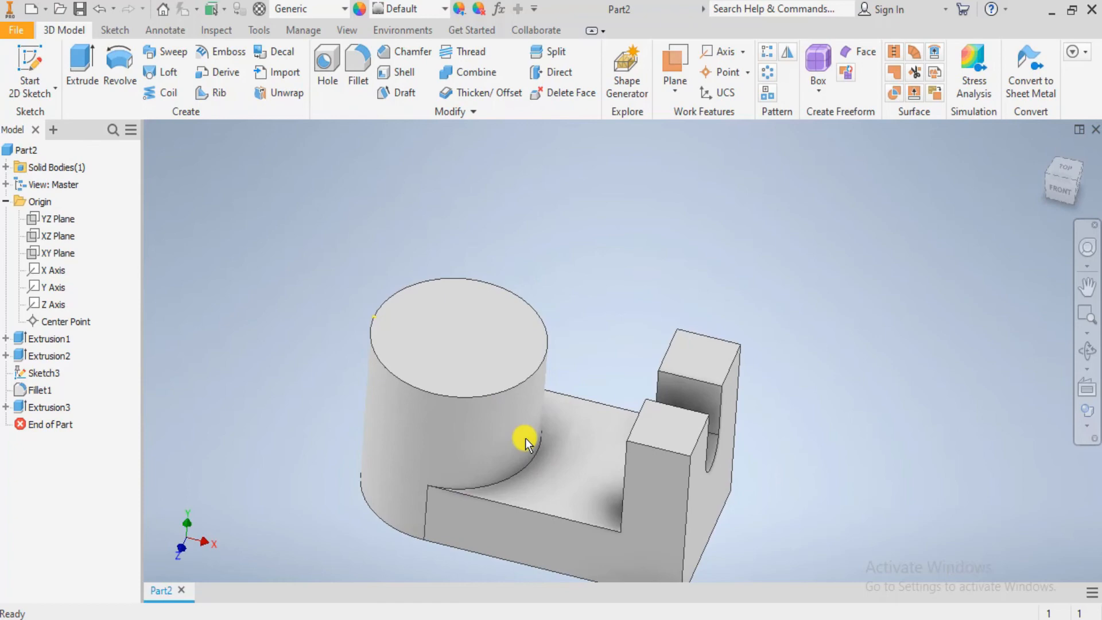
key("alt+Tab")
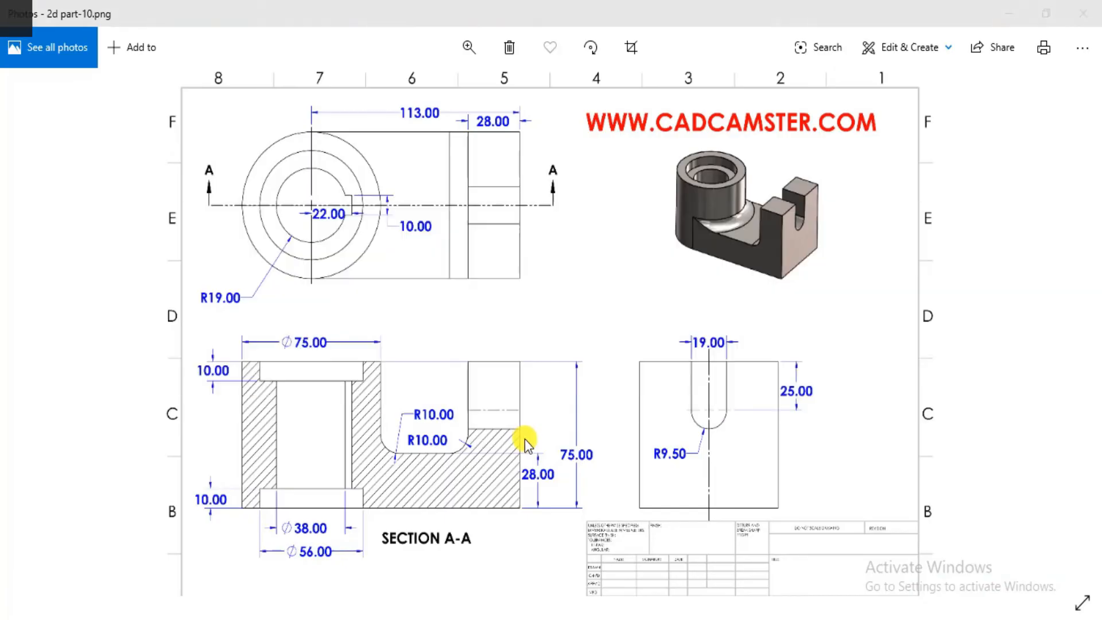
key("alt+Tab")
key("alt+Tab")
key("alt+Tab")
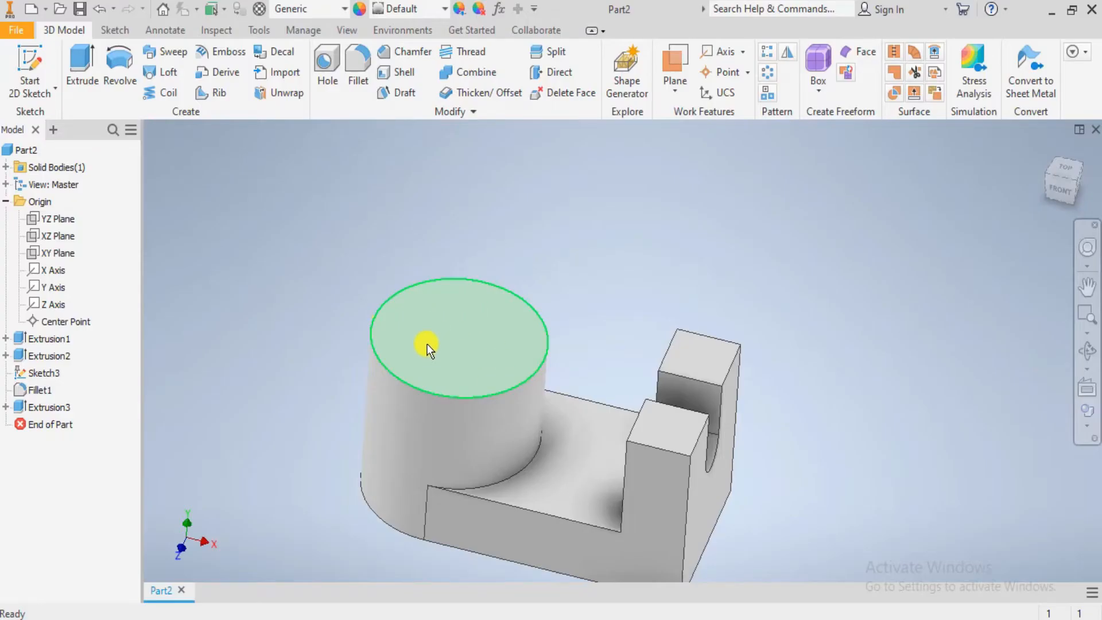
key("alt+Tab")
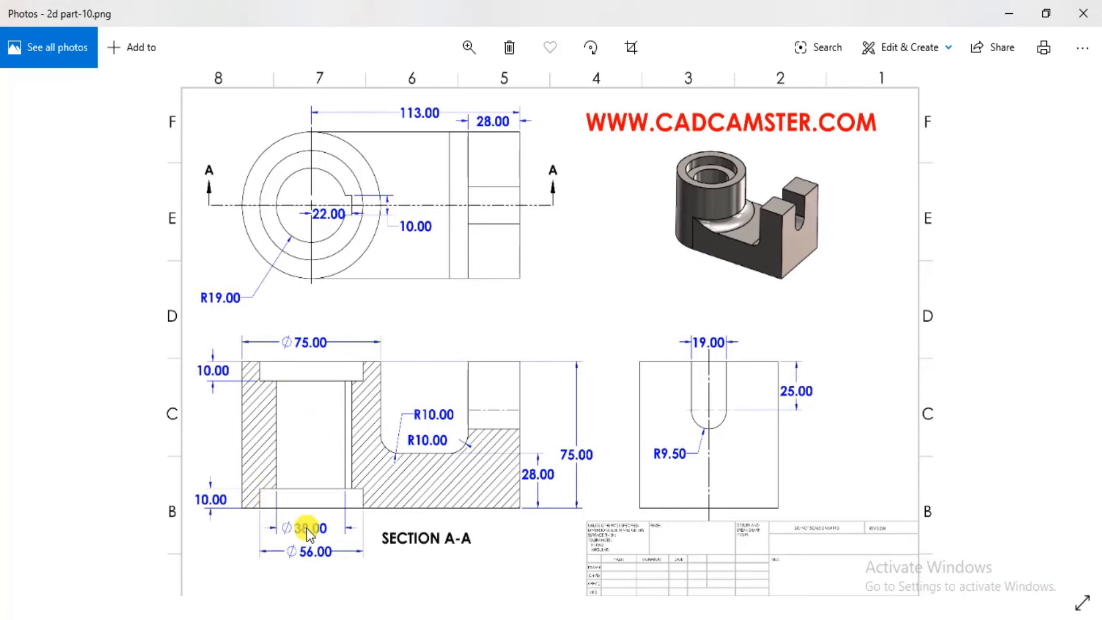
key("alt+Tab")
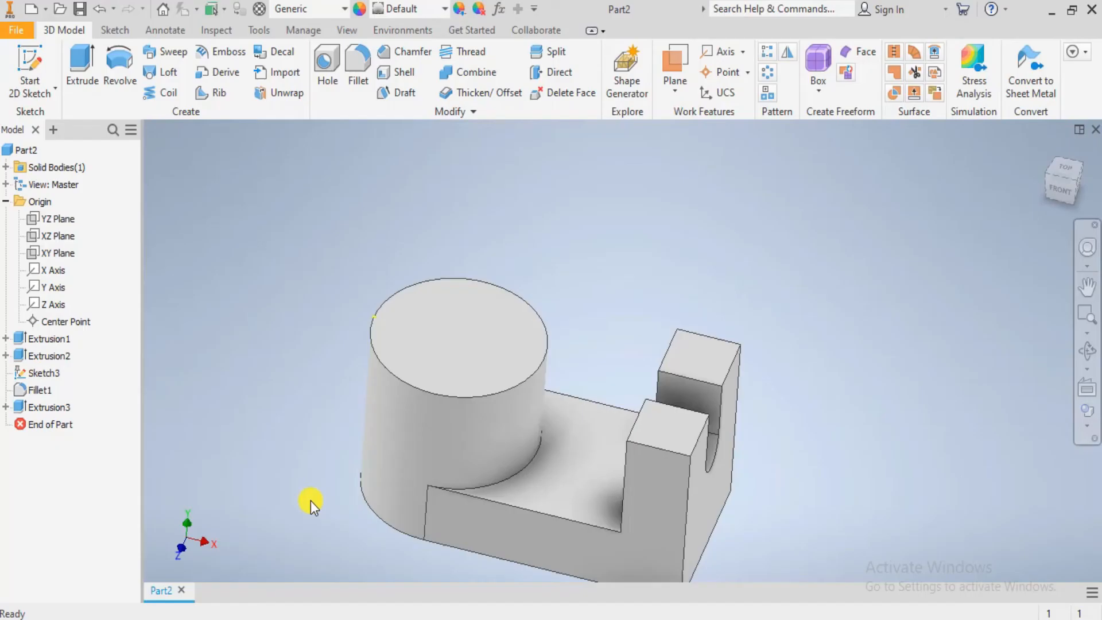
- Start a new sketch on the cylinder's top face, viewed face-on
left_click(414, 363)
left_click(1087, 409)
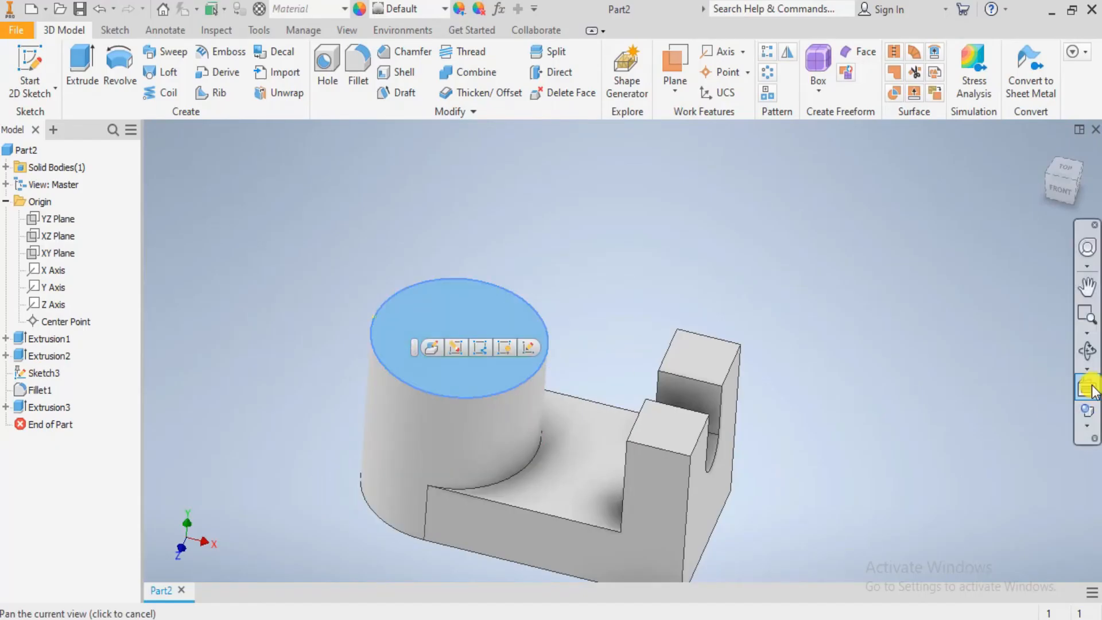
left_click(20, 60)
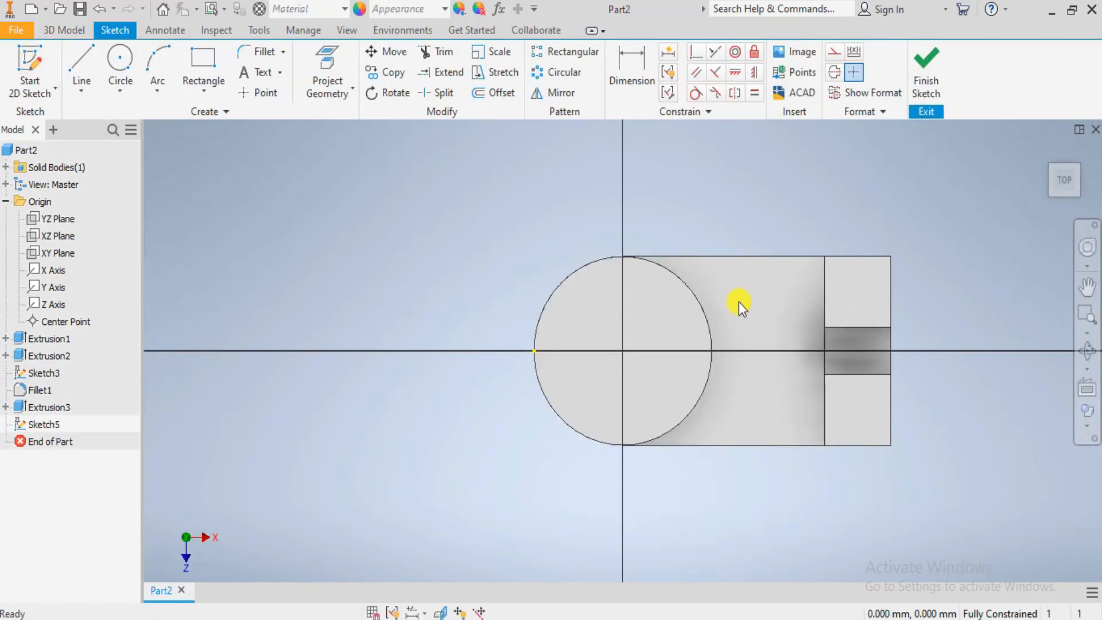
middle_click_drag(739, 302, 642, 305)
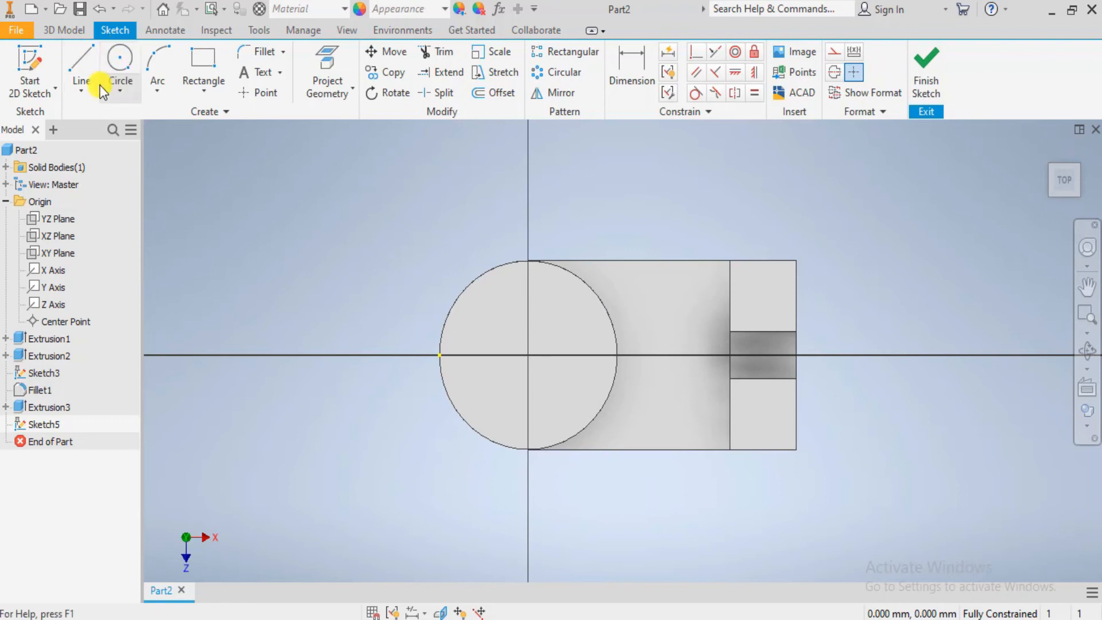
- Check the counterbore in the Photos drawing and draw a 56 mm diameter circle centred on the cylinder's top face
left_click(120, 57)
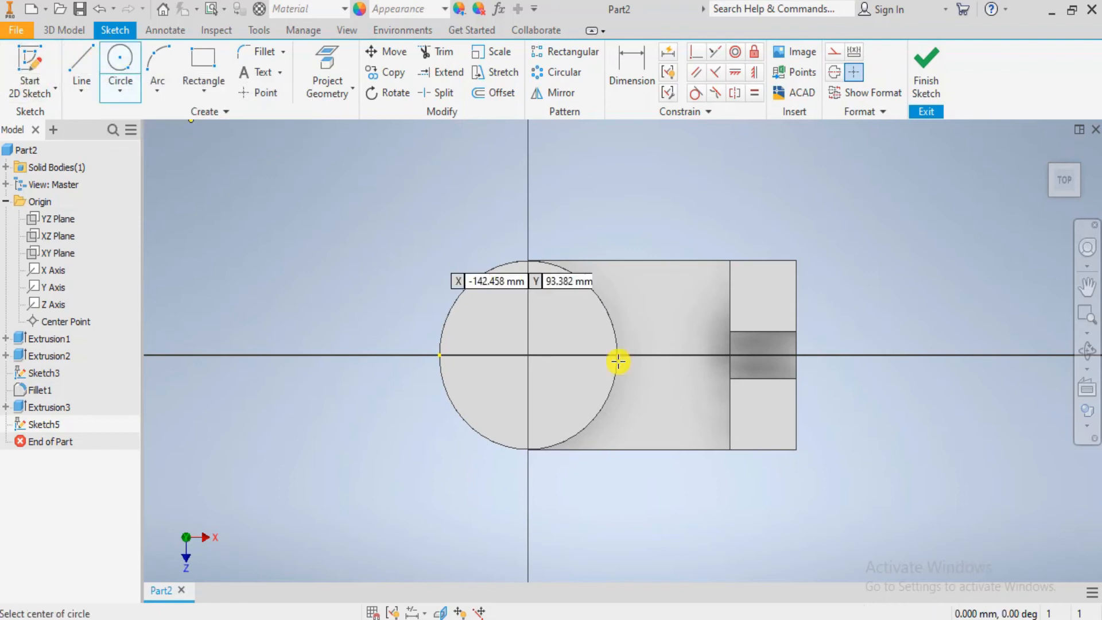
scroll(615, 367, "up", 4)
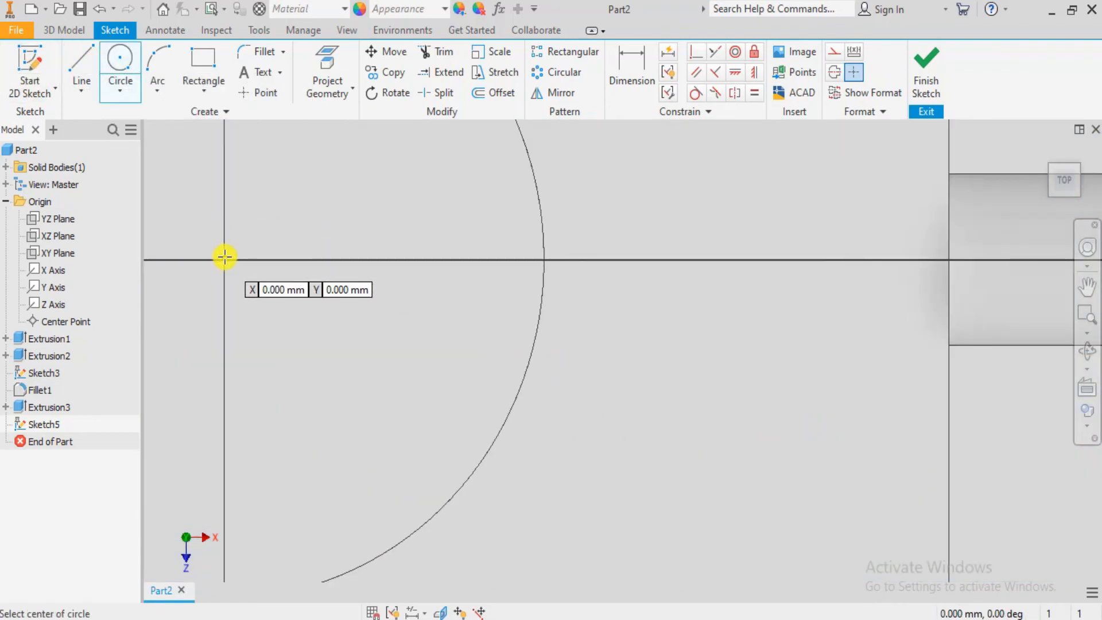
key("alt+Tab")
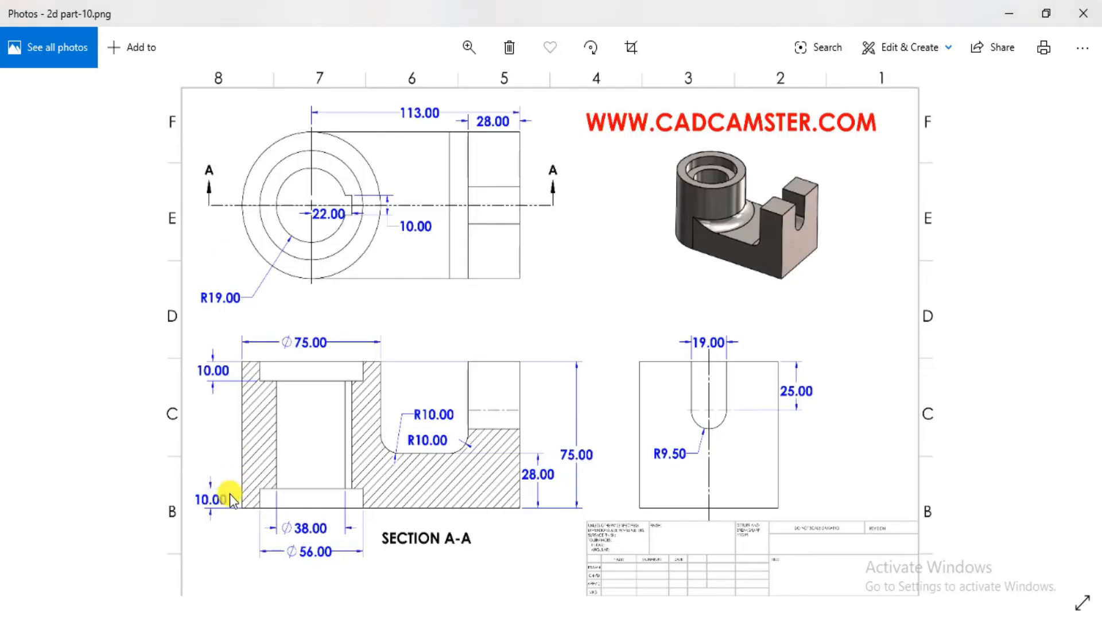
key("alt+Tab")
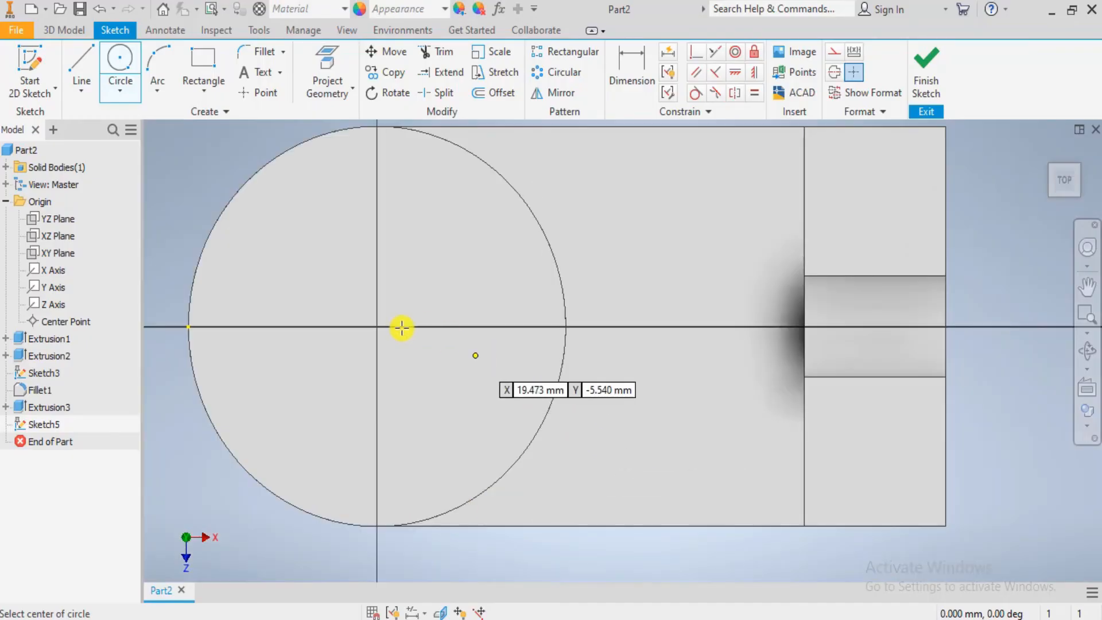
left_click(377, 325)
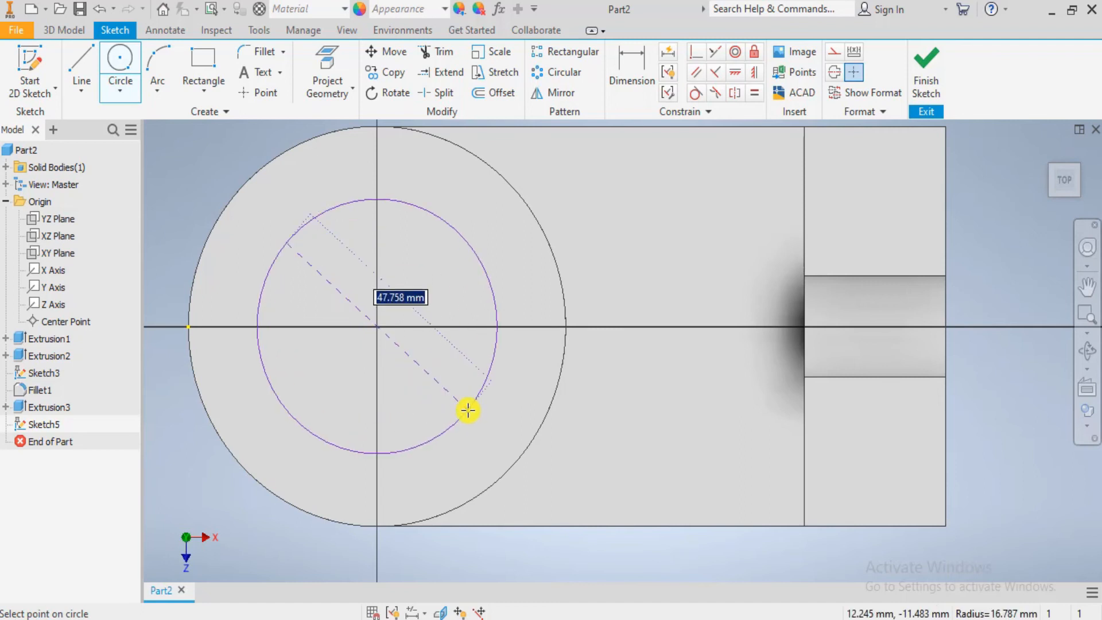
type("56")
key("Return")
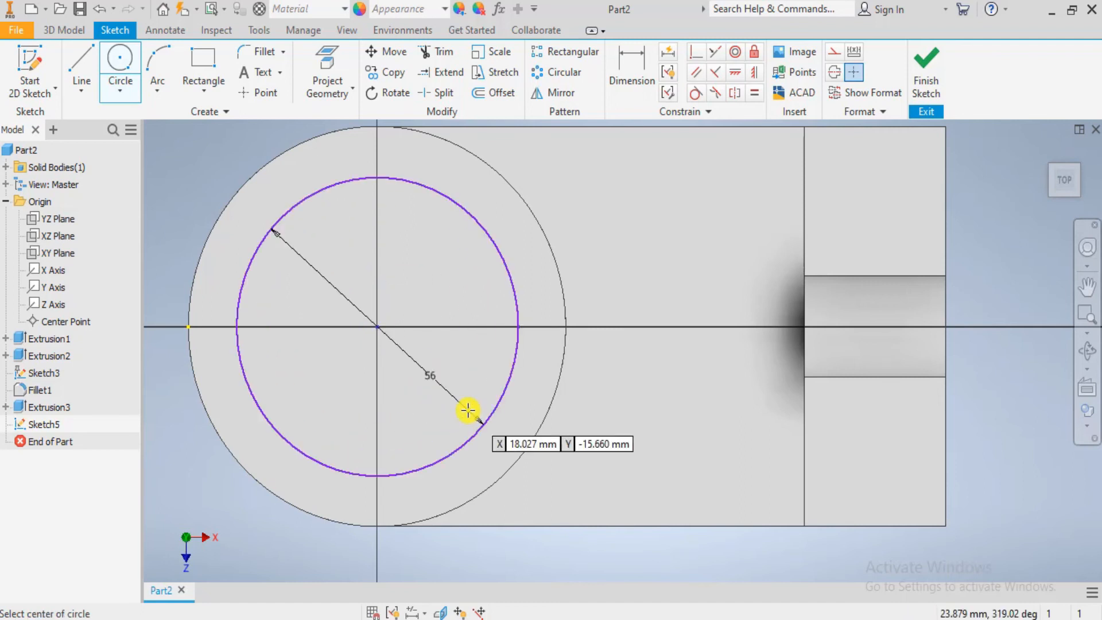
- Draw a 38 mm diameter circle concentric with the 56 mm circle on the cylinder's top face
left_click(378, 327)
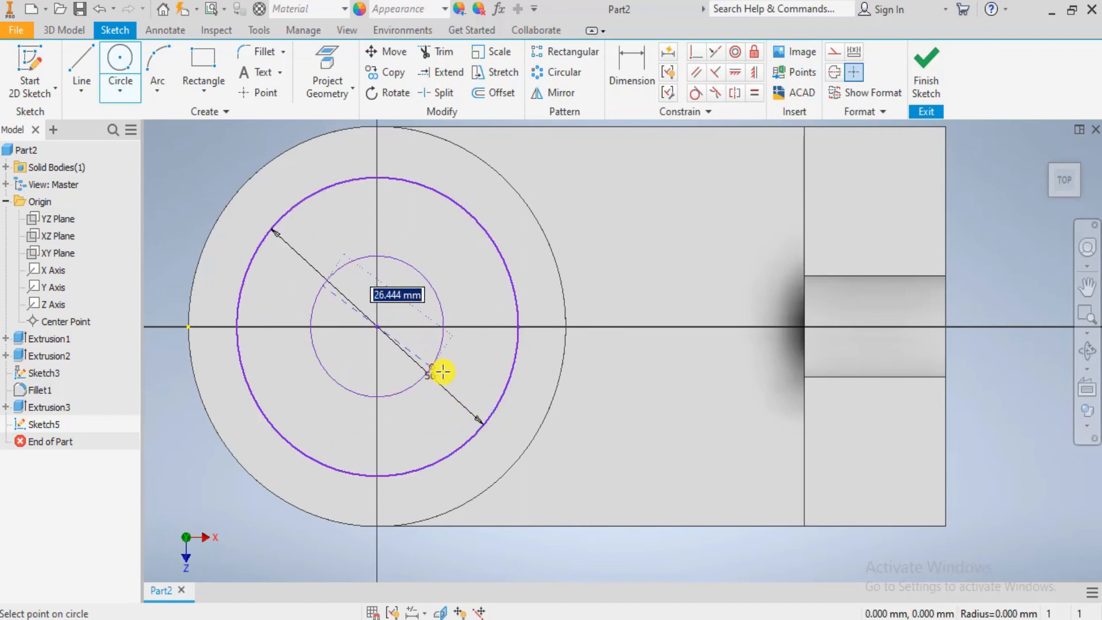
type("38")
key("Return")
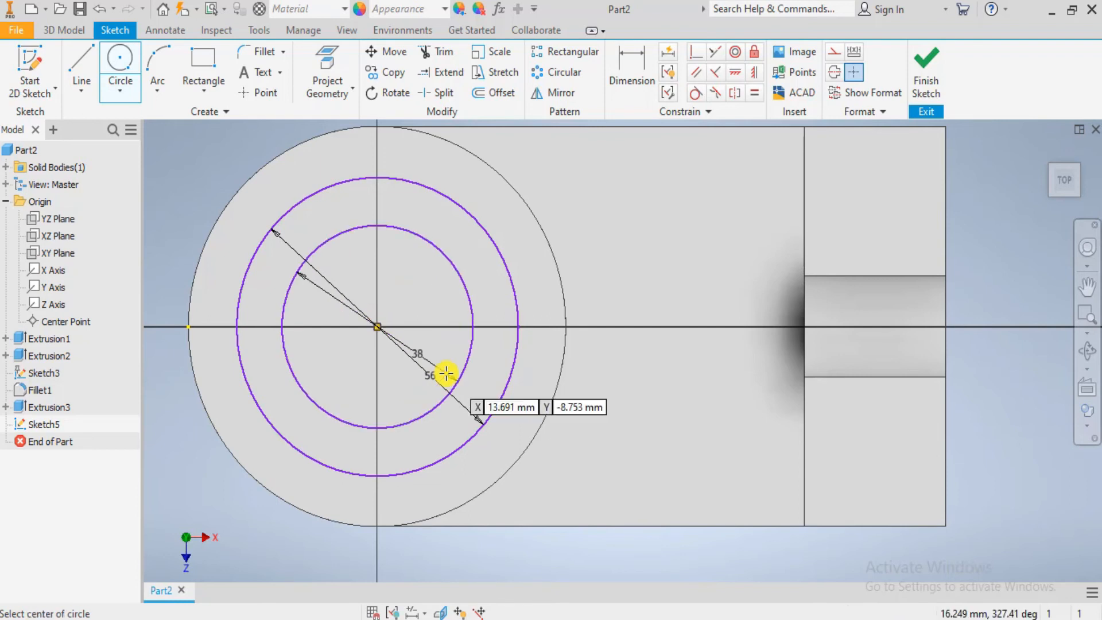
scroll(445, 379, "down", 2)
key("Escape")
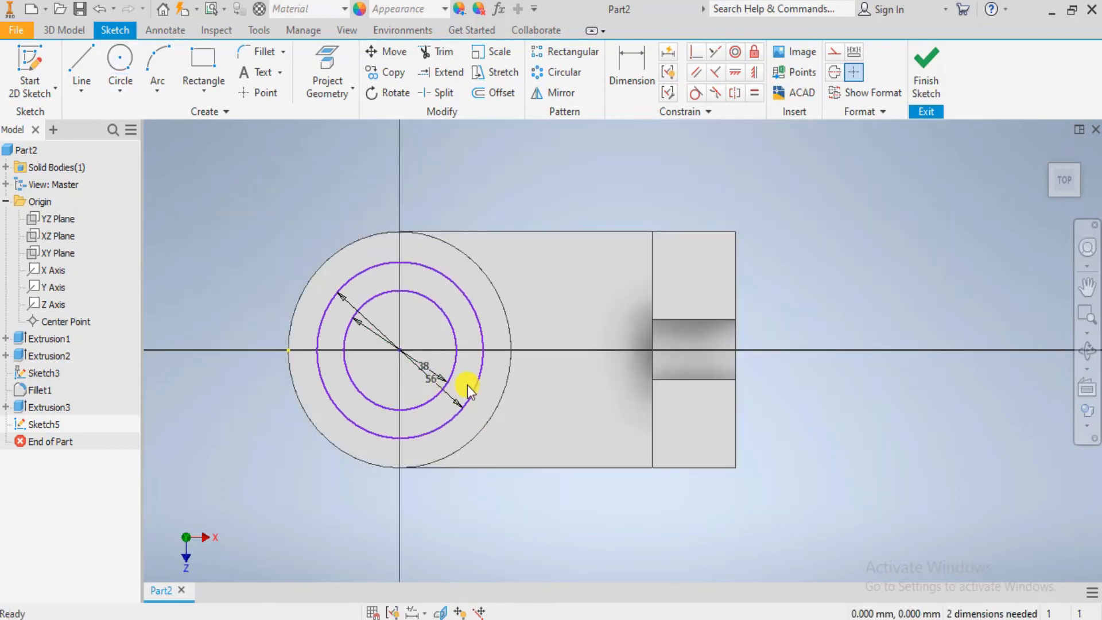
- Try to apply a concentric constraint between the two sketched circles and the cylinder's outer edge
scroll(416, 426, "up", 2)
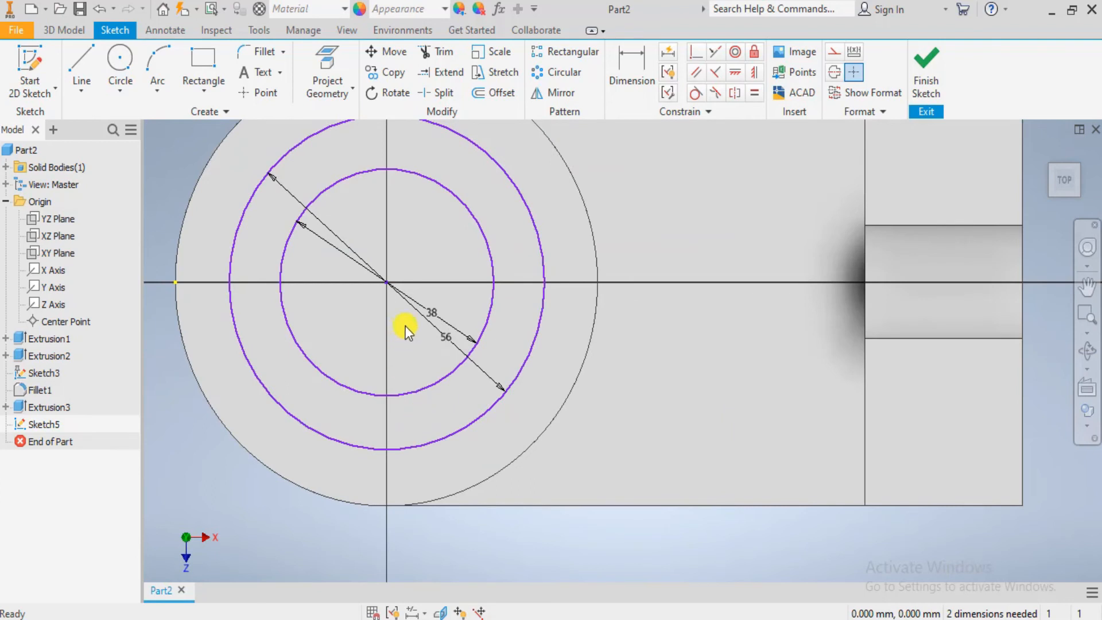
left_click(540, 331)
left_click(511, 327, "ctrl")
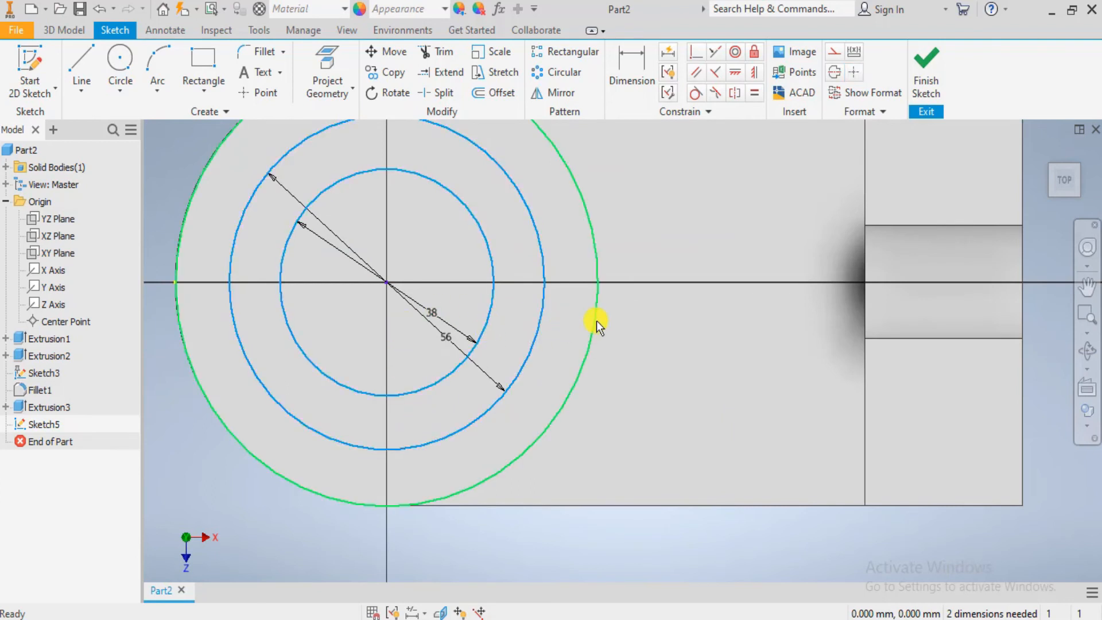
left_click(597, 321, "ctrl")
left_click(736, 56)
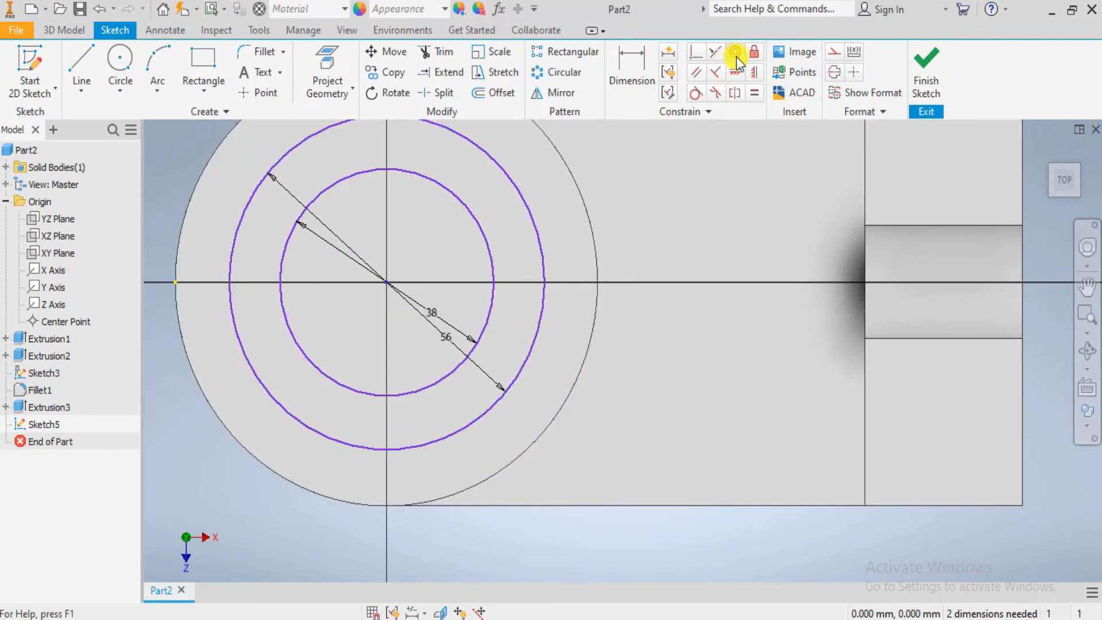
scroll(631, 241, "up", 2)
middle_click_drag(540, 270, 527, 301)
left_click(508, 296)
left_click(471, 295)
left_click(399, 308)
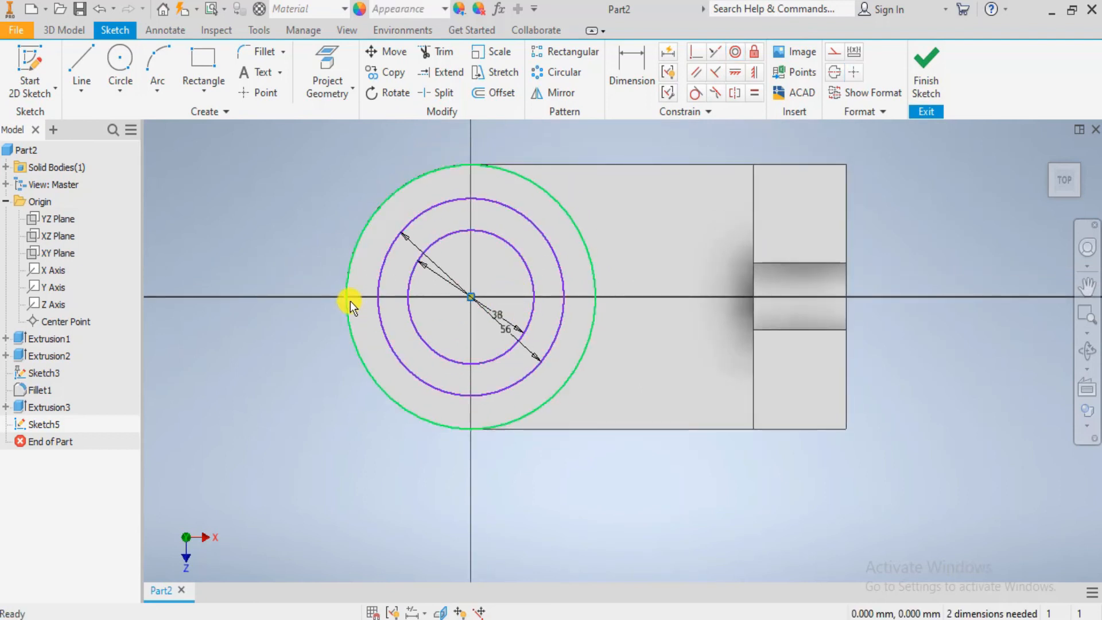
left_click(469, 298)
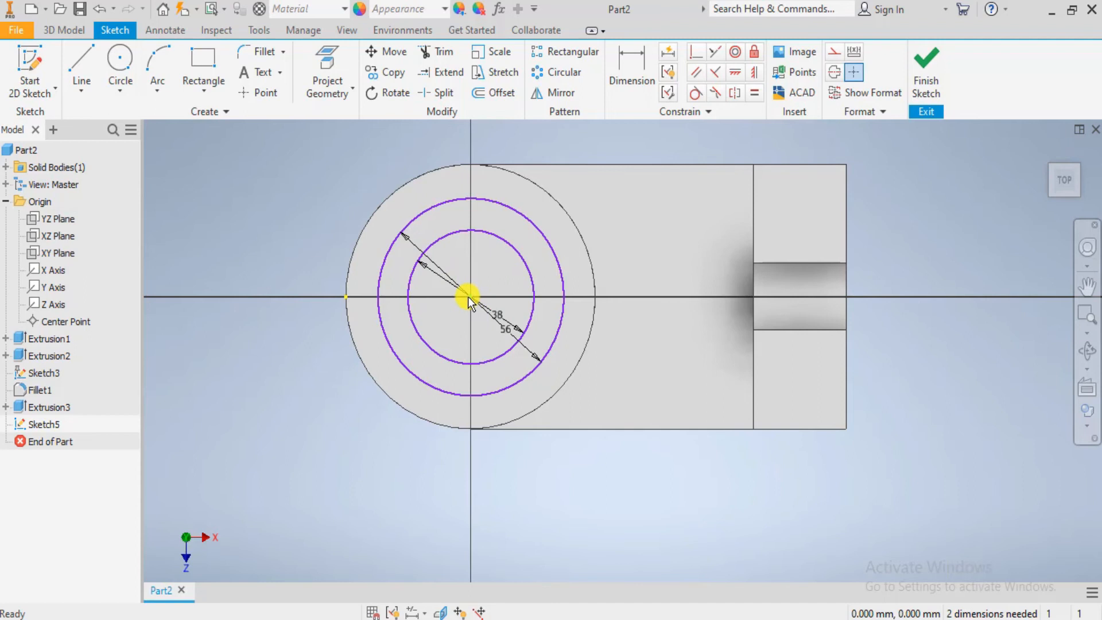
- Apply a horizontal constraint to the circles' shared centre point and check how the circles can still move
mouse_move(468, 302)
left_mouse_down()
mouse_move(479, 313)
mouse_move(468, 301)
left_mouse_up()
left_click(450, 309)
left_click(735, 72)
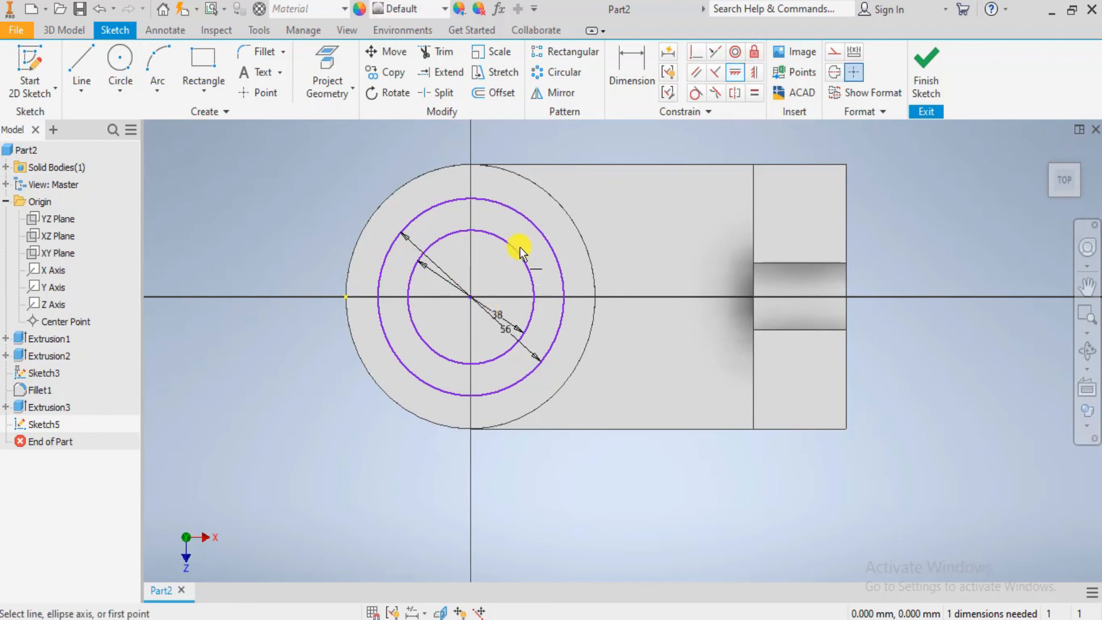
left_click(477, 297)
left_click(472, 297)
key("Escape")
mouse_move(470, 299)
left_mouse_down()
mouse_move(450, 298)
mouse_move(573, 300)
mouse_move(471, 299)
left_mouse_up()
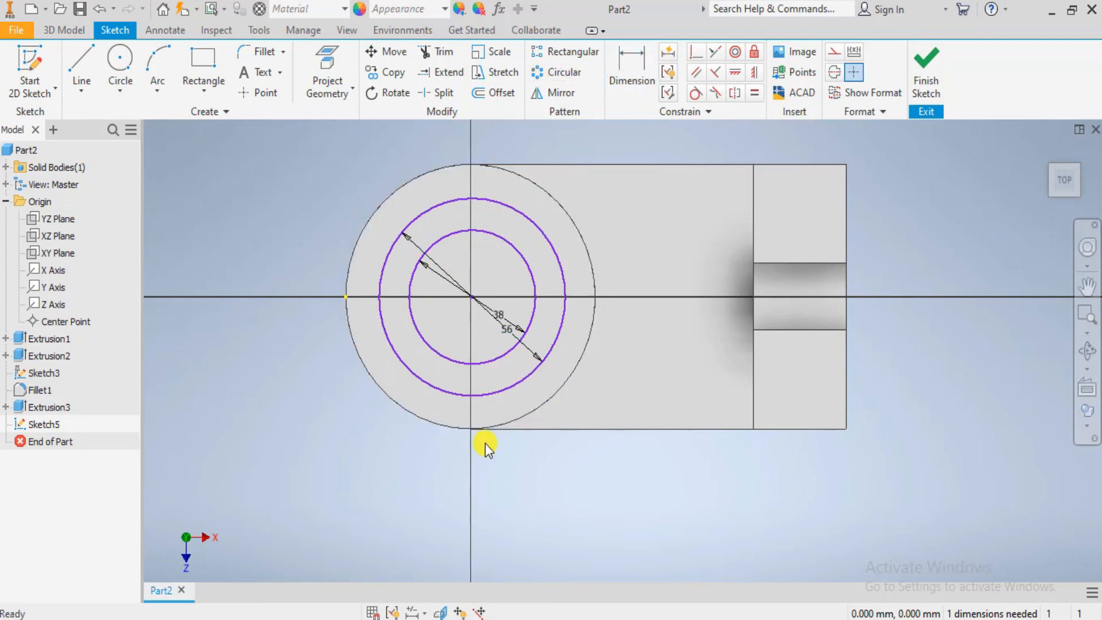
left_click(471, 297)
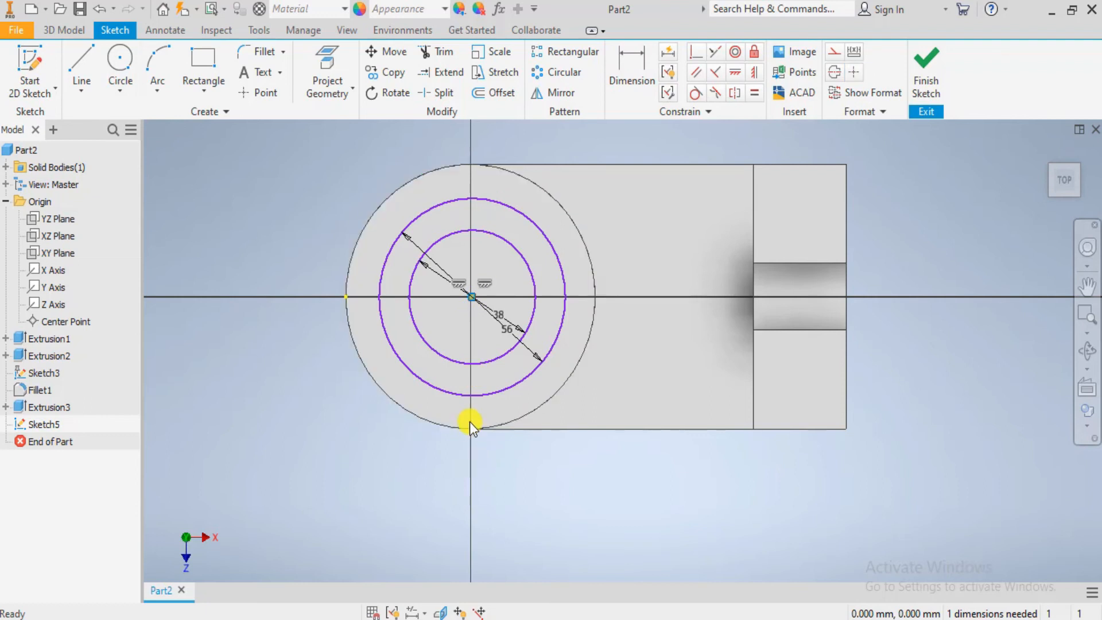
left_click(481, 396)
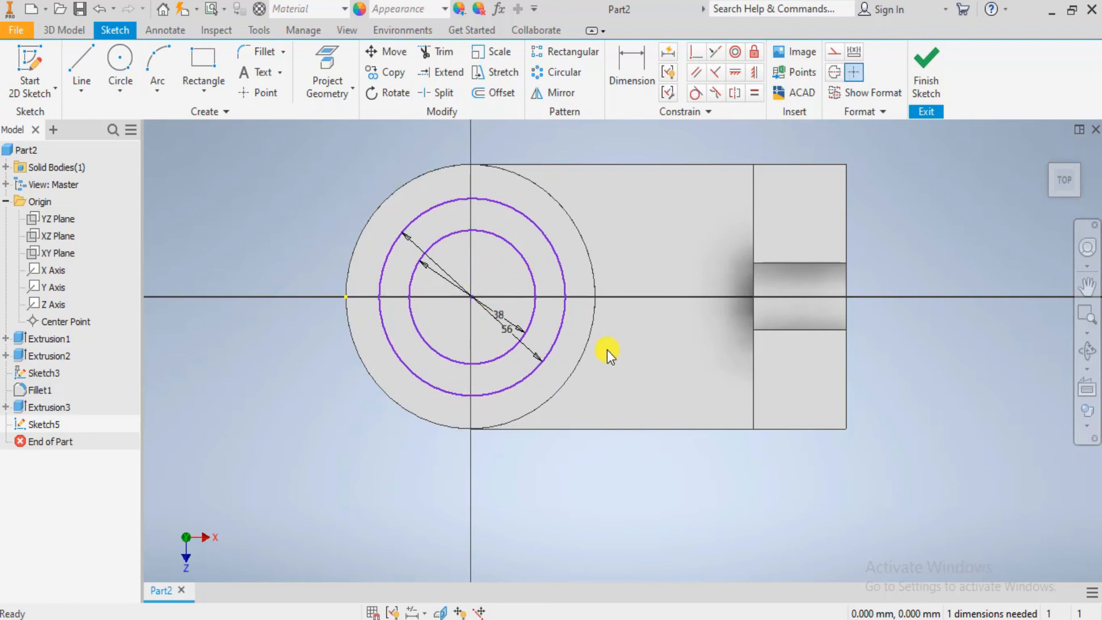
- Dimension the horizontal distance from the circles' centre to the slotted upright's outer edge and set it to 113 mm
left_click(633, 75)
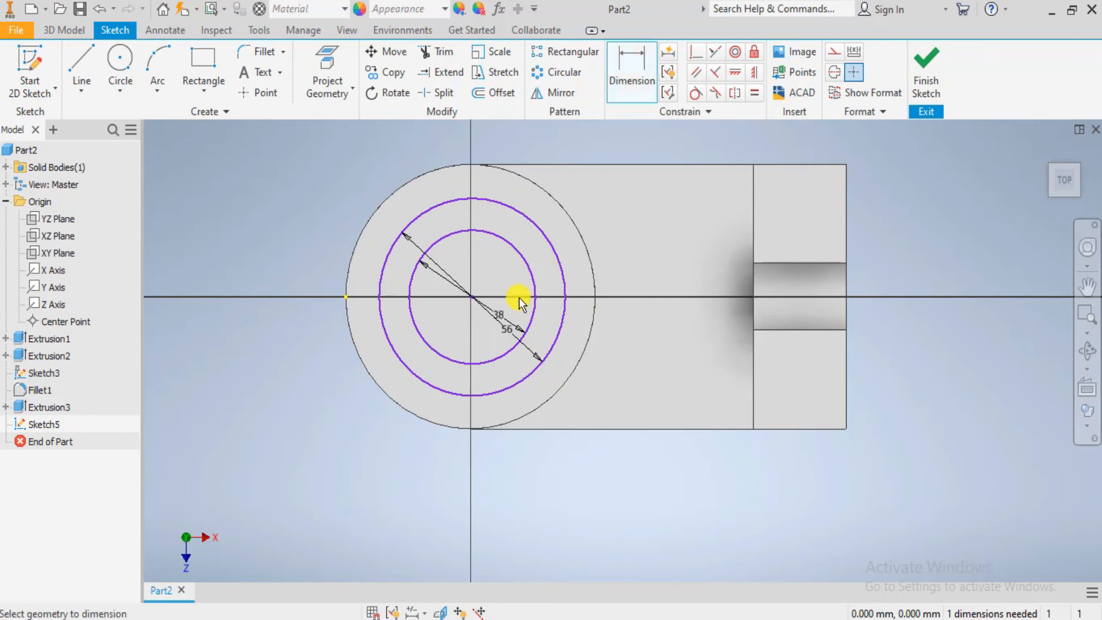
left_click(477, 298)
left_click(845, 347)
left_click(661, 482)
type("133")
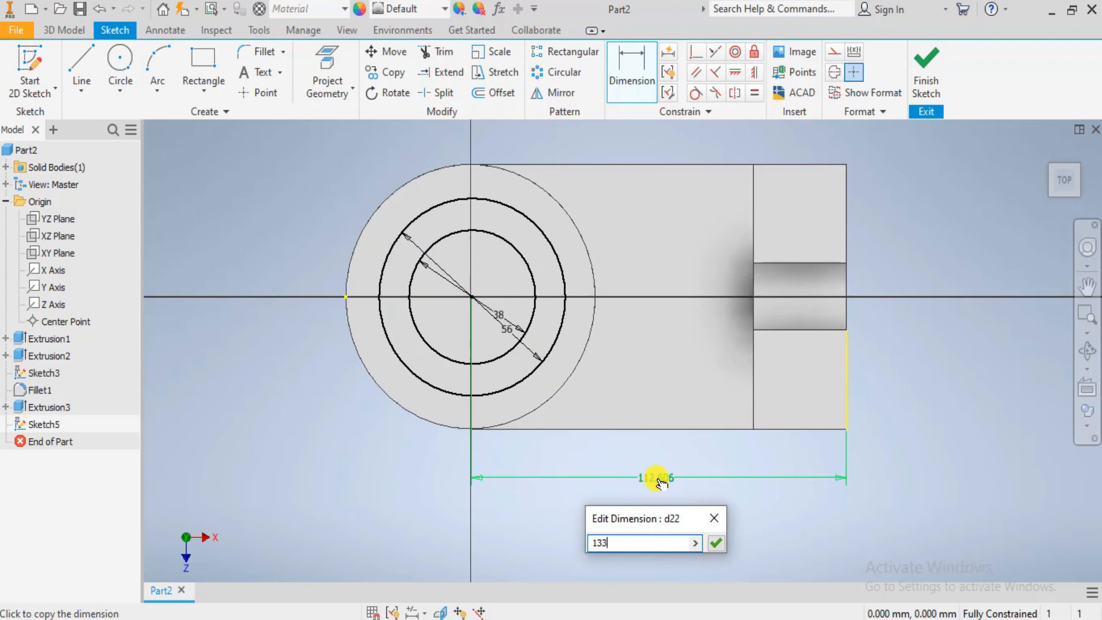
key("Return")
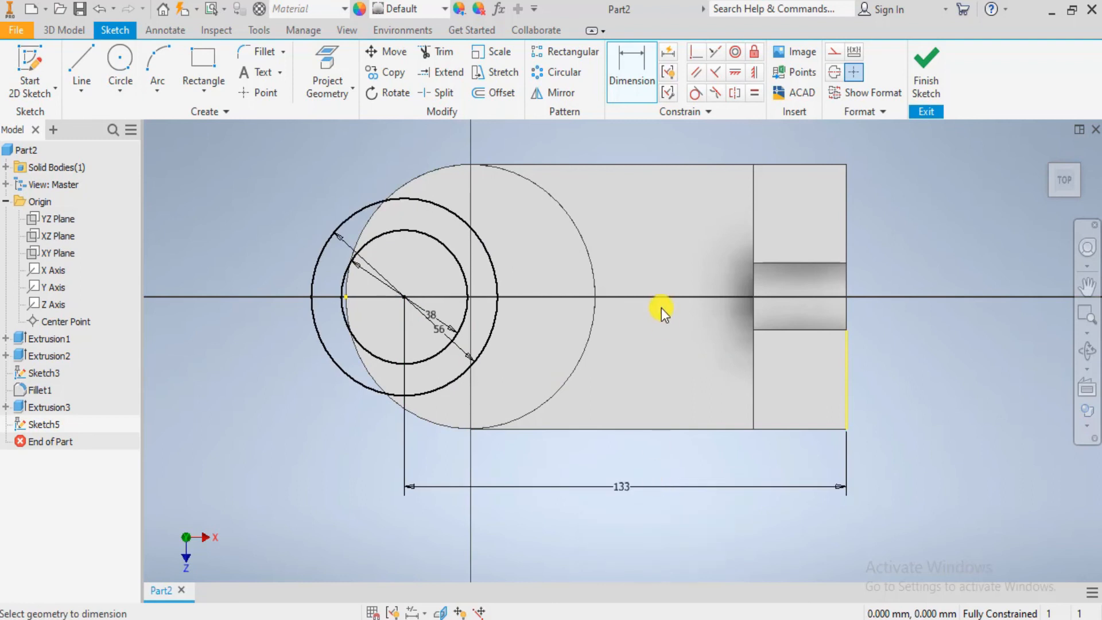
double_click(629, 493)
type("1")
key("Return")
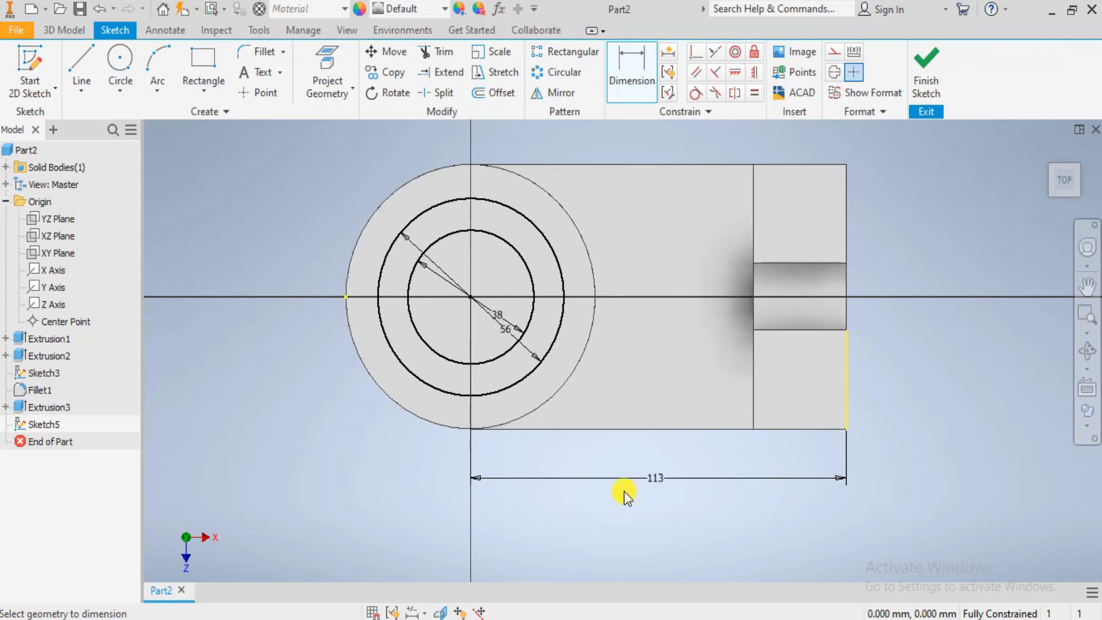
scroll(655, 433, "down", 3)
key("Escape")
- Start an Extrude cut into the cylinder, using both the ring and the inner circle as profiles
mouse_move(648, 420)
middle_mouse_down()
mouse_move(612, 430)
mouse_move(576, 395)
mouse_move(568, 418)
middle_mouse_up()
scroll(568, 417, "up", 3)
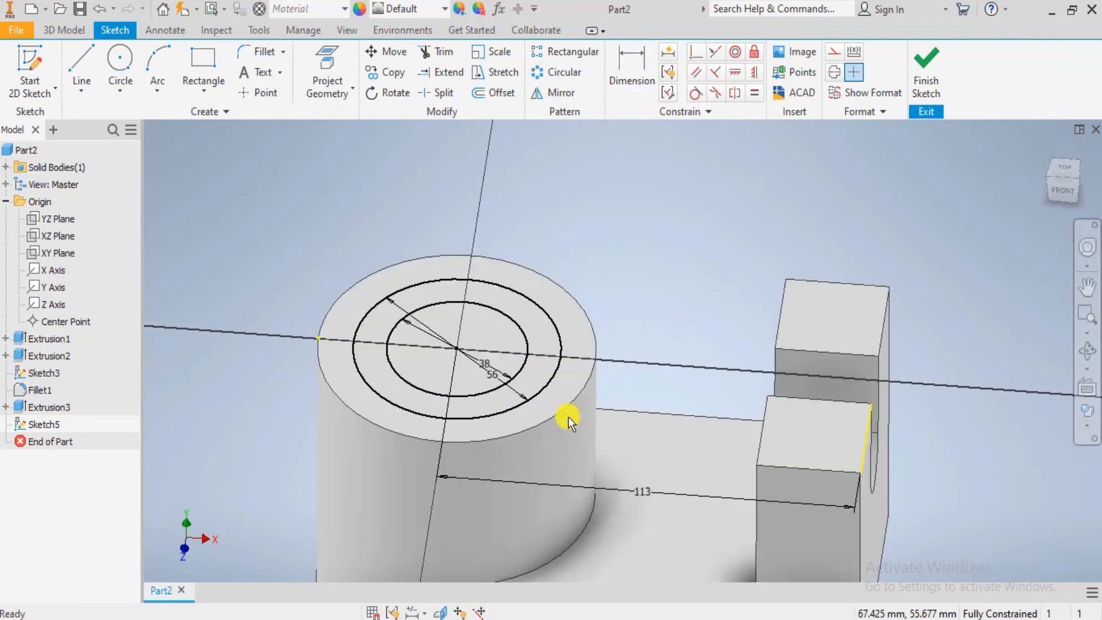
left_click(77, 35)
left_click(86, 60)
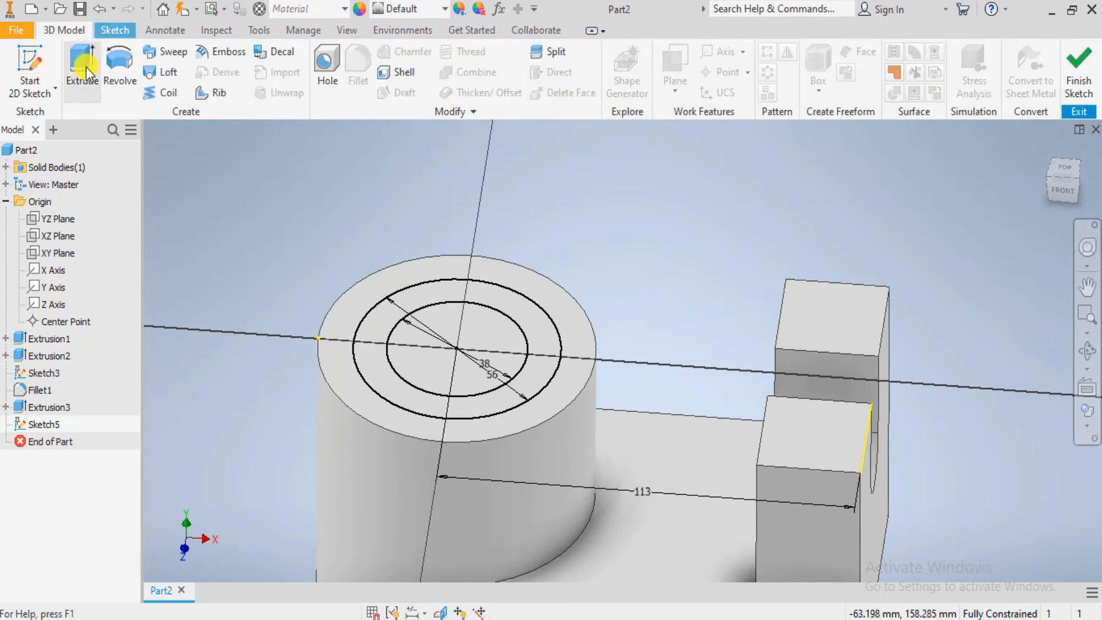
scroll(449, 355, "up", 3)
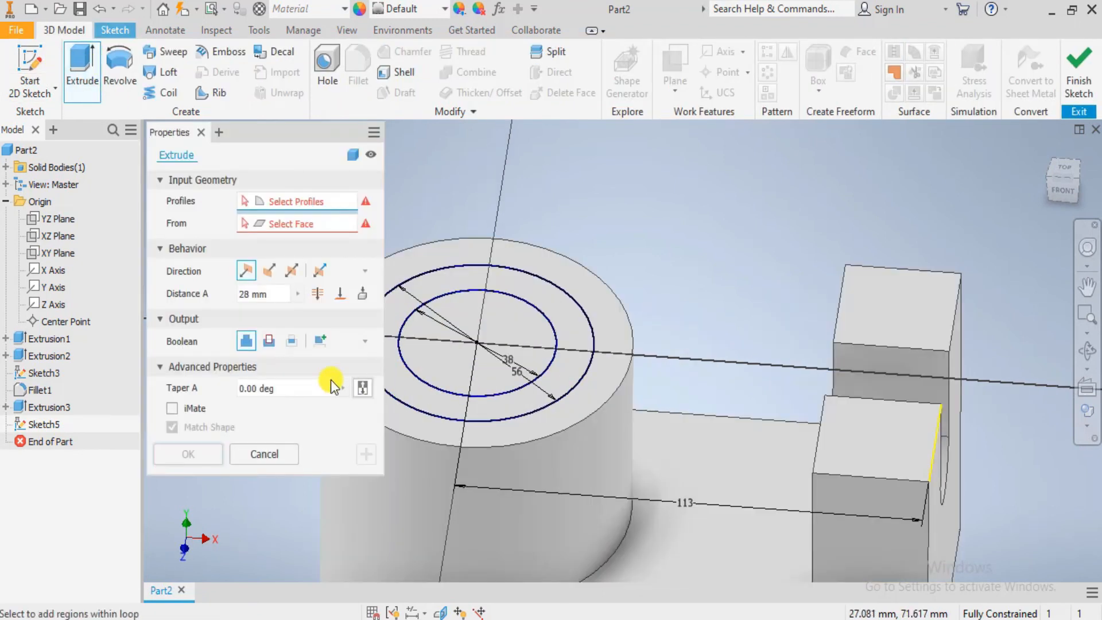
left_click(269, 340)
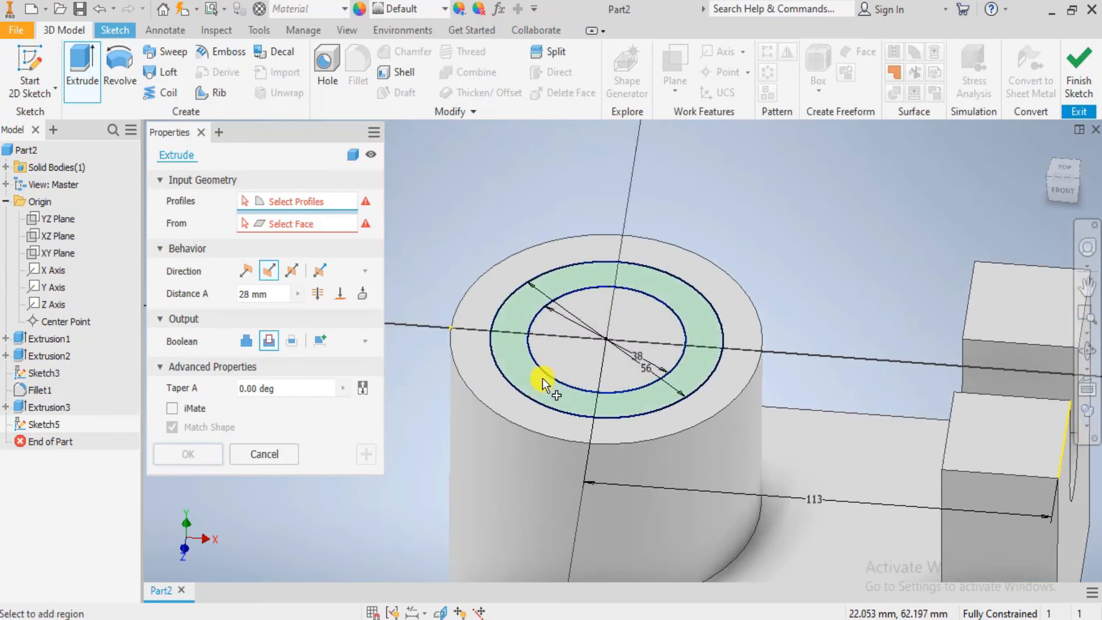
left_click(533, 375)
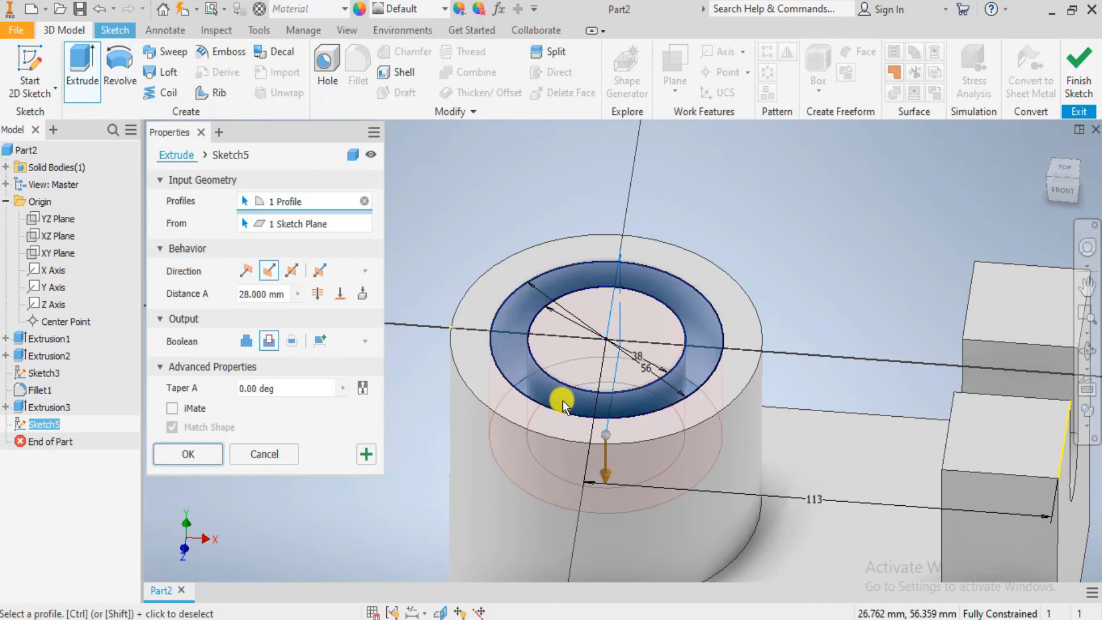
left_click(498, 370)
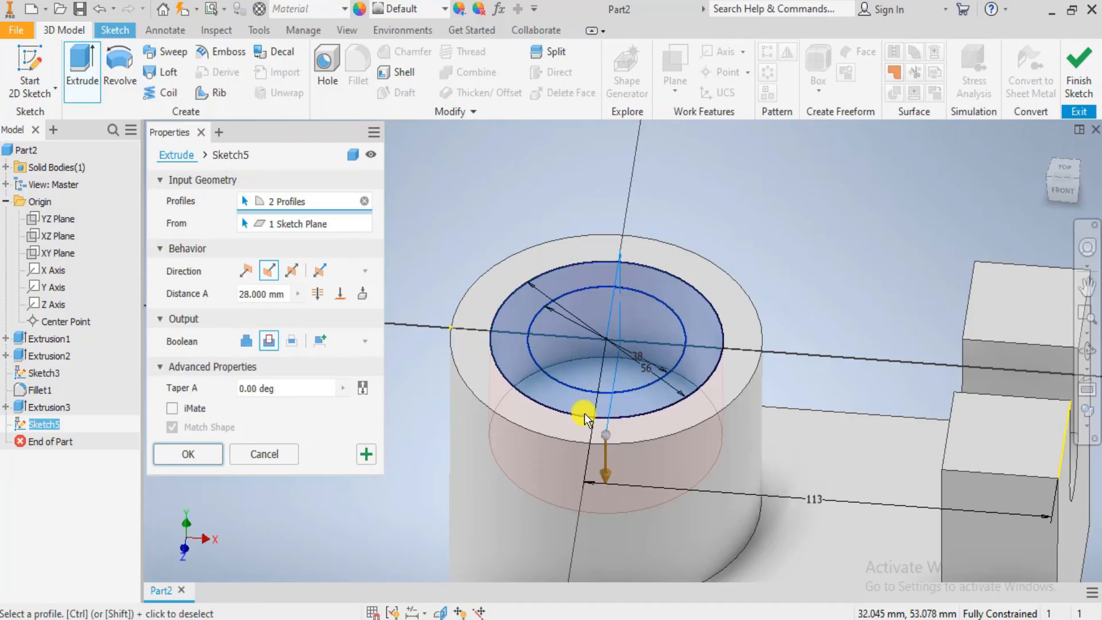
- Check the counterbore depth in the Photos drawing, return to Inventor, set the cut distance to 10 mm and apply it
key("alt+Tab")
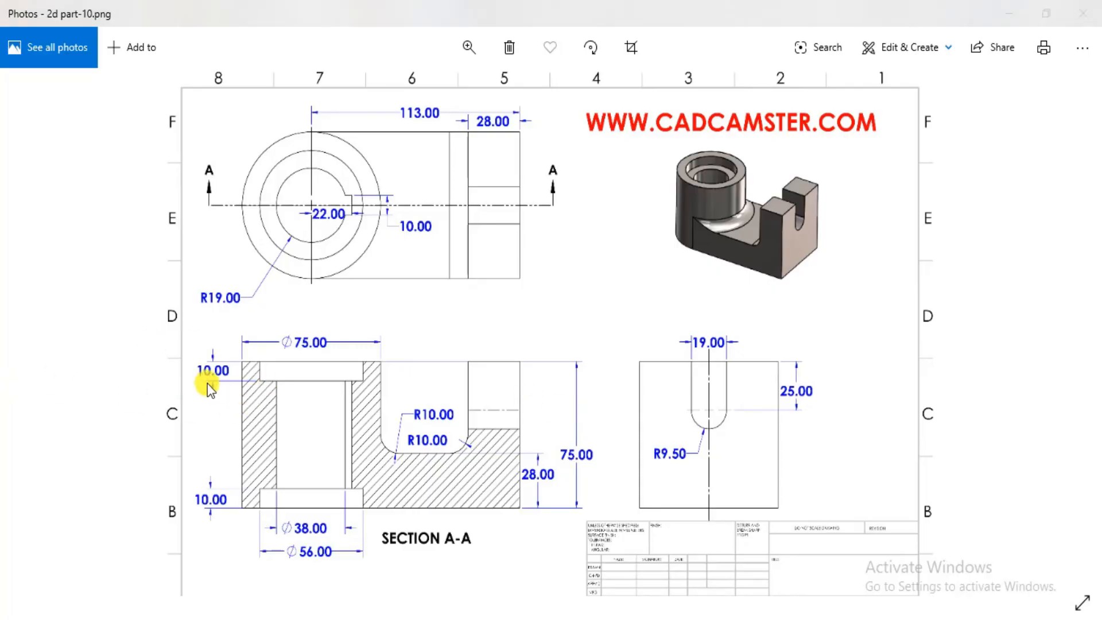
key("alt+Tab")
key("1")
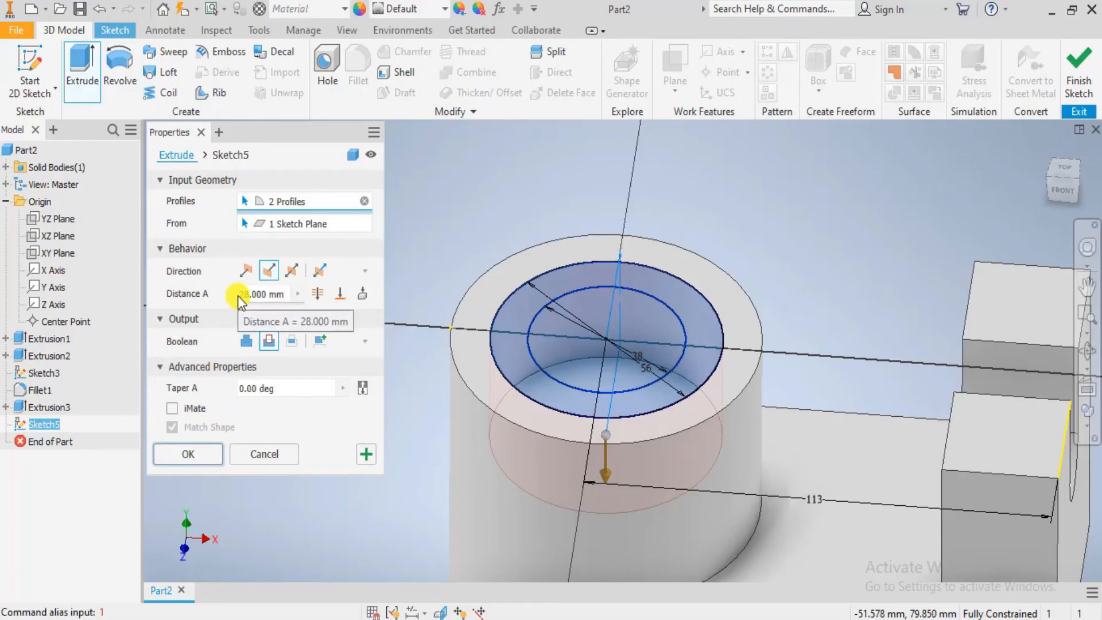
left_click(238, 295)
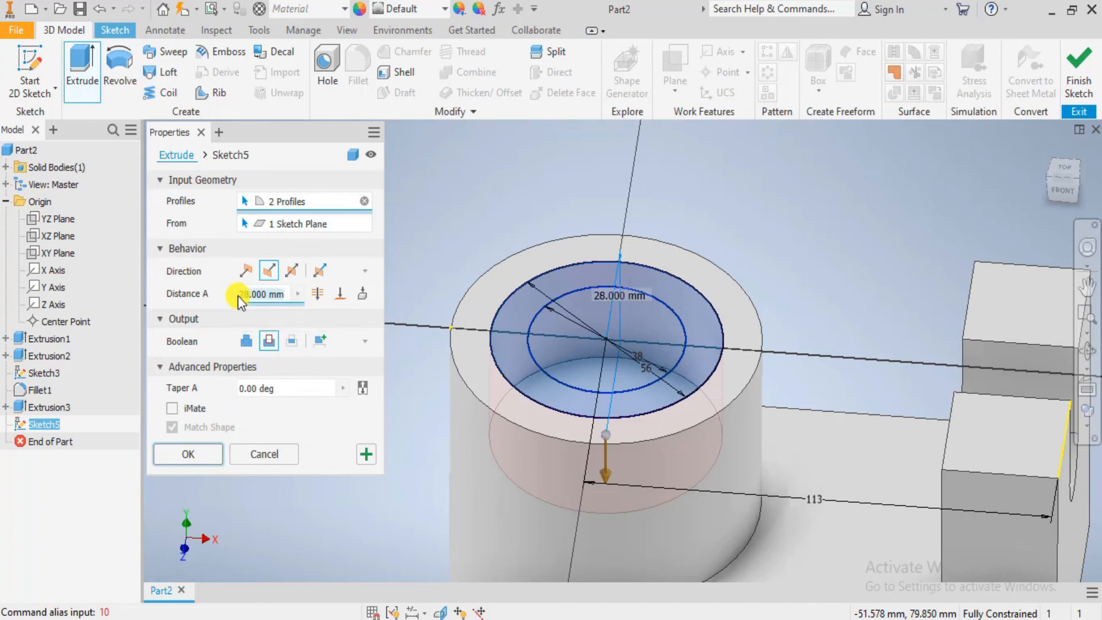
type("10")
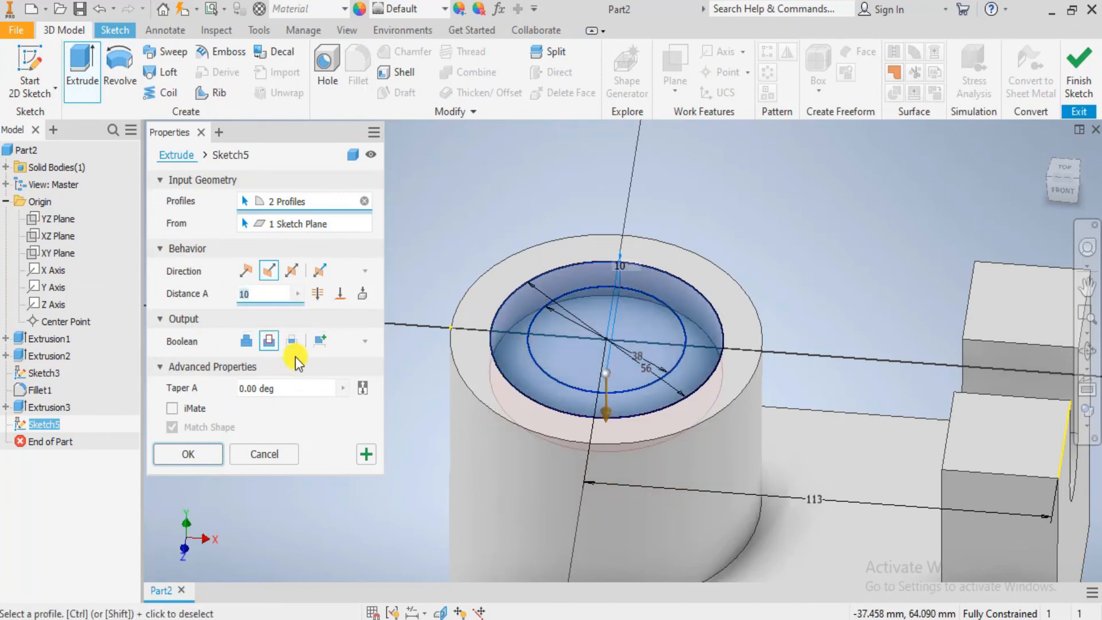
left_click(201, 459)
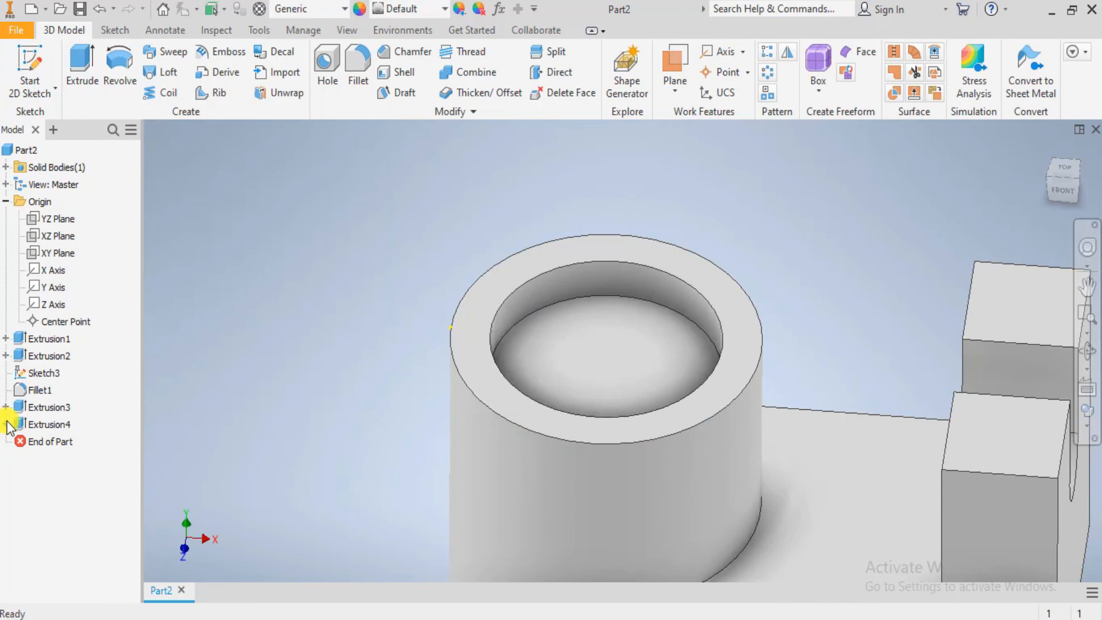
- Make the counterbore's sketch visible again and extrude-cut its 38 mm circle through all of the cylinder
right_click(36, 440)
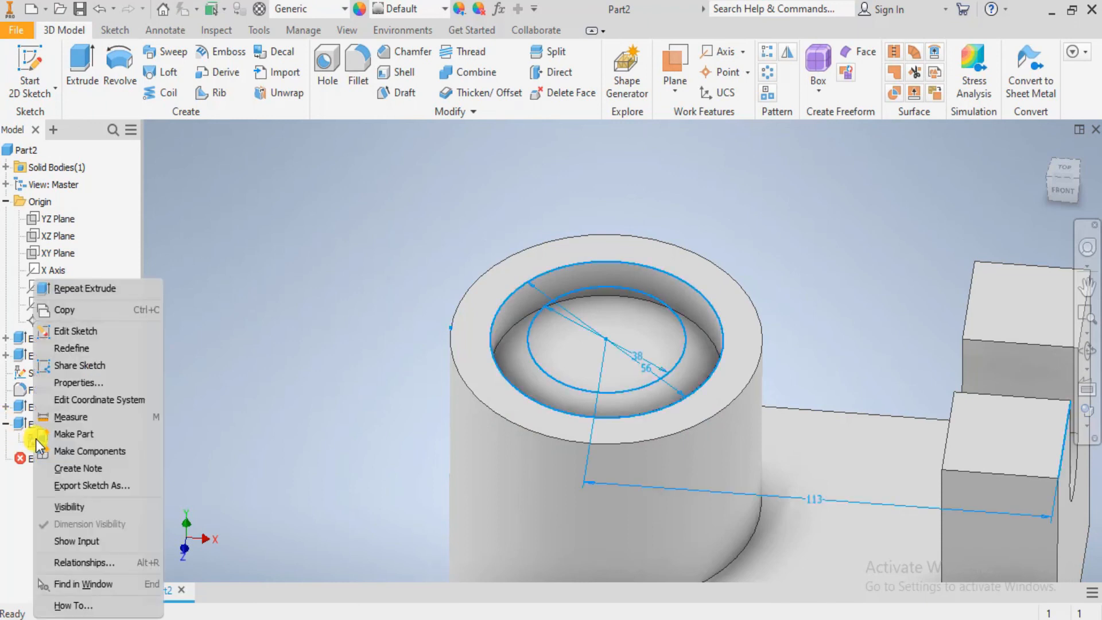
left_click(66, 508)
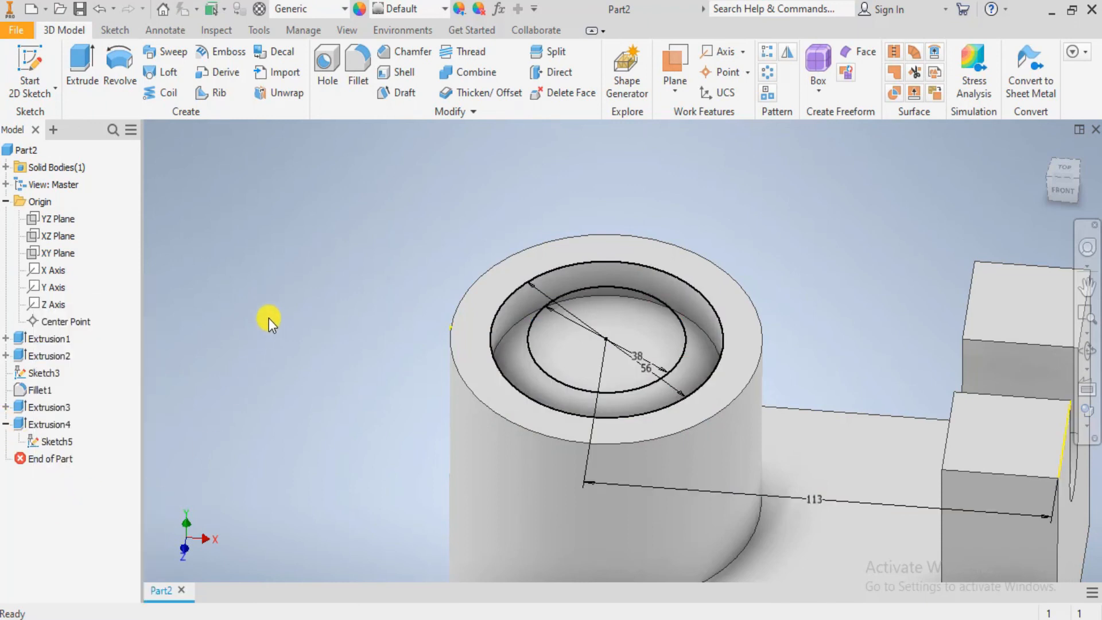
left_click(88, 61)
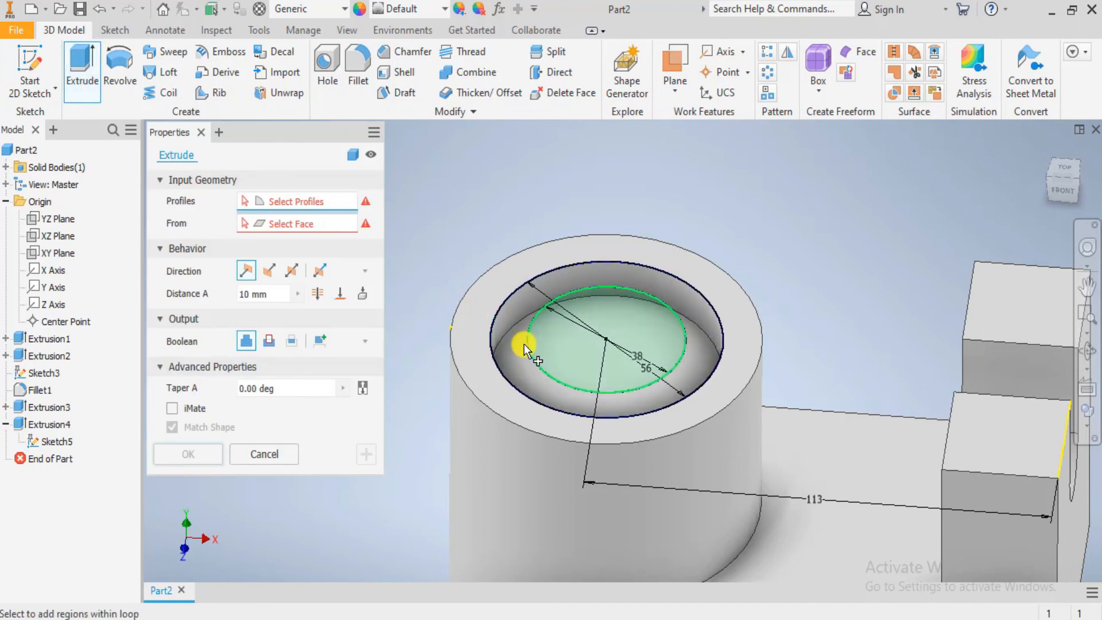
left_click(524, 344)
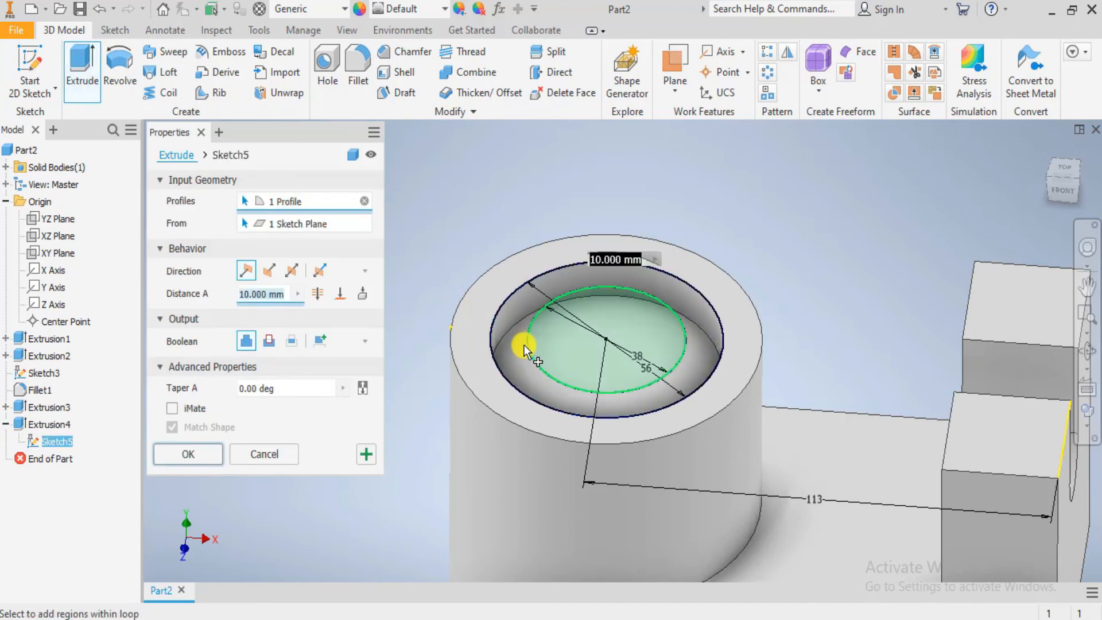
left_click(270, 341)
left_click(322, 293)
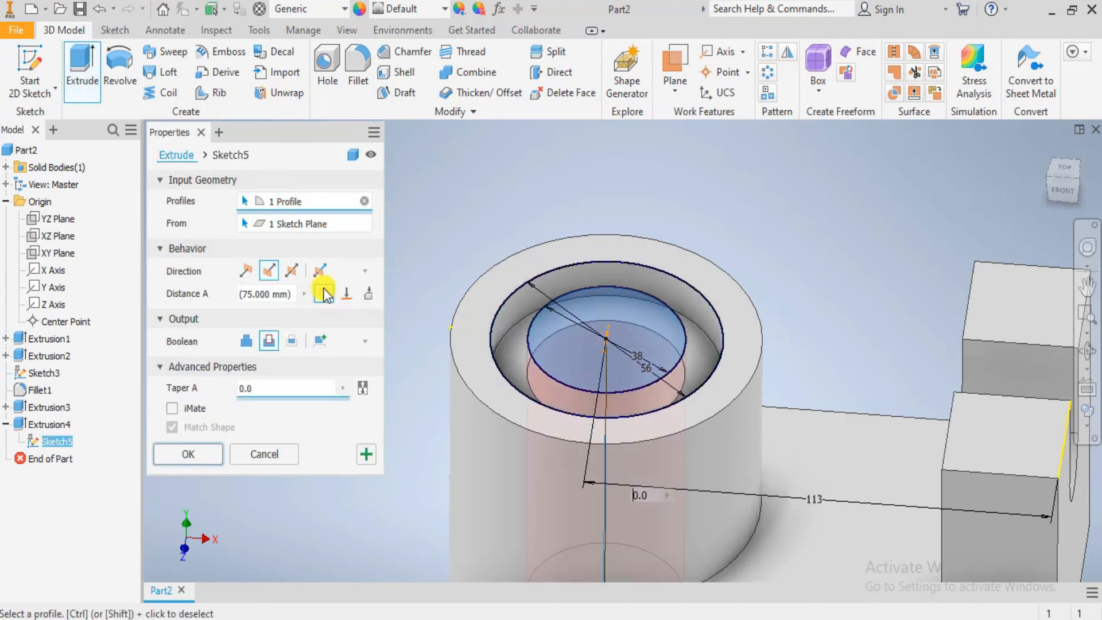
left_click(196, 457)
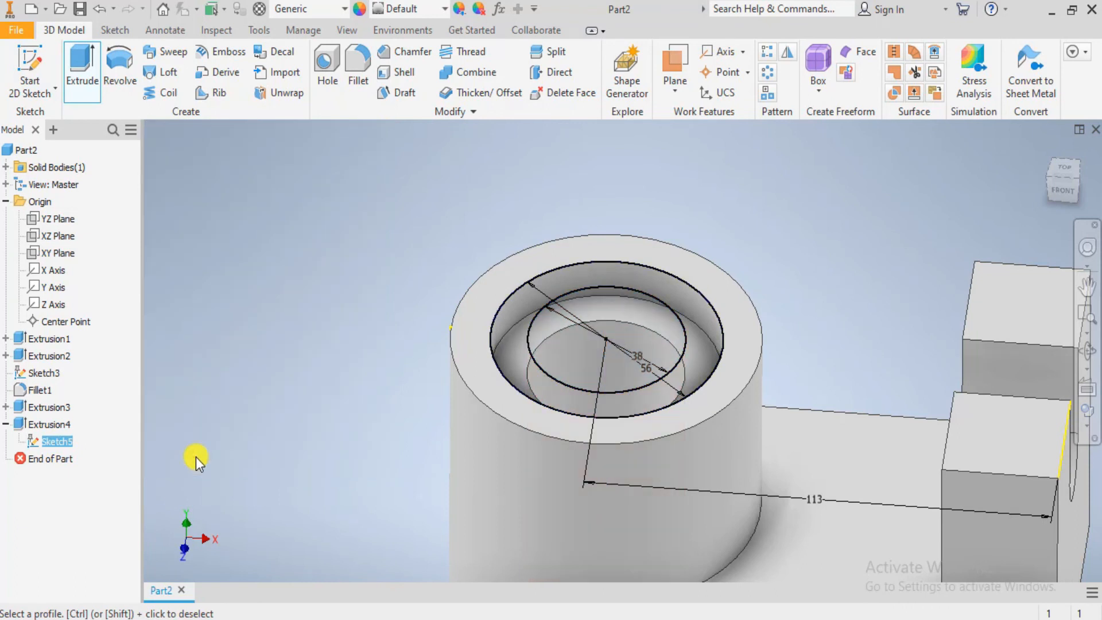
scroll(656, 401, "down", 4)
middle_click_drag(687, 495, 678, 445, "shift")
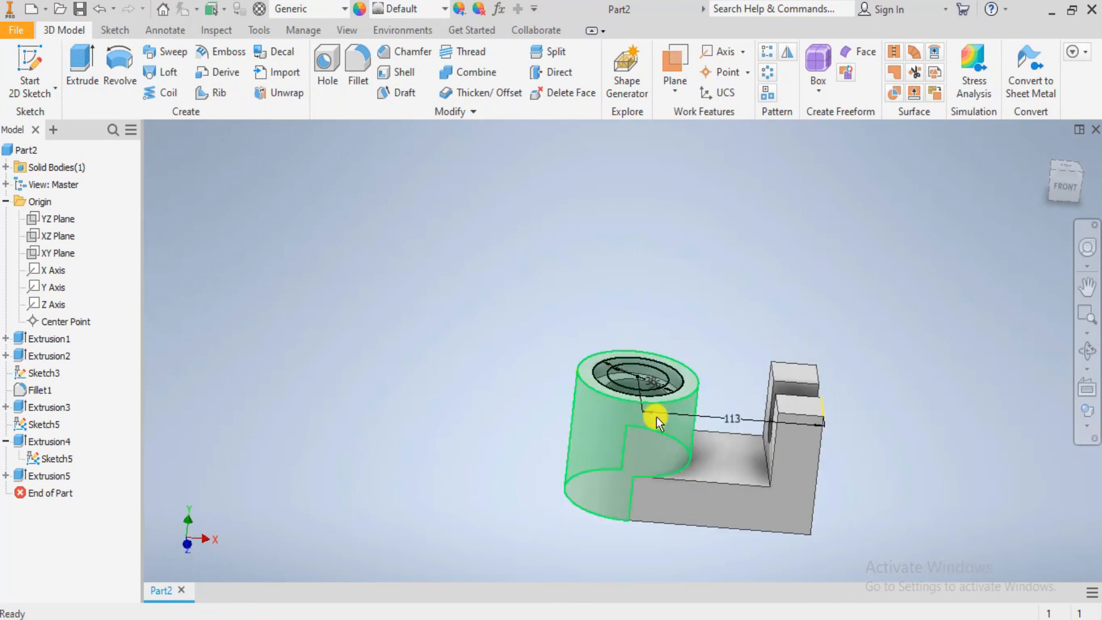
middle_click_drag(681, 491, 584, 438)
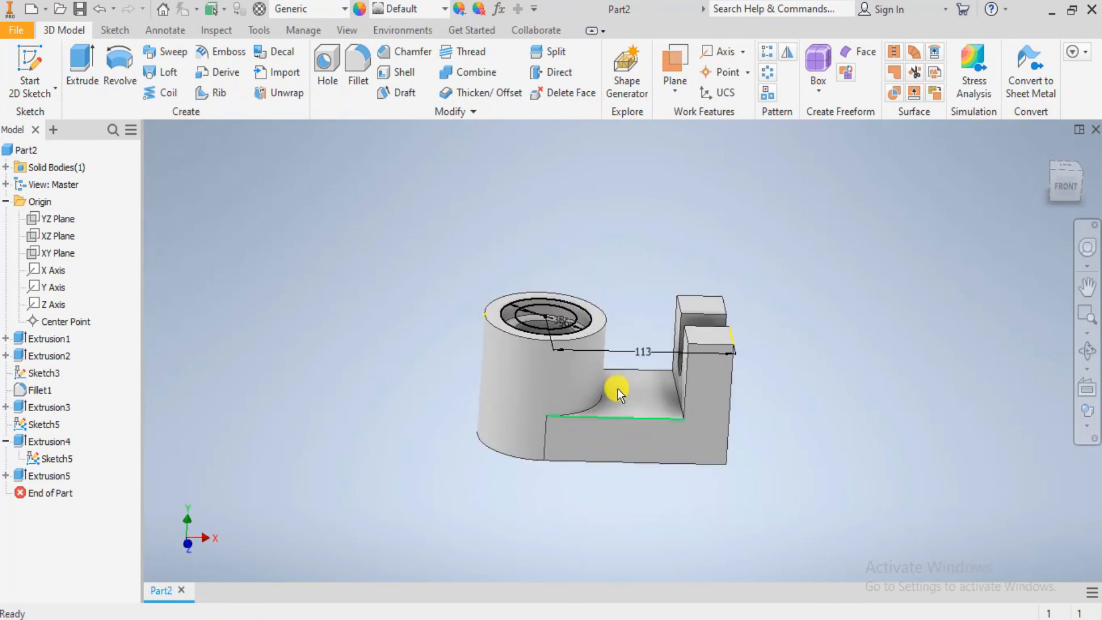
- Start an Extrude of the counterbore sketch's ring and inner circle, with the part's bottom face as the starting face
scroll(618, 387, "up", 3)
middle_click_drag(610, 388, 603, 402)
left_click(82, 66)
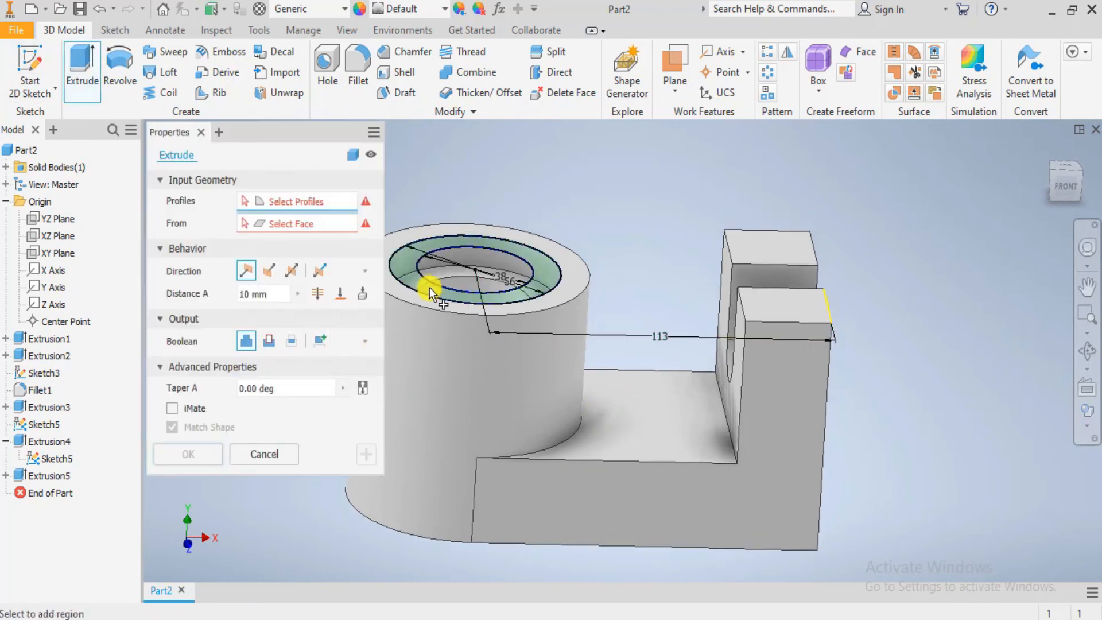
left_click(422, 292)
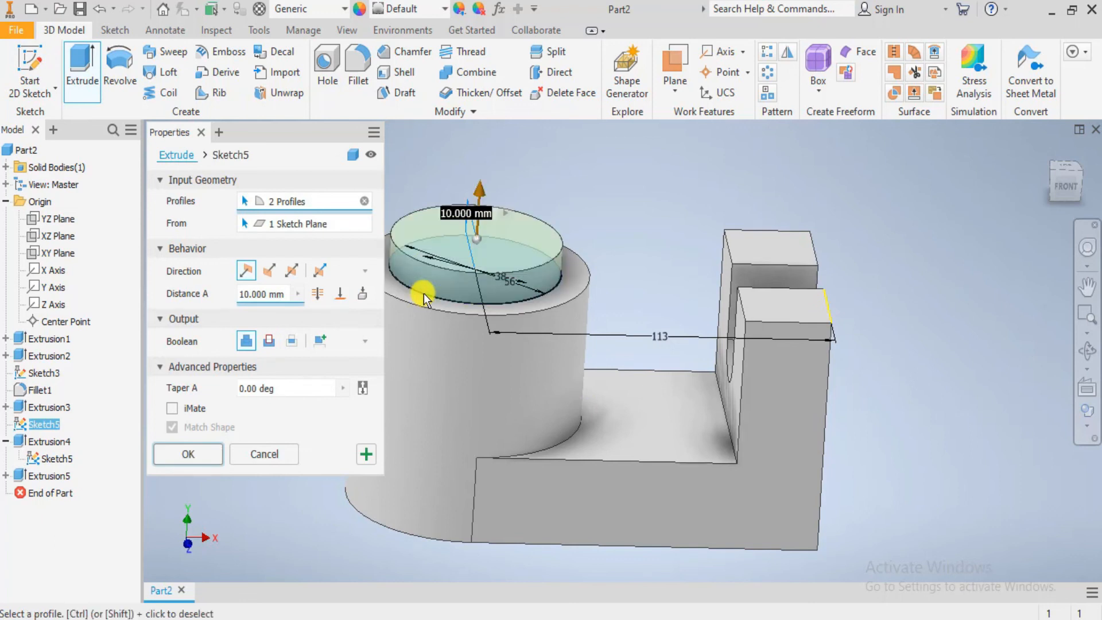
left_click(273, 226)
middle_click_drag(519, 522, 389, 335, "shift")
left_click(609, 322)
middle_click_drag(676, 313, 677, 430, "shift")
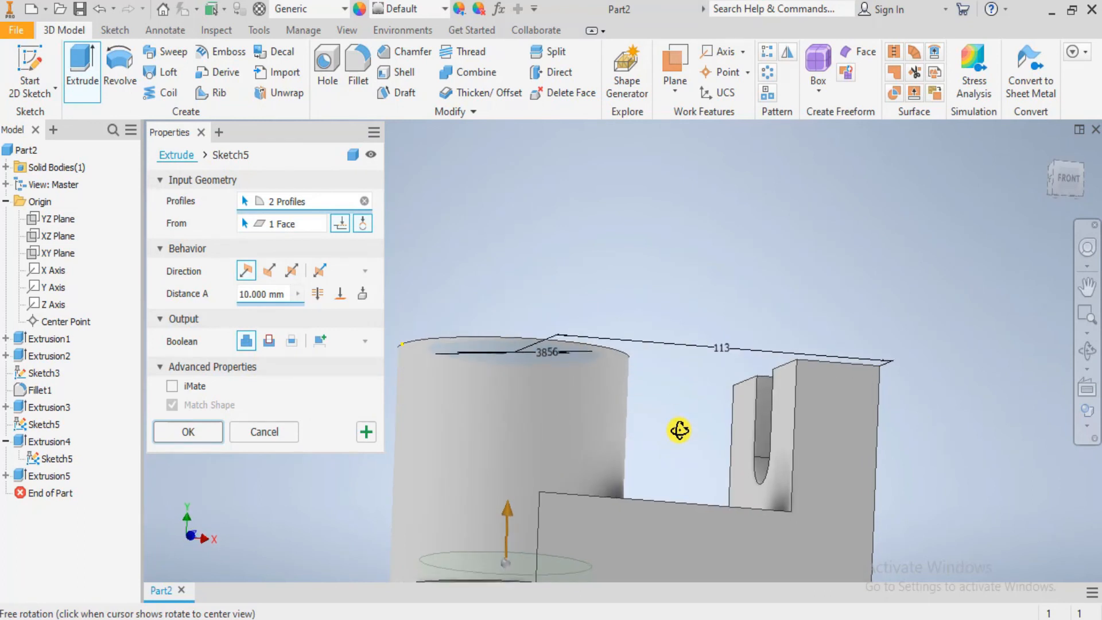
- Make the extrusion a 10 mm cut directed upward into the cylinder, apply it, and hide the sketch
left_click(270, 345)
scroll(691, 412, "down", 3)
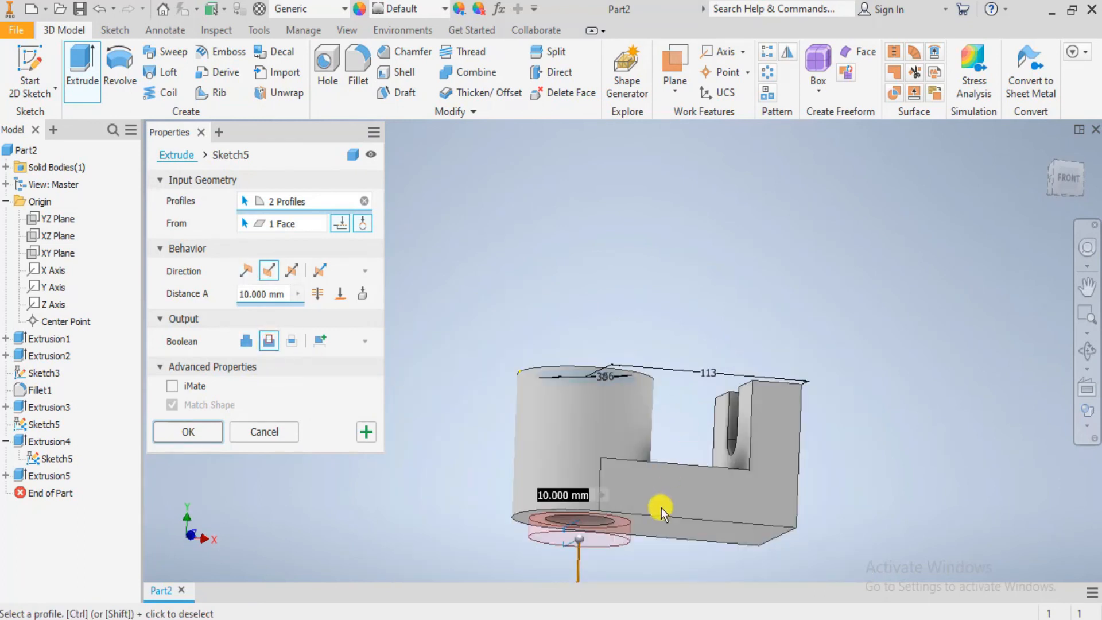
left_click(248, 271)
middle_click_drag(591, 508, 613, 527, "shift")
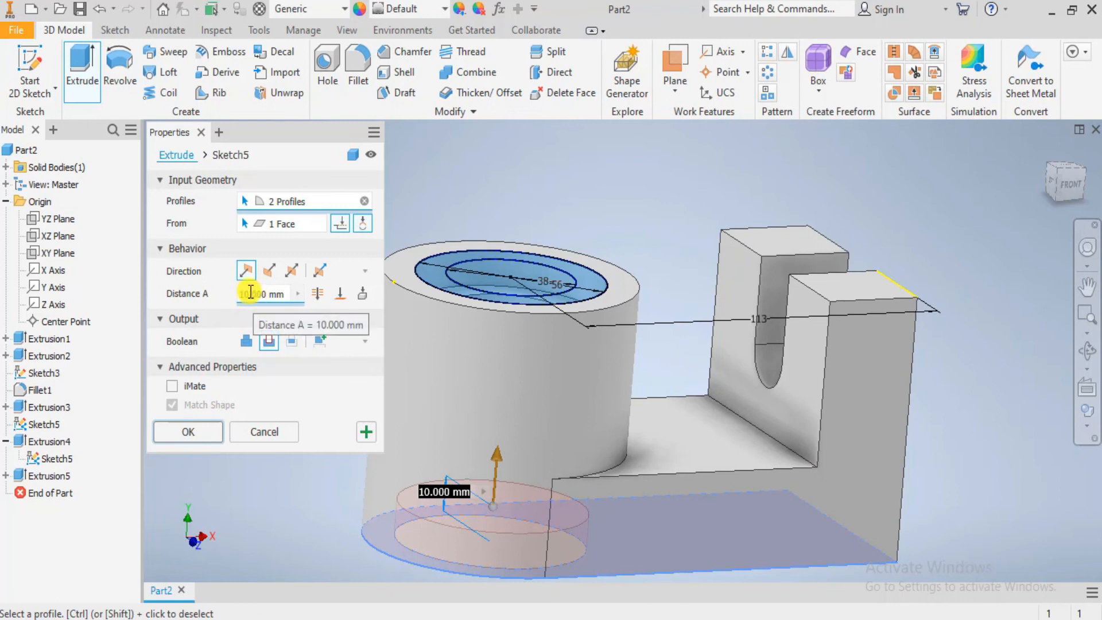
left_click(194, 432)
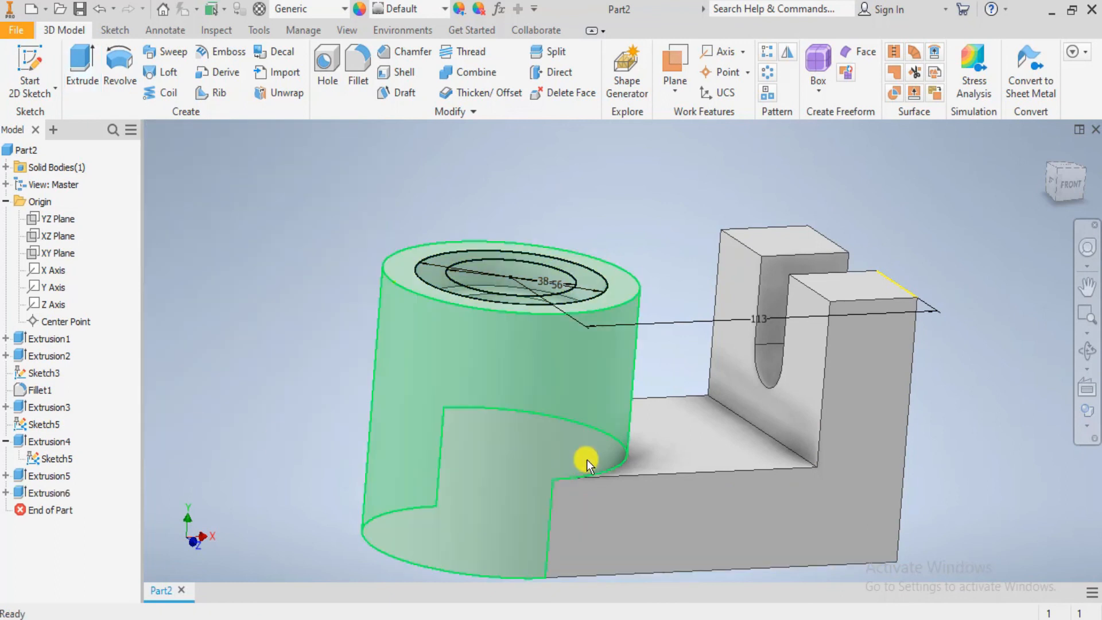
right_click(36, 460)
left_click(65, 482)
- Examine the counterbores and bore of the cylinder from below and from above
scroll(523, 443, "up", 5)
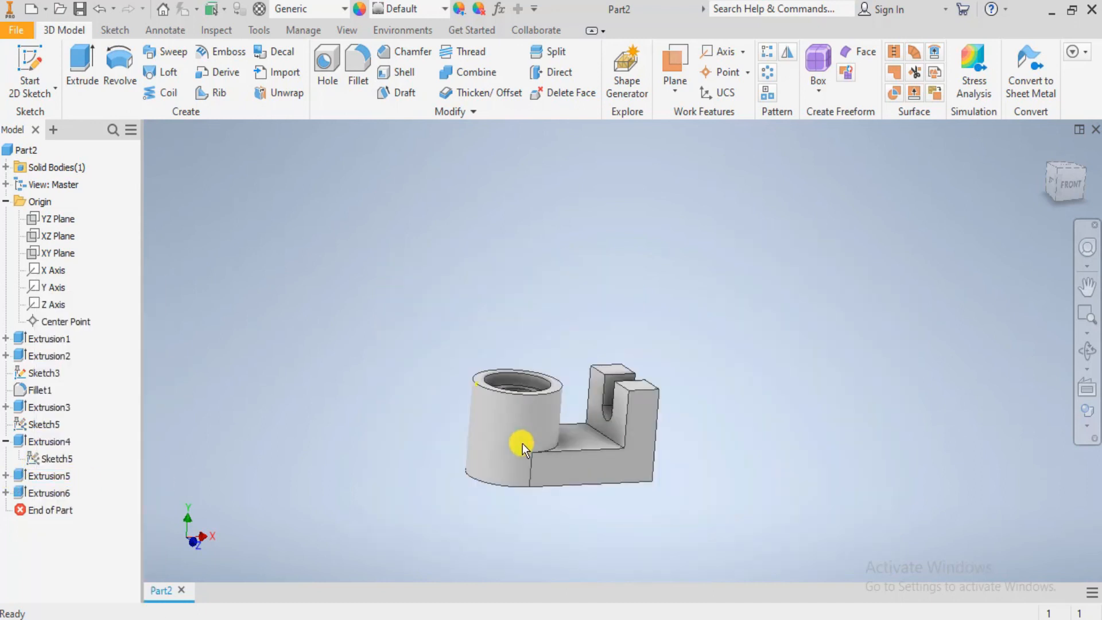
middle_click_drag(592, 438, 620, 387, "shift")
scroll(566, 396, "down", 6)
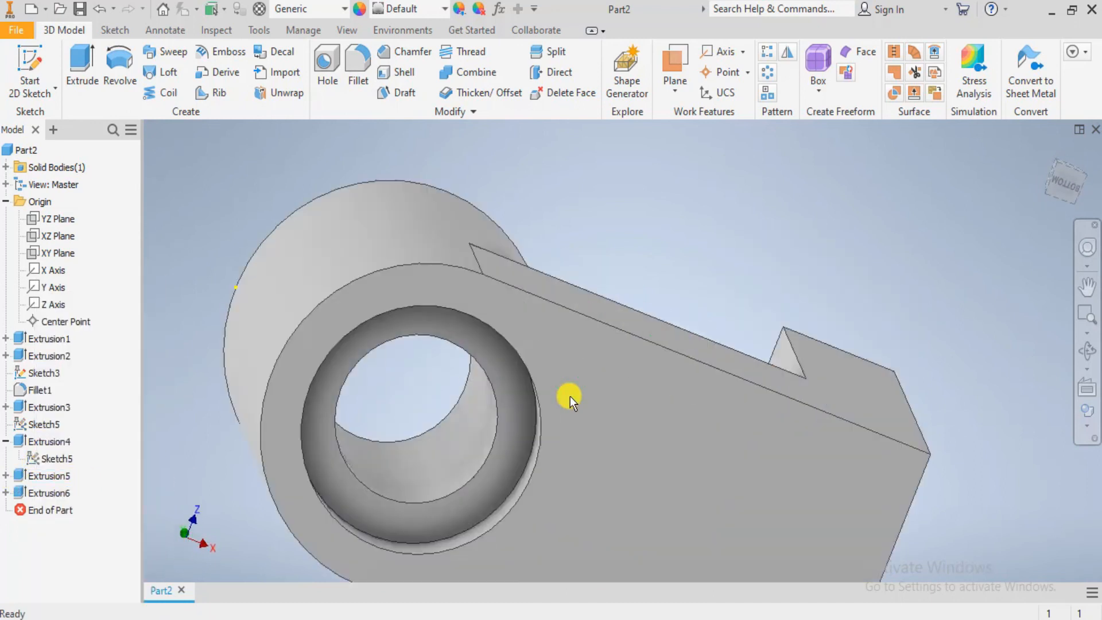
middle_click_drag(481, 380, 468, 462, "shift")
scroll(469, 462, "up", 6)
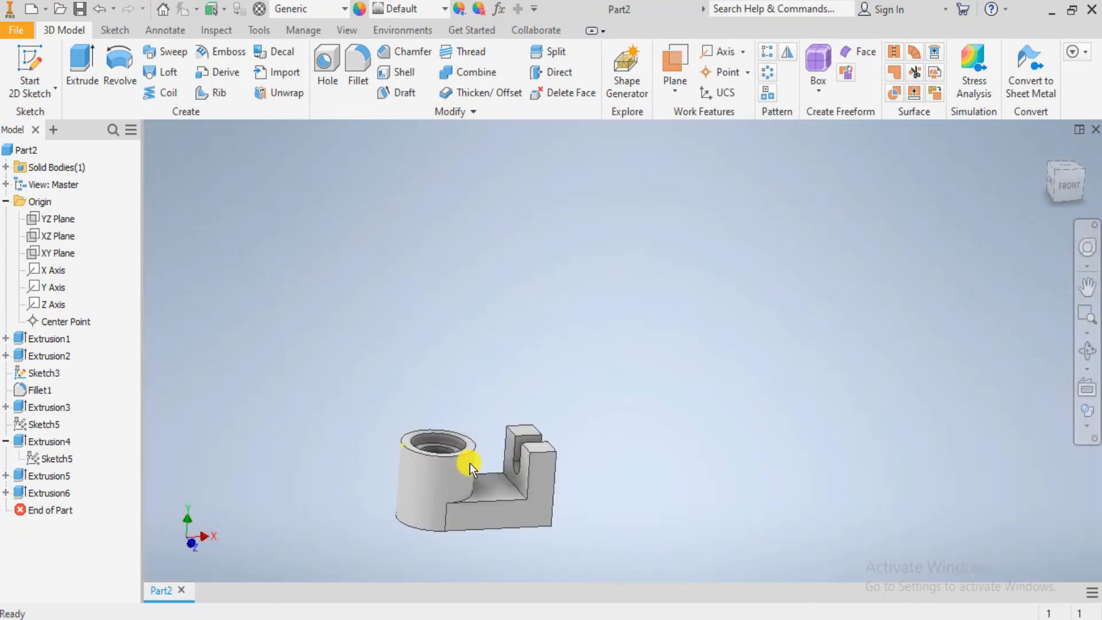
scroll(490, 488, "down", 3)
mouse_move(489, 501)
middle_mouse_down("shift")
mouse_move(484, 450)
mouse_move(477, 507)
mouse_move(464, 498)
mouse_move(482, 494)
mouse_move(471, 498)
middle_mouse_up("shift")
scroll(470, 498, "up", 4)
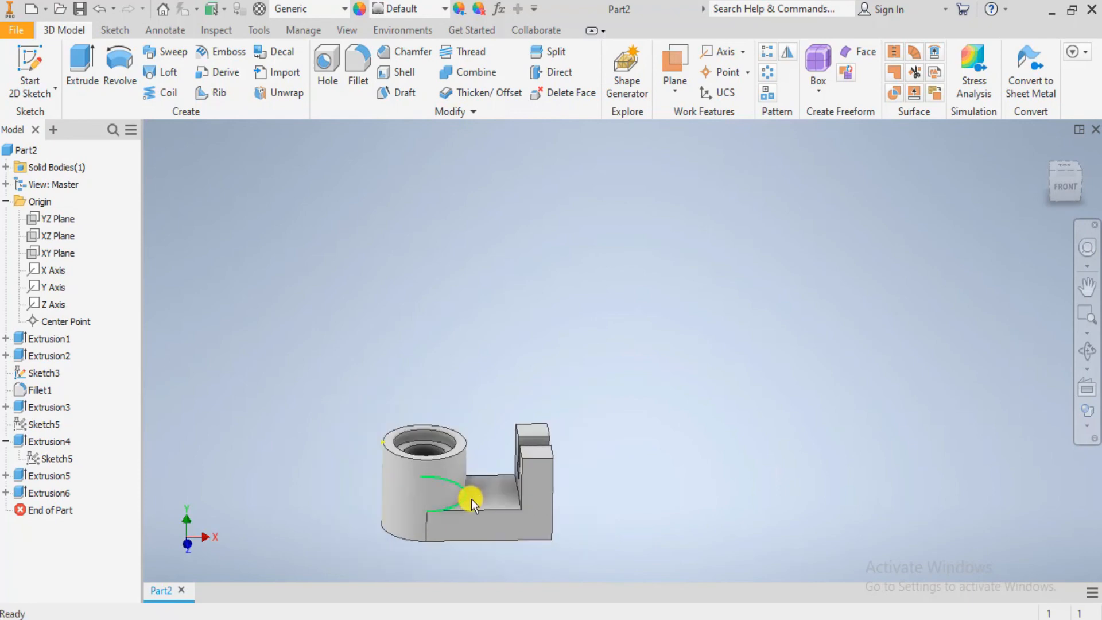
scroll(471, 499, "down", 5)
- Check the drawing in Photos, return to Inventor, and fillet the base's junctions with the cylinder and the slotted upright at 10 mm radius
key("alt+Tab")
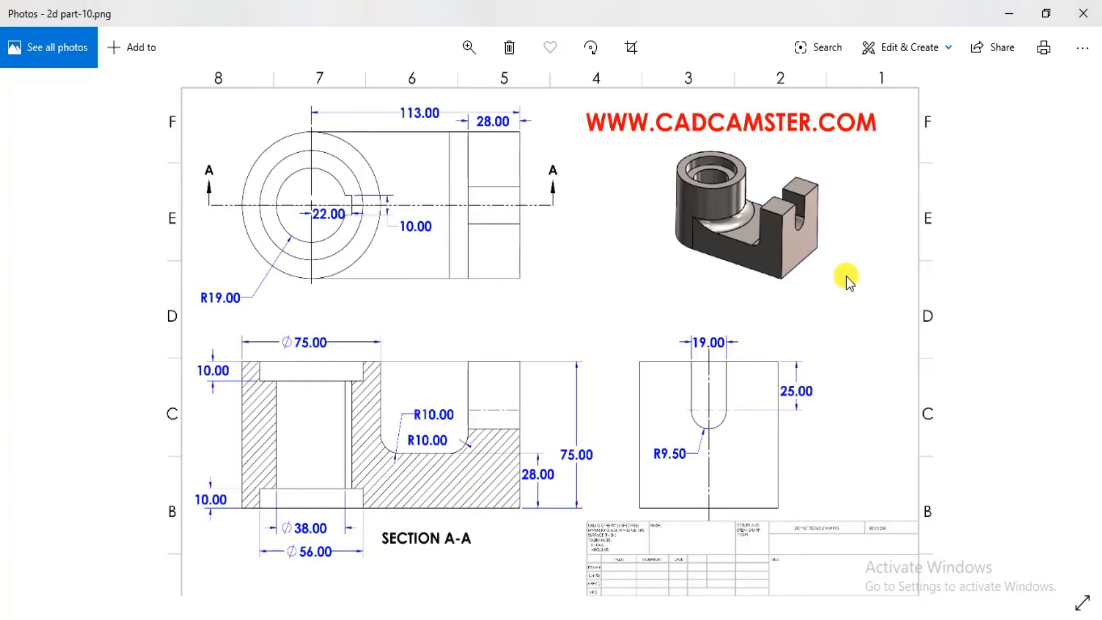
key("alt+Tab")
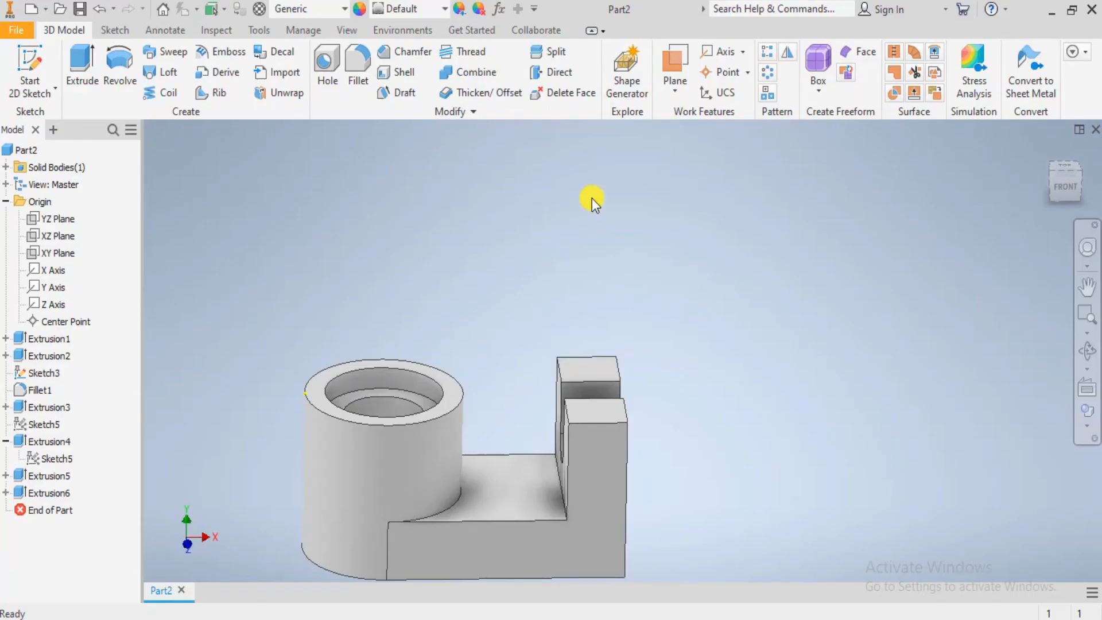
left_click(364, 61)
scroll(628, 398, "up", 4)
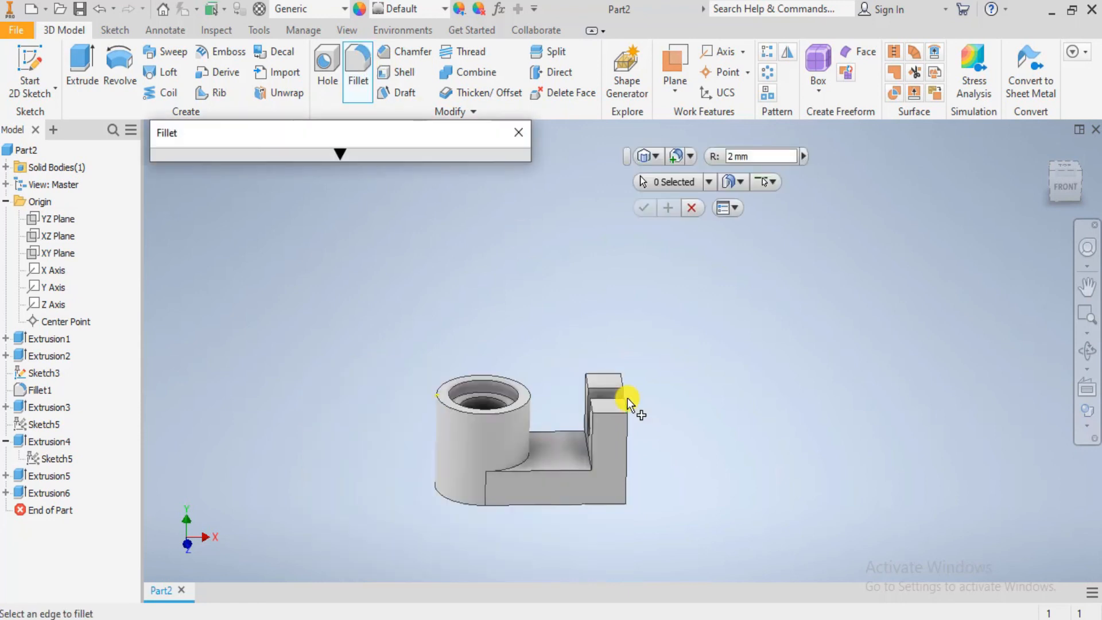
left_click(740, 156)
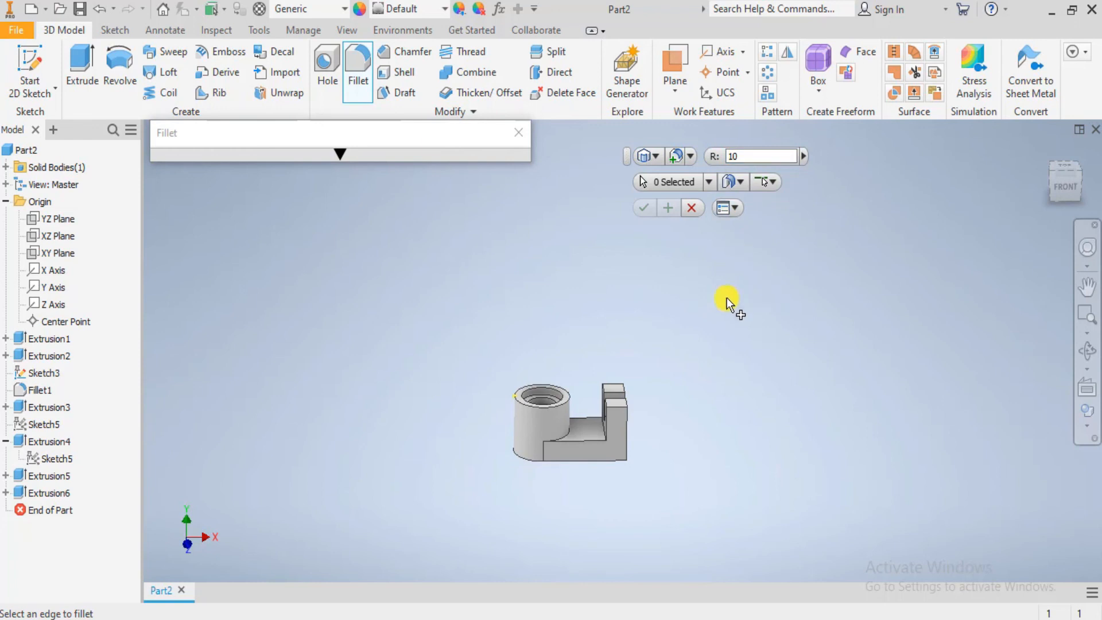
scroll(572, 436, "down", 5)
left_click(527, 383)
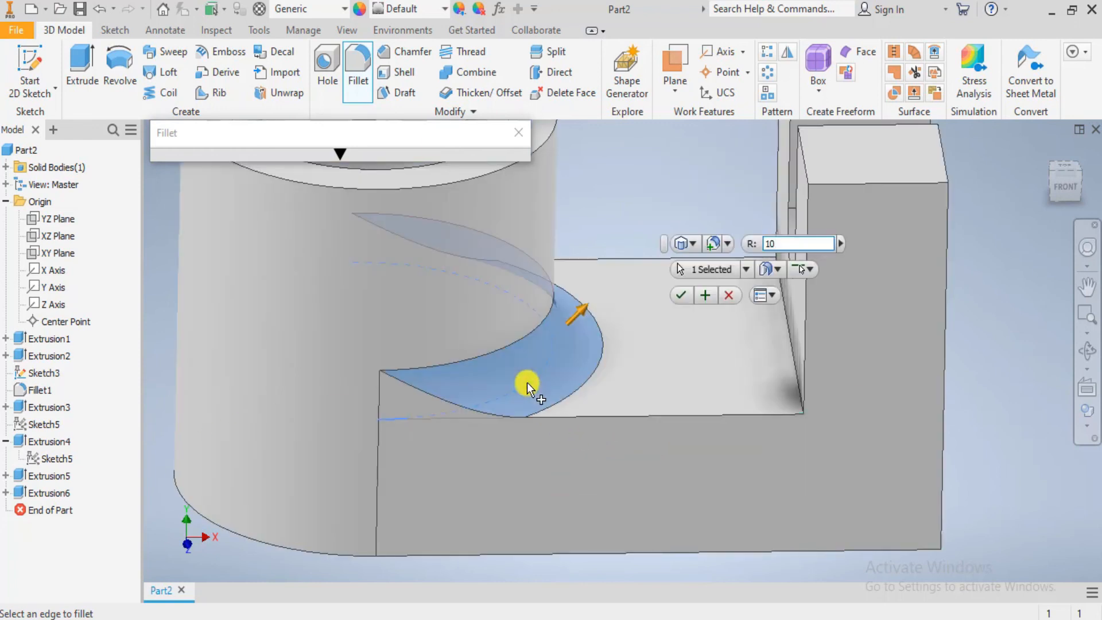
left_click(793, 360)
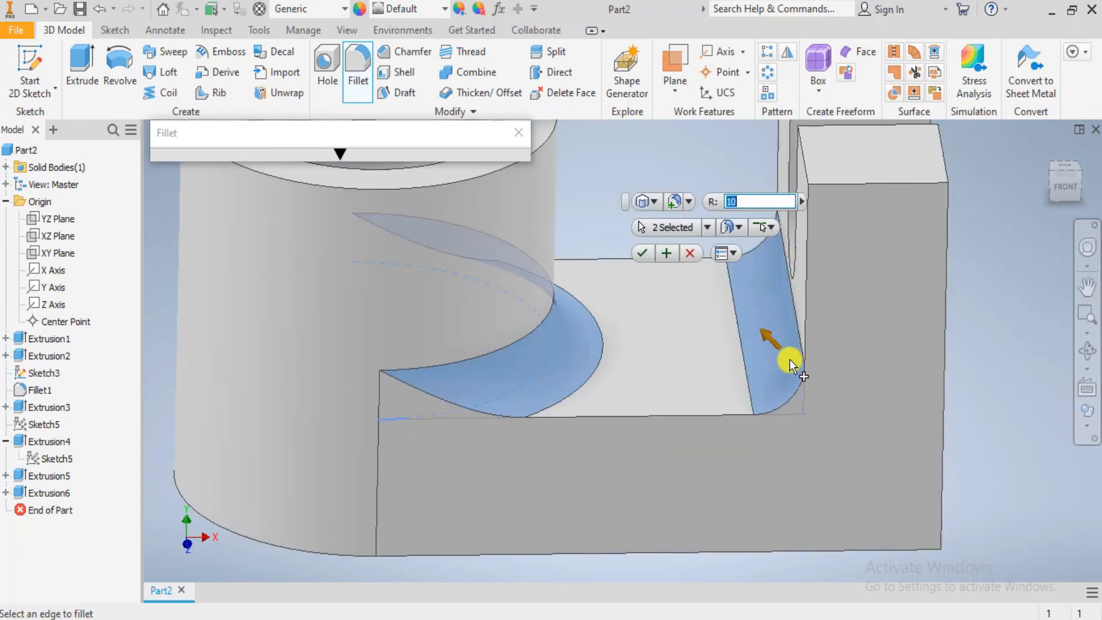
left_click(640, 250)
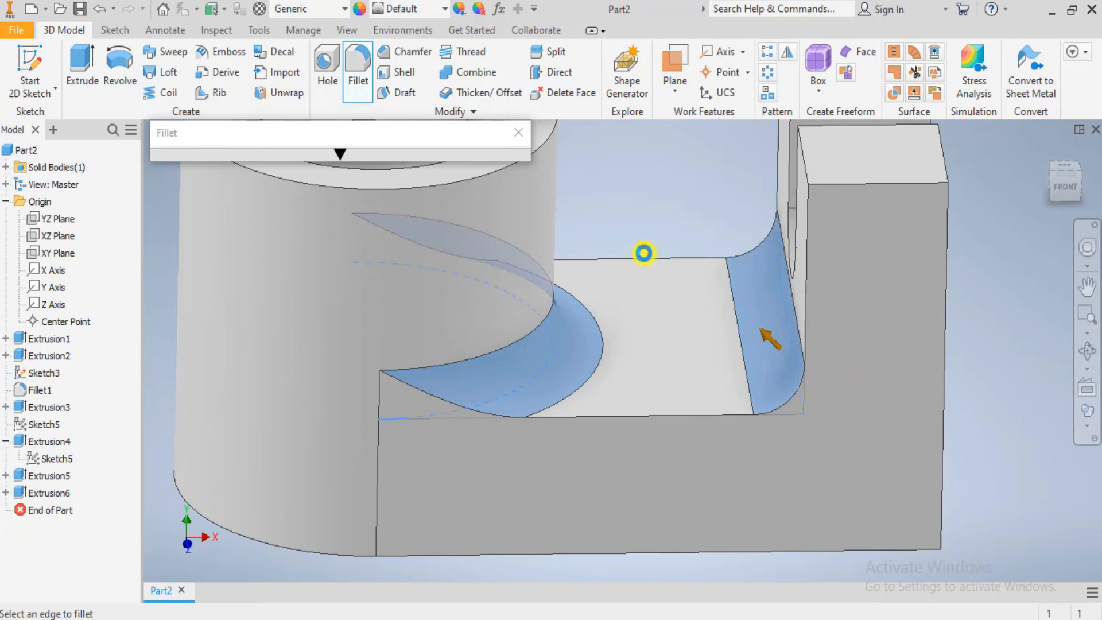
- Set the solid body's appearance to Light Red through its body properties
scroll(757, 368, "up", 5)
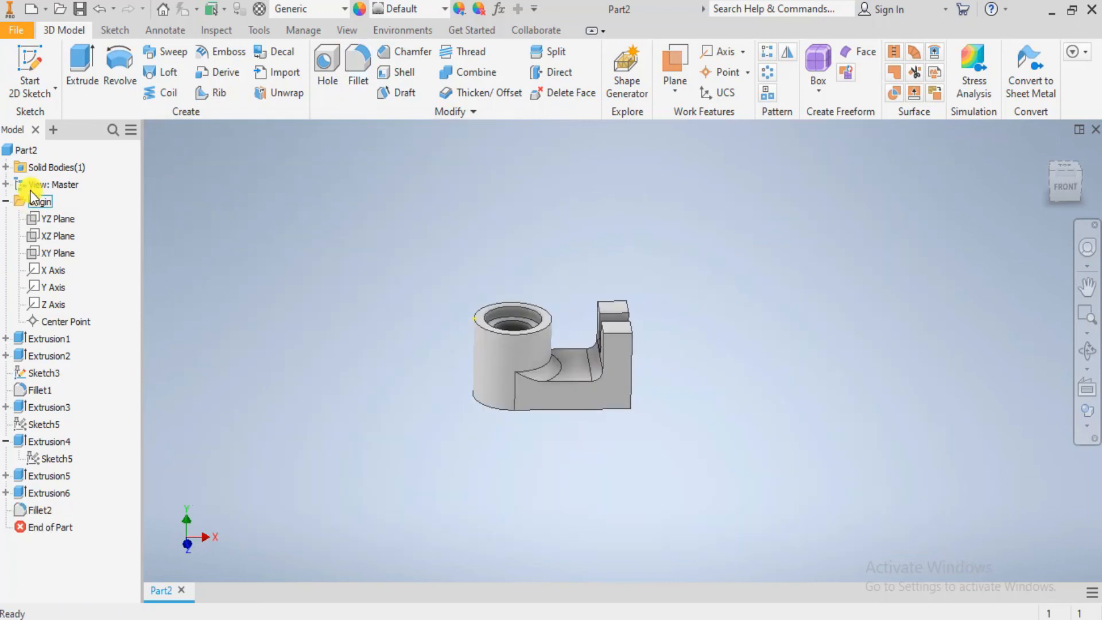
left_click(5, 167)
right_click(30, 186)
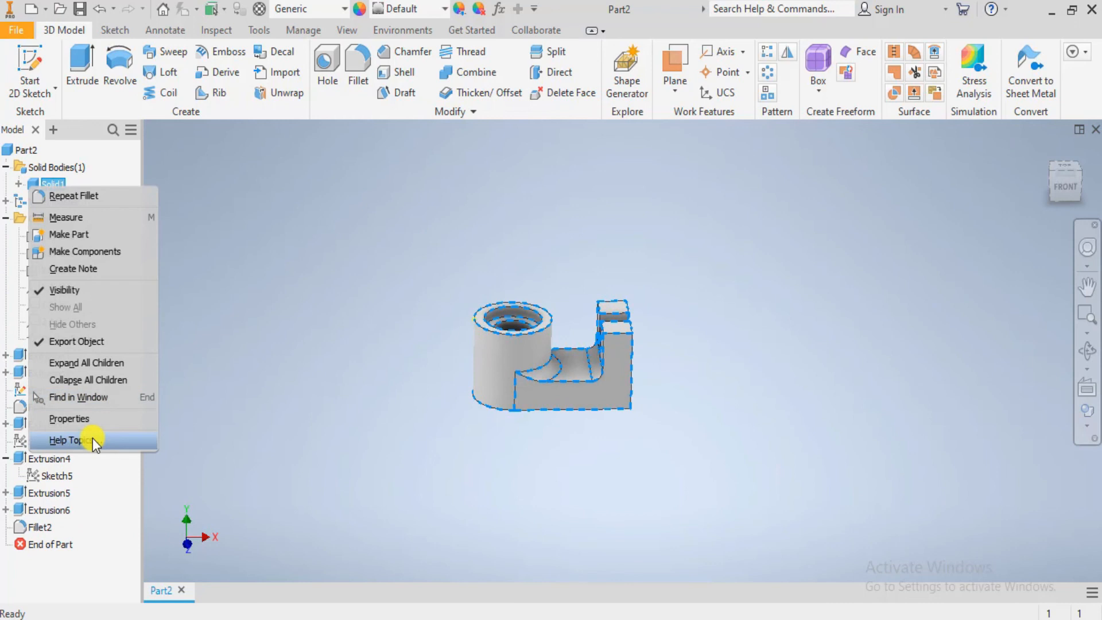
left_click(84, 425)
left_click(269, 372)
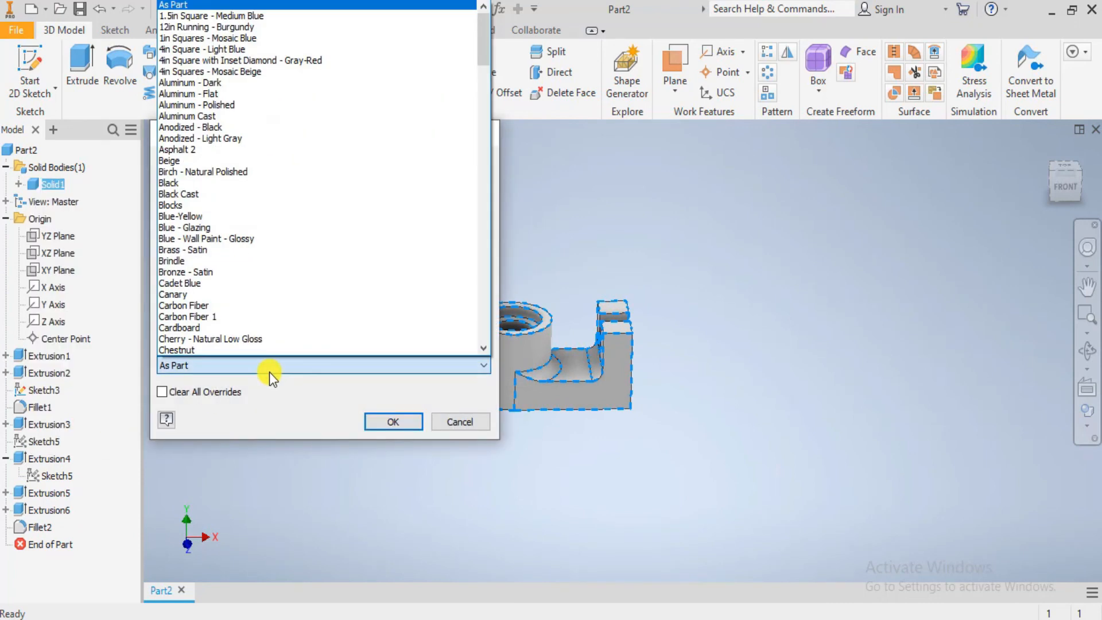
scroll(260, 251, "down", 20)
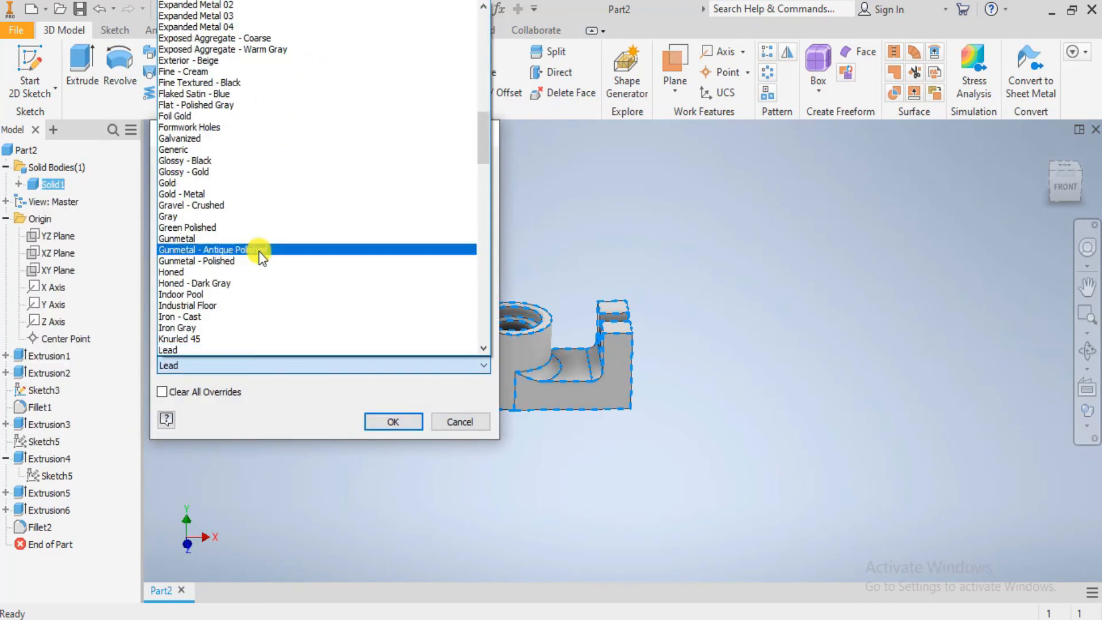
scroll(259, 250, "down", 1)
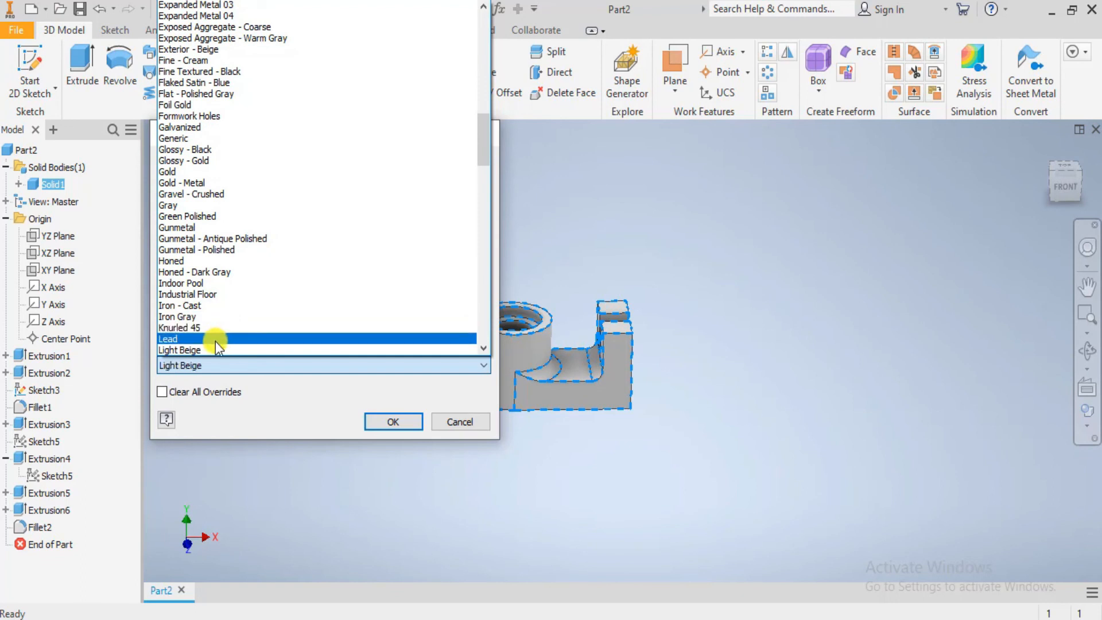
scroll(214, 341, "down", 1)
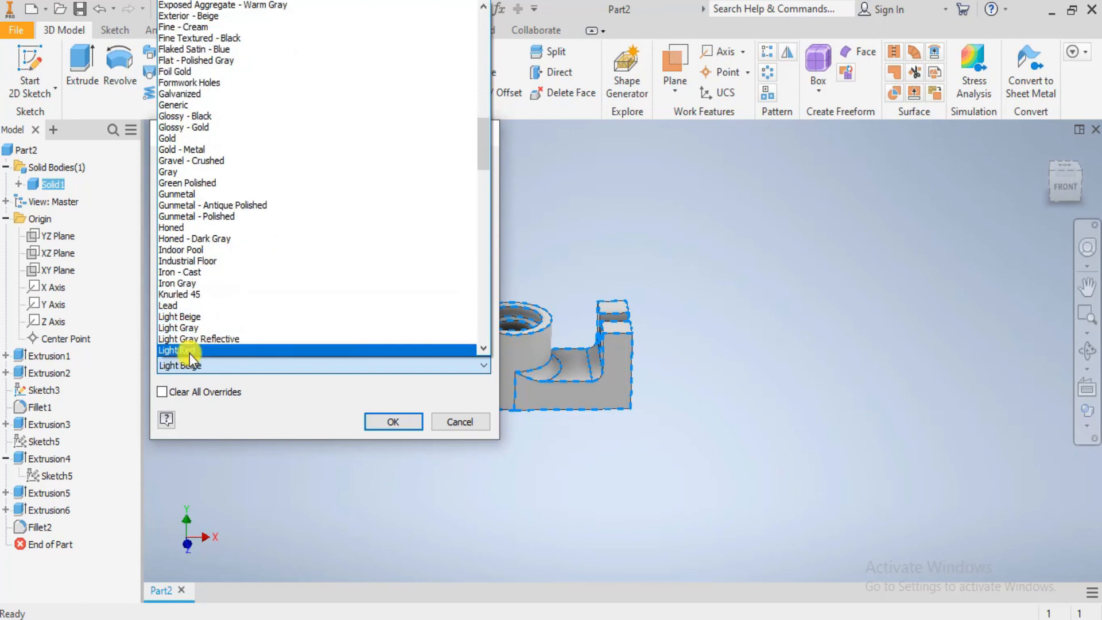
left_click(190, 350)
left_click(382, 421)
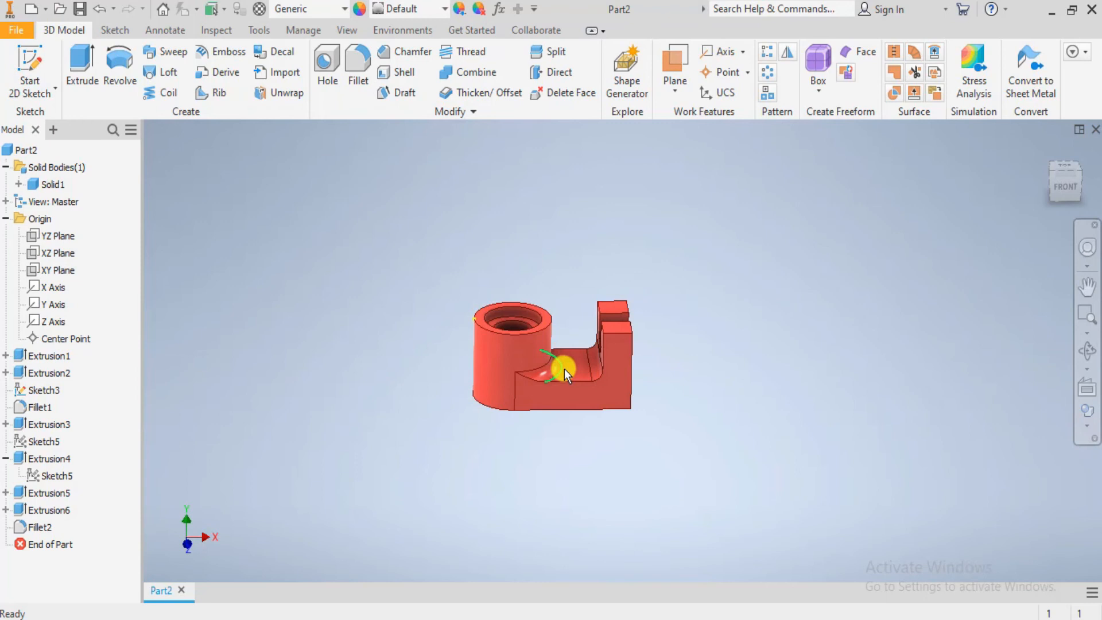
- Inspect the coloured part from several angles, compare it with the drawing in Photos, and return to the Inventor model
scroll(564, 368, "down", 6)
scroll(581, 349, "up", 4)
scroll(680, 428, "down", 2)
scroll(680, 429, "up", 2)
middle_click_drag(680, 428, 636, 434, "shift")
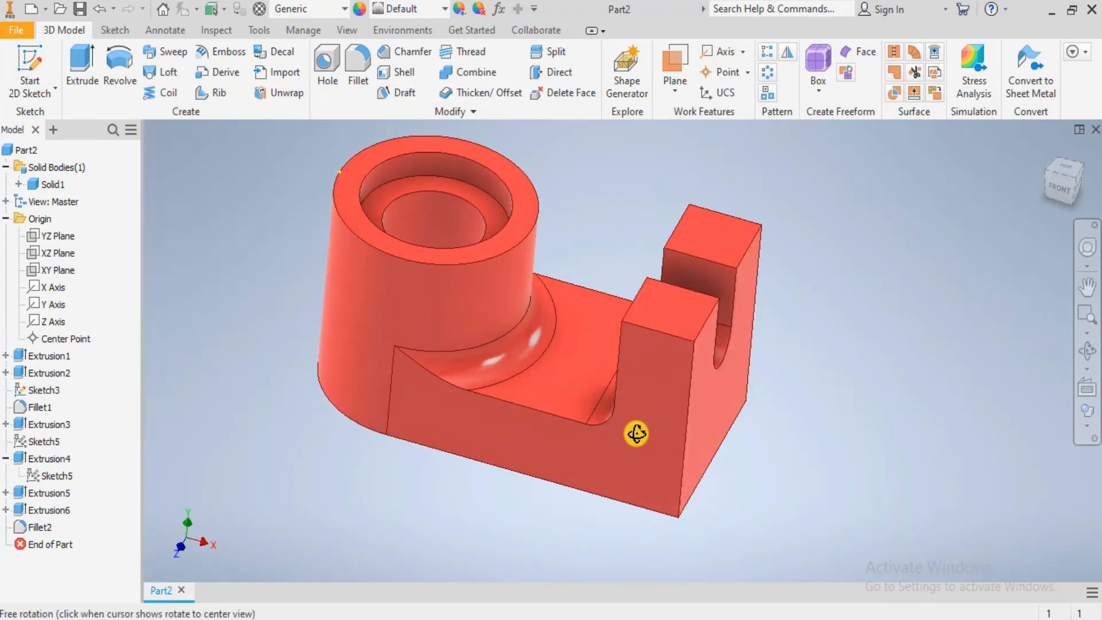
scroll(635, 434, "down", 3)
scroll(610, 381, "up", 1)
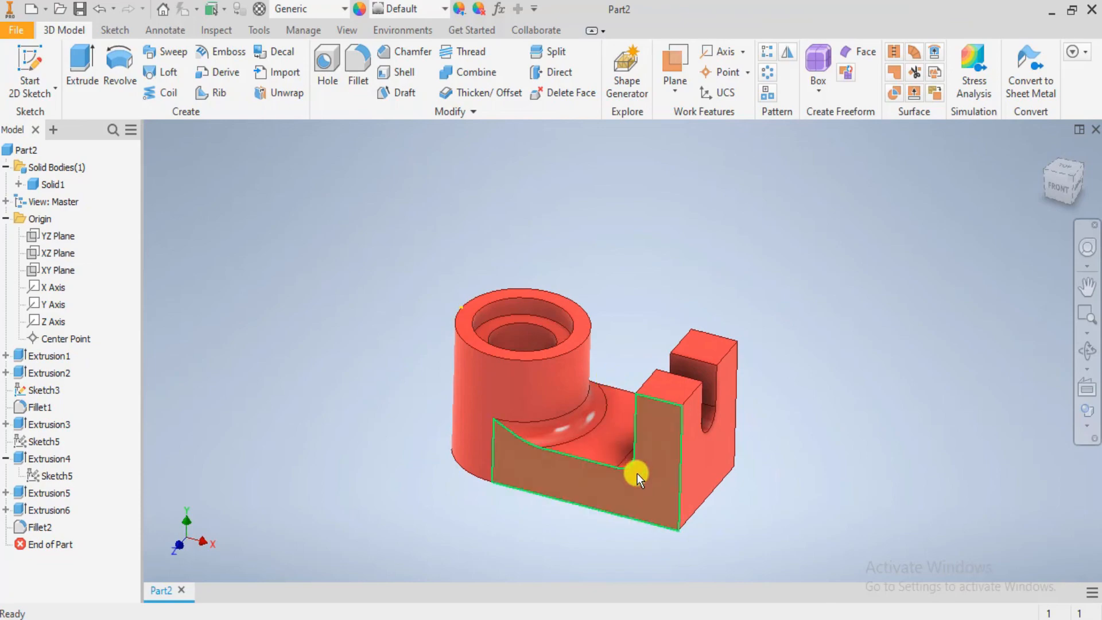
key("alt+Tab")
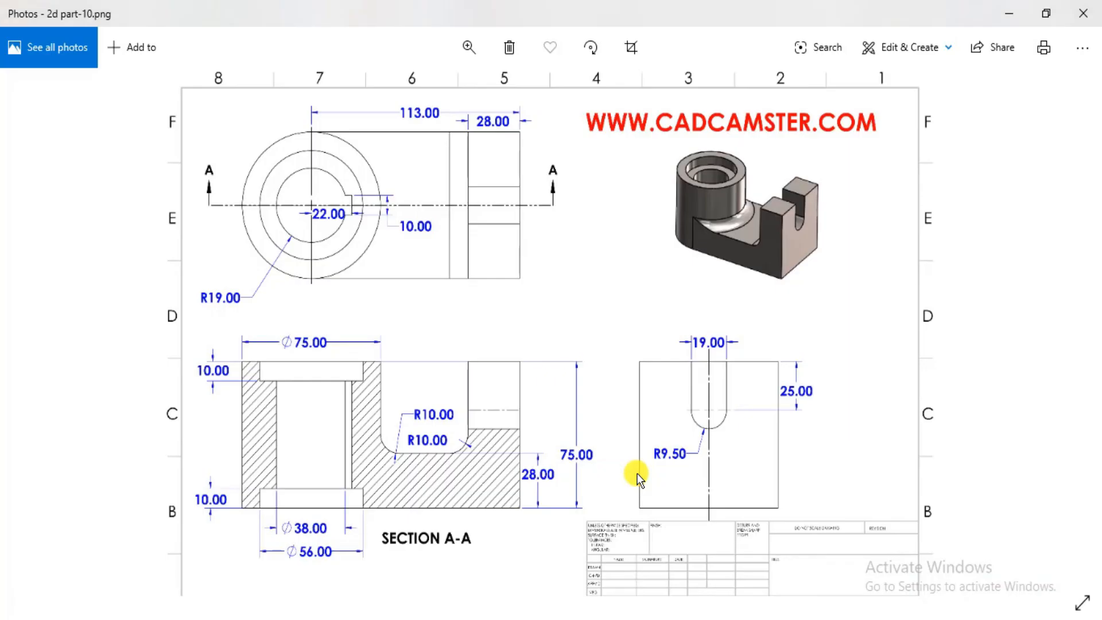
key("alt+Tab")
middle_click_drag(694, 486, 653, 430)
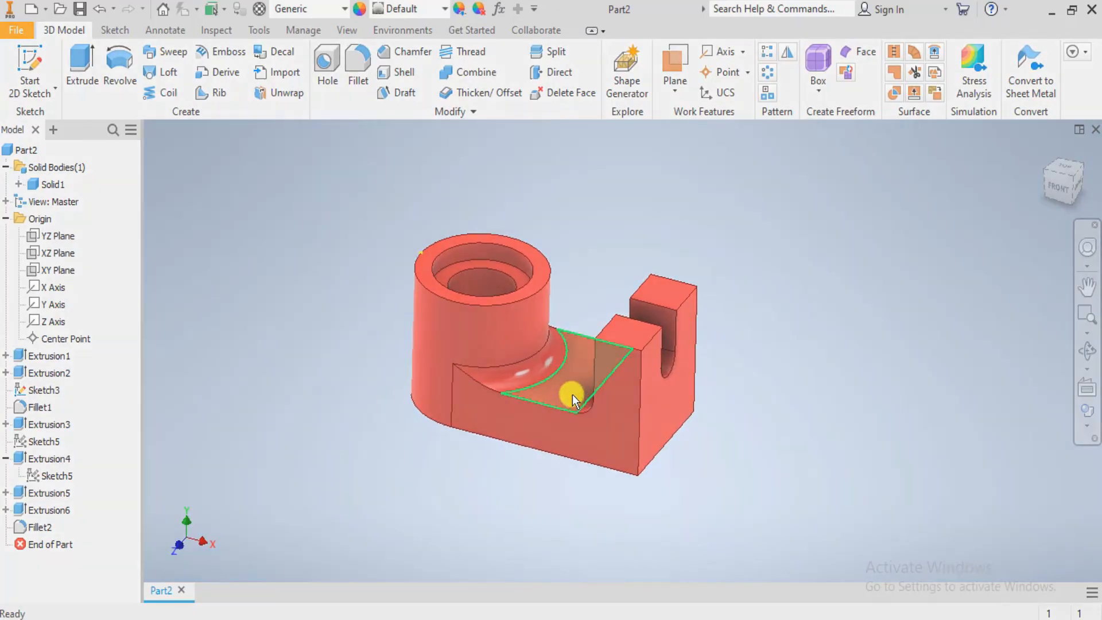
scroll(573, 395, "up", 3)
middle_click_drag(577, 391, 627, 441)
scroll(588, 448, "down", 3)
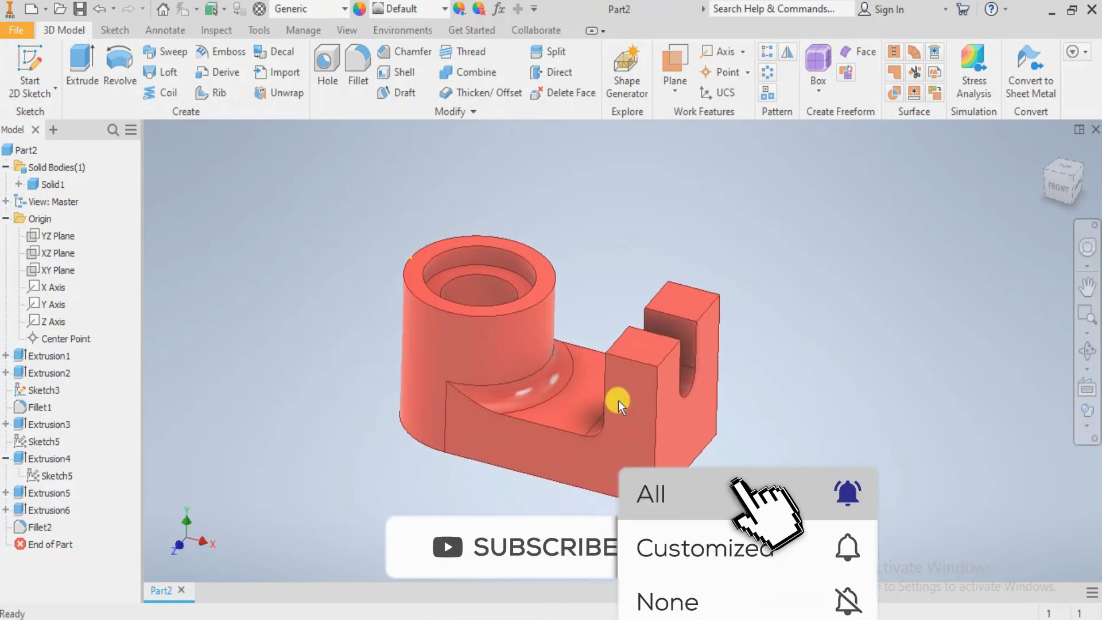